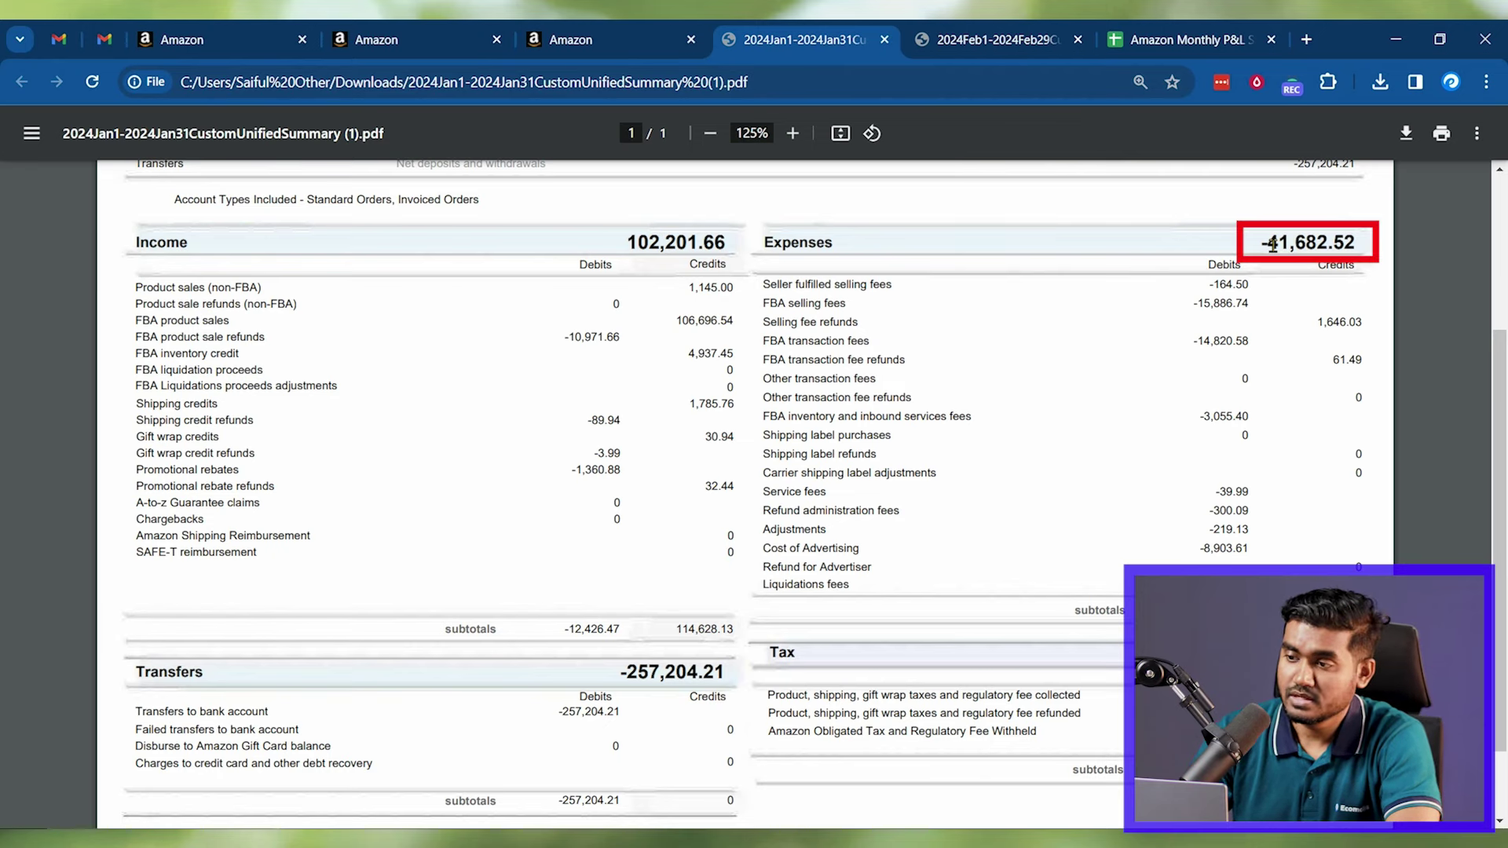
Step: Show the February 2024 summary PDF (2024Feb1-2024Feb29) with income 173,261.08 and expenses -76,819.87
{"action": "left_click", "coordinate": [954, 38]}
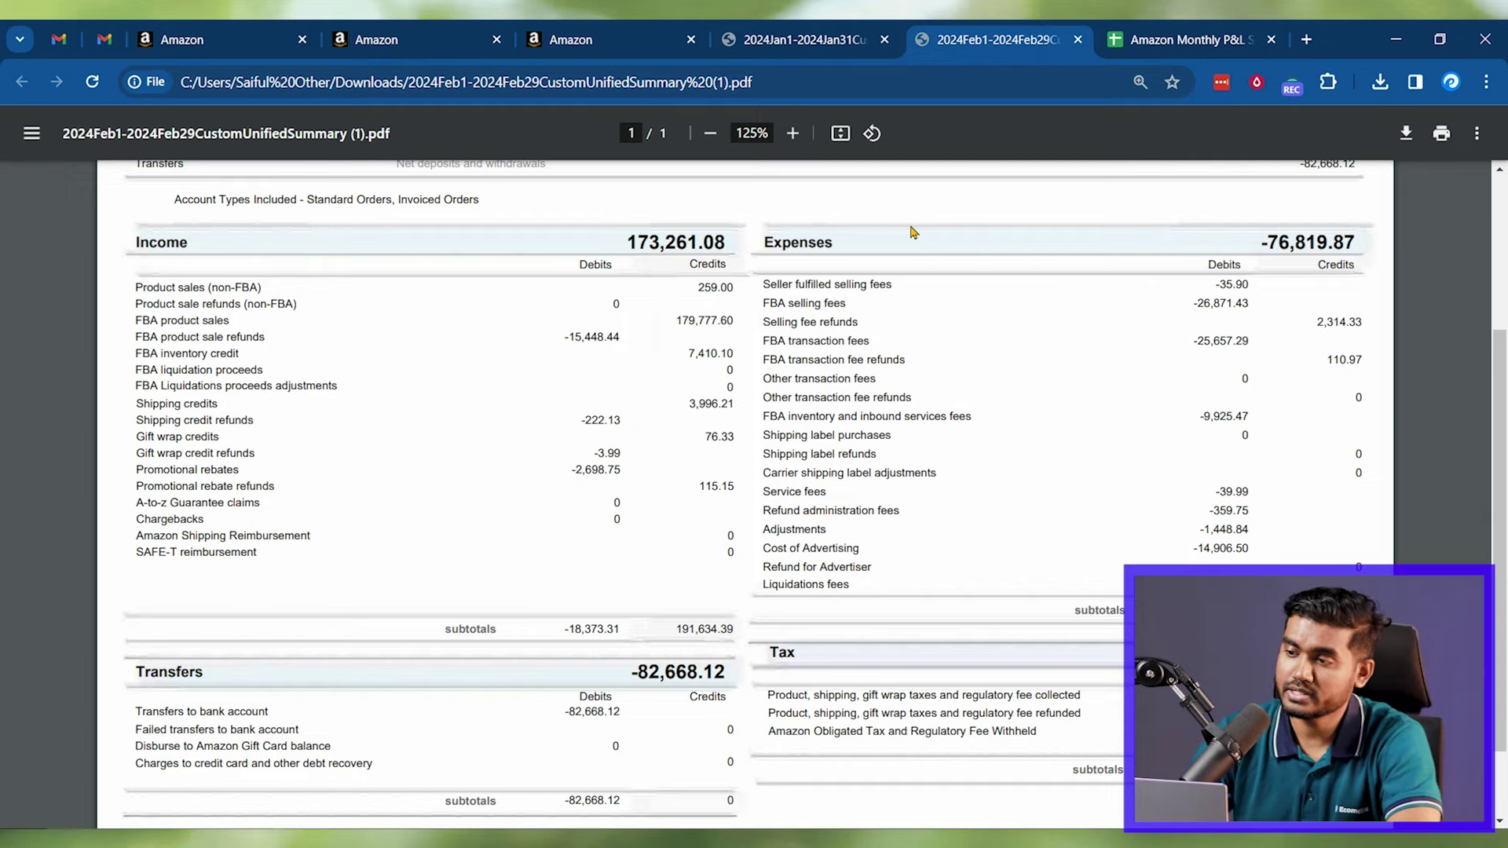
Step: Go to the Amazon Monthly P&L sheet and review its month headings and Income and Expenses labels
{"action": "left_click", "coordinate": [1148, 47]}
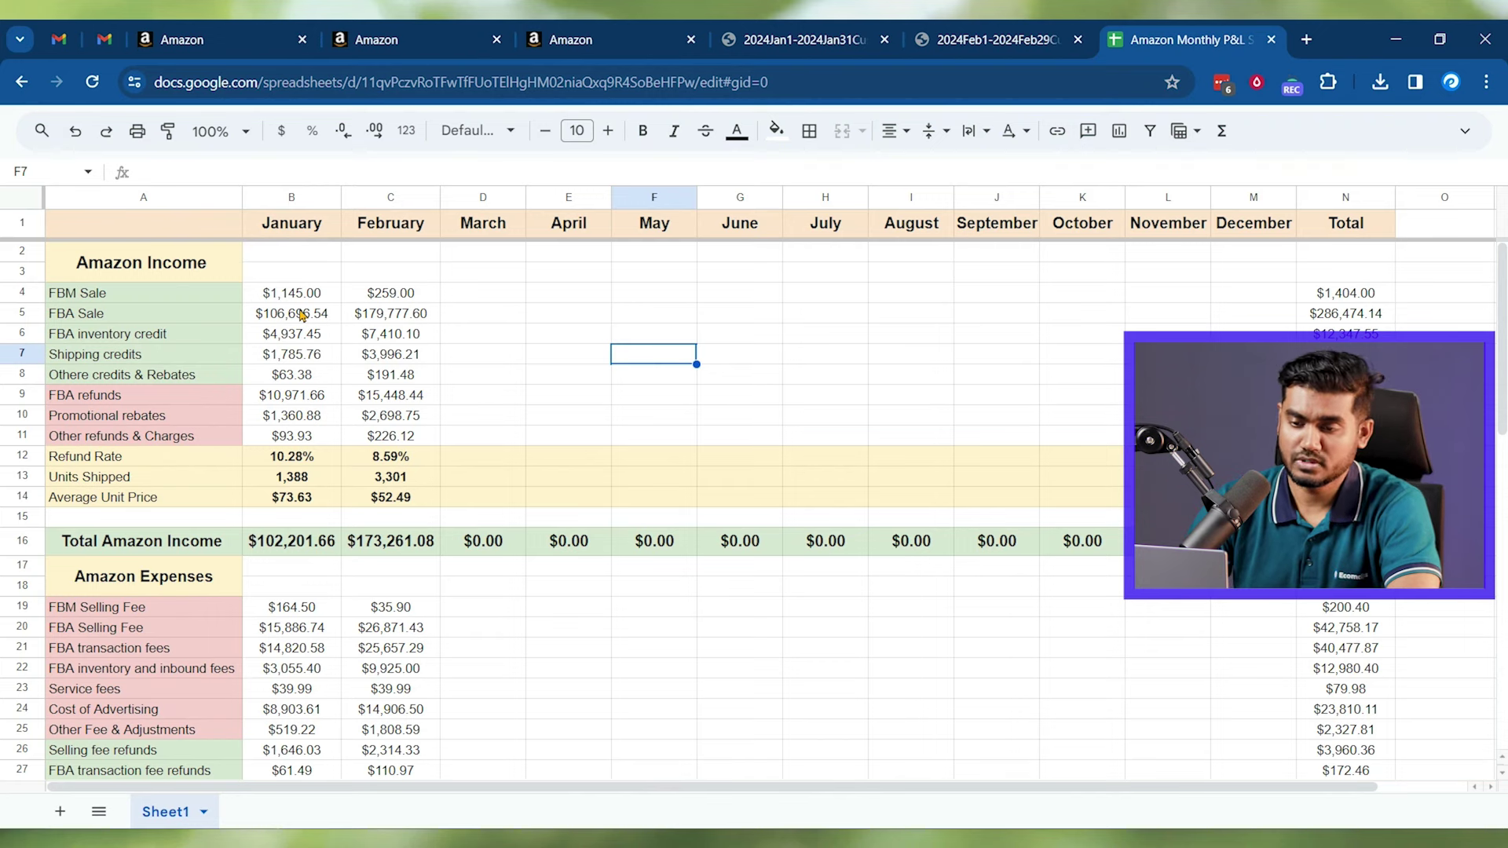
{"action": "left_click", "coordinate": [354, 332]}
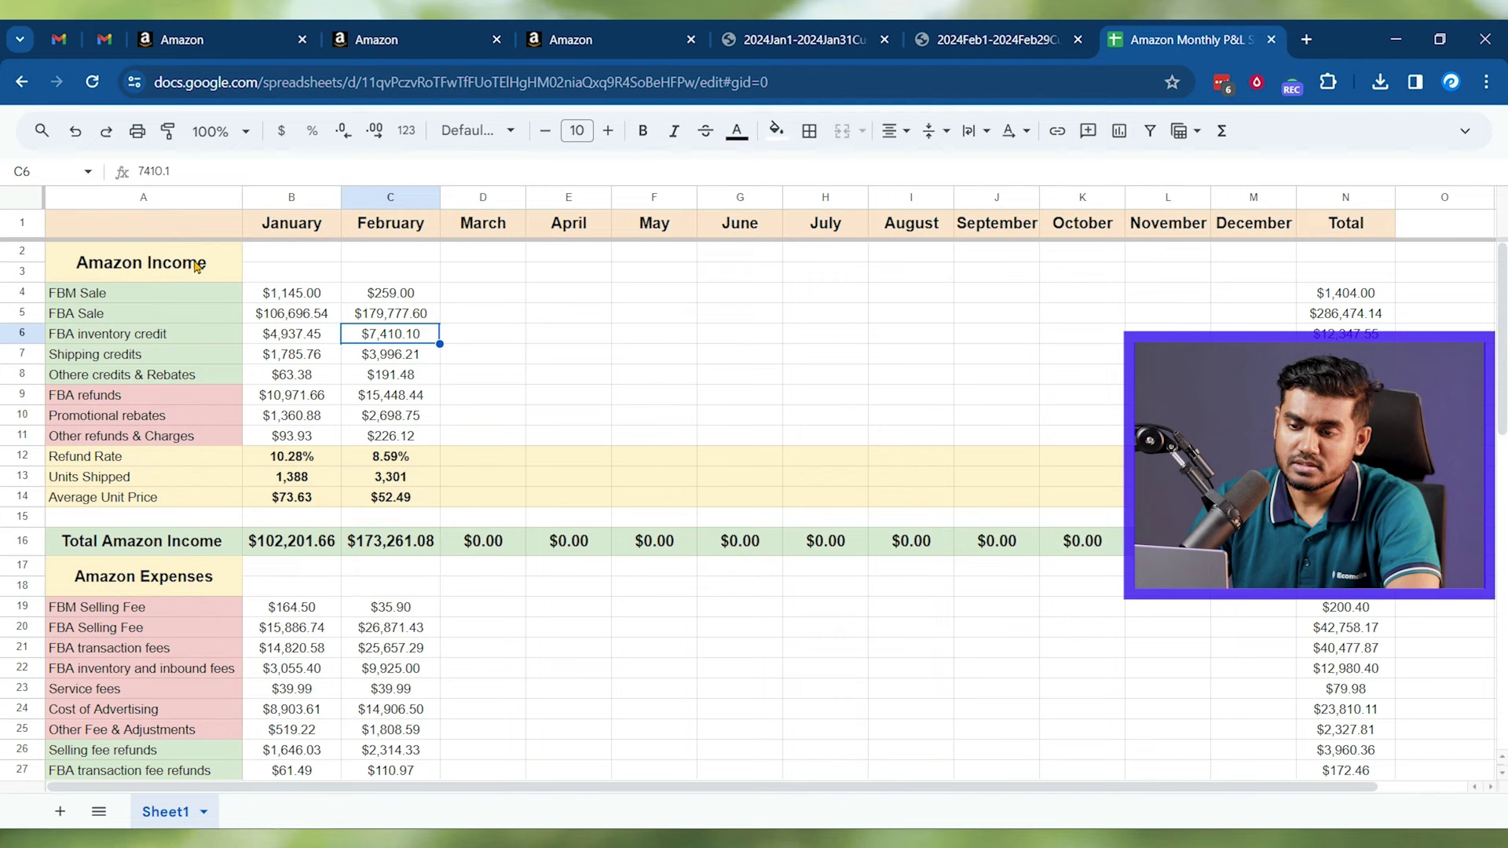
{"action": "left_click_drag", "start_coordinate": [287, 228], "coordinate": [1089, 229]}
{"action": "left_click_drag", "start_coordinate": [149, 271], "coordinate": [167, 489]}
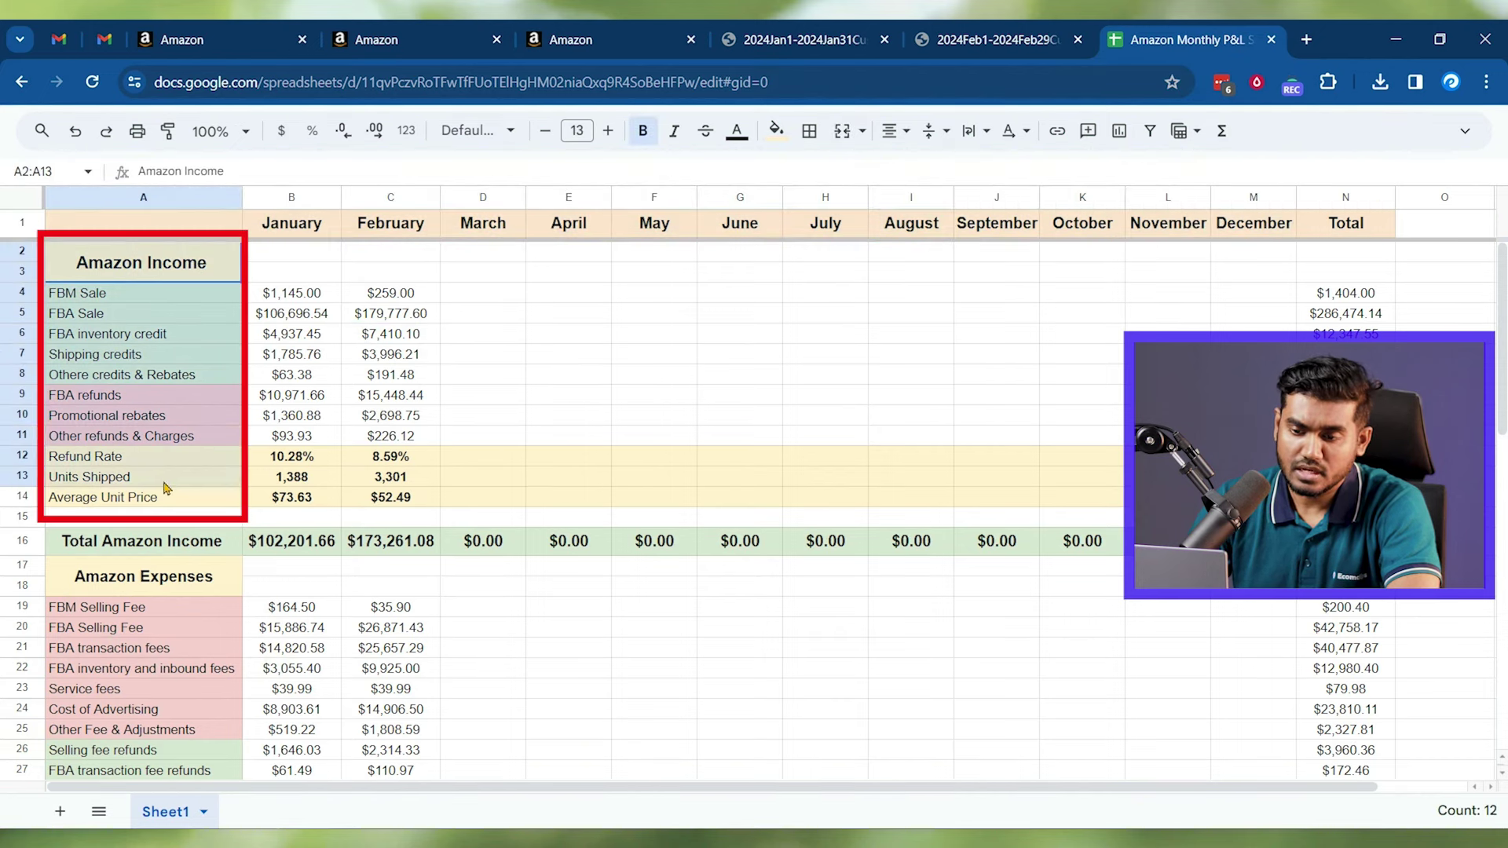
{"action": "left_click_drag", "start_coordinate": [157, 577], "coordinate": [165, 669]}
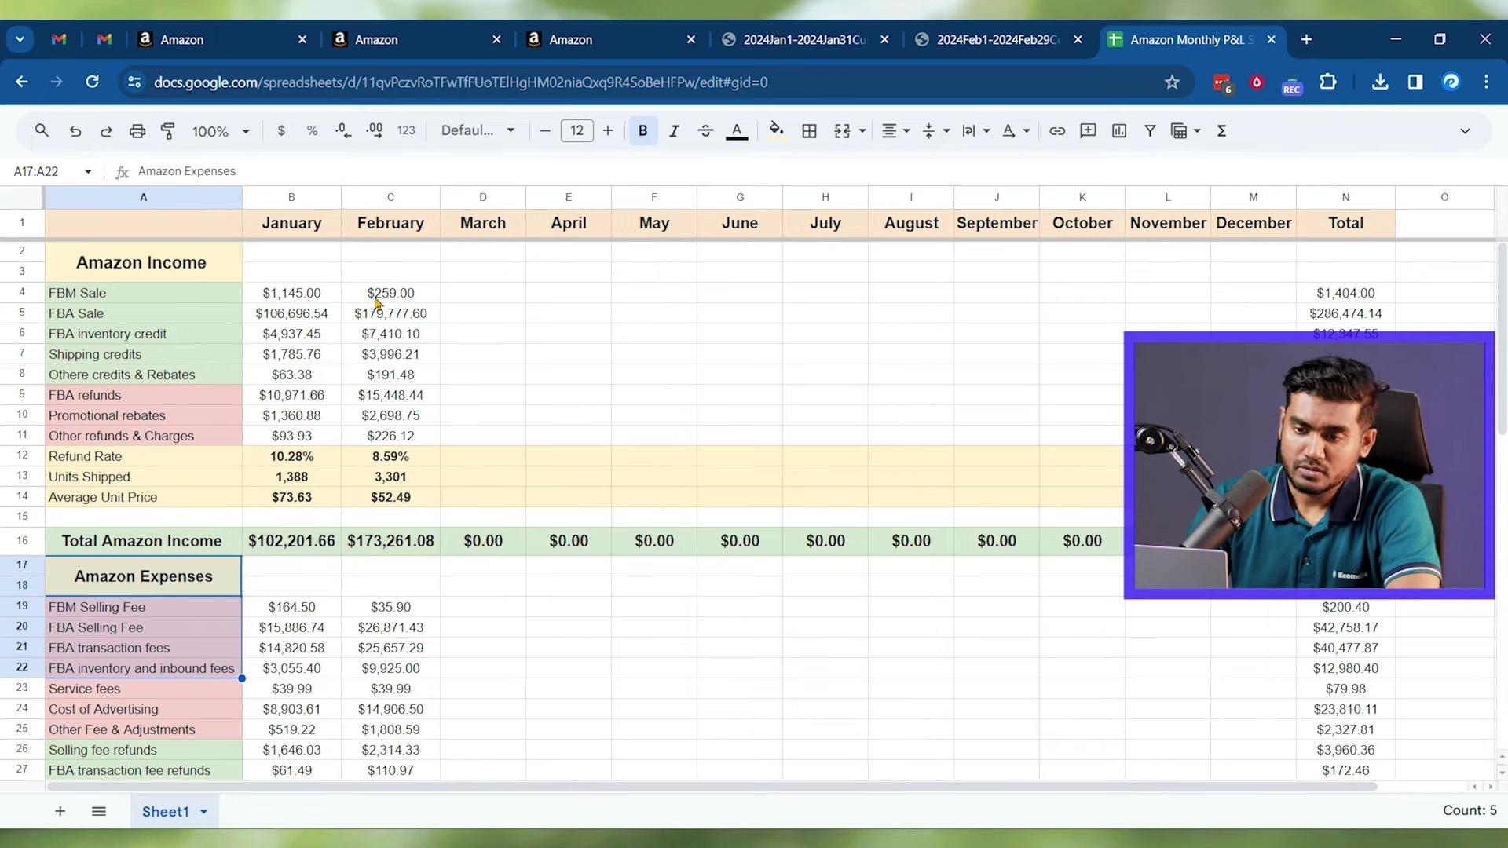
Step: Check sums for FBM Sale, FBA Sale, FBA inventory credit, Shipping credits and Othere credits & Rebates
{"action": "left_click", "coordinate": [162, 314]}
{"action": "left_click_drag", "start_coordinate": [161, 297], "coordinate": [409, 311]}
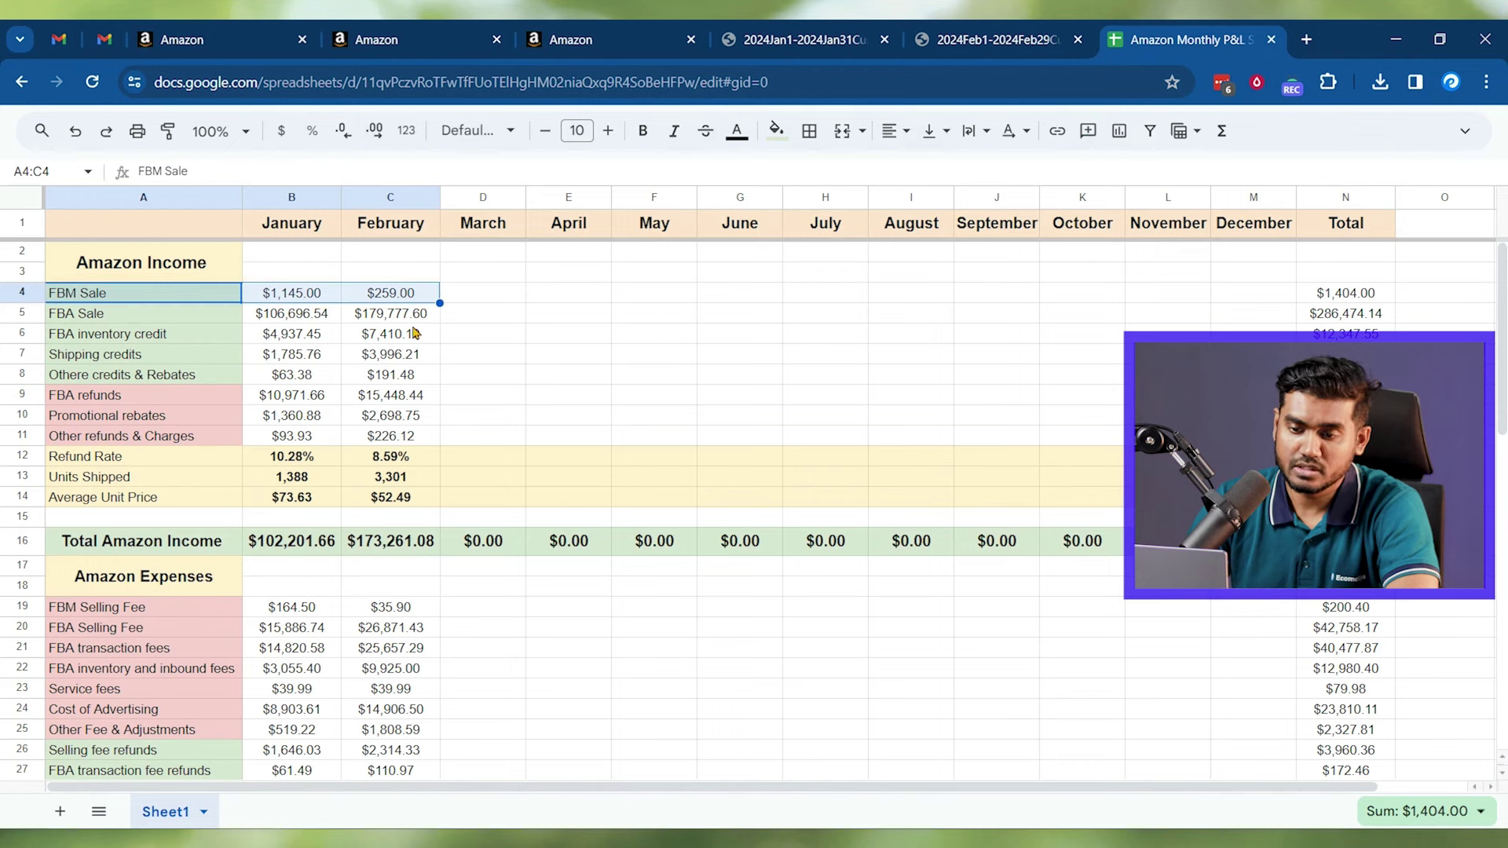
{"action": "left_click_drag", "start_coordinate": [118, 315], "coordinate": [291, 314]}
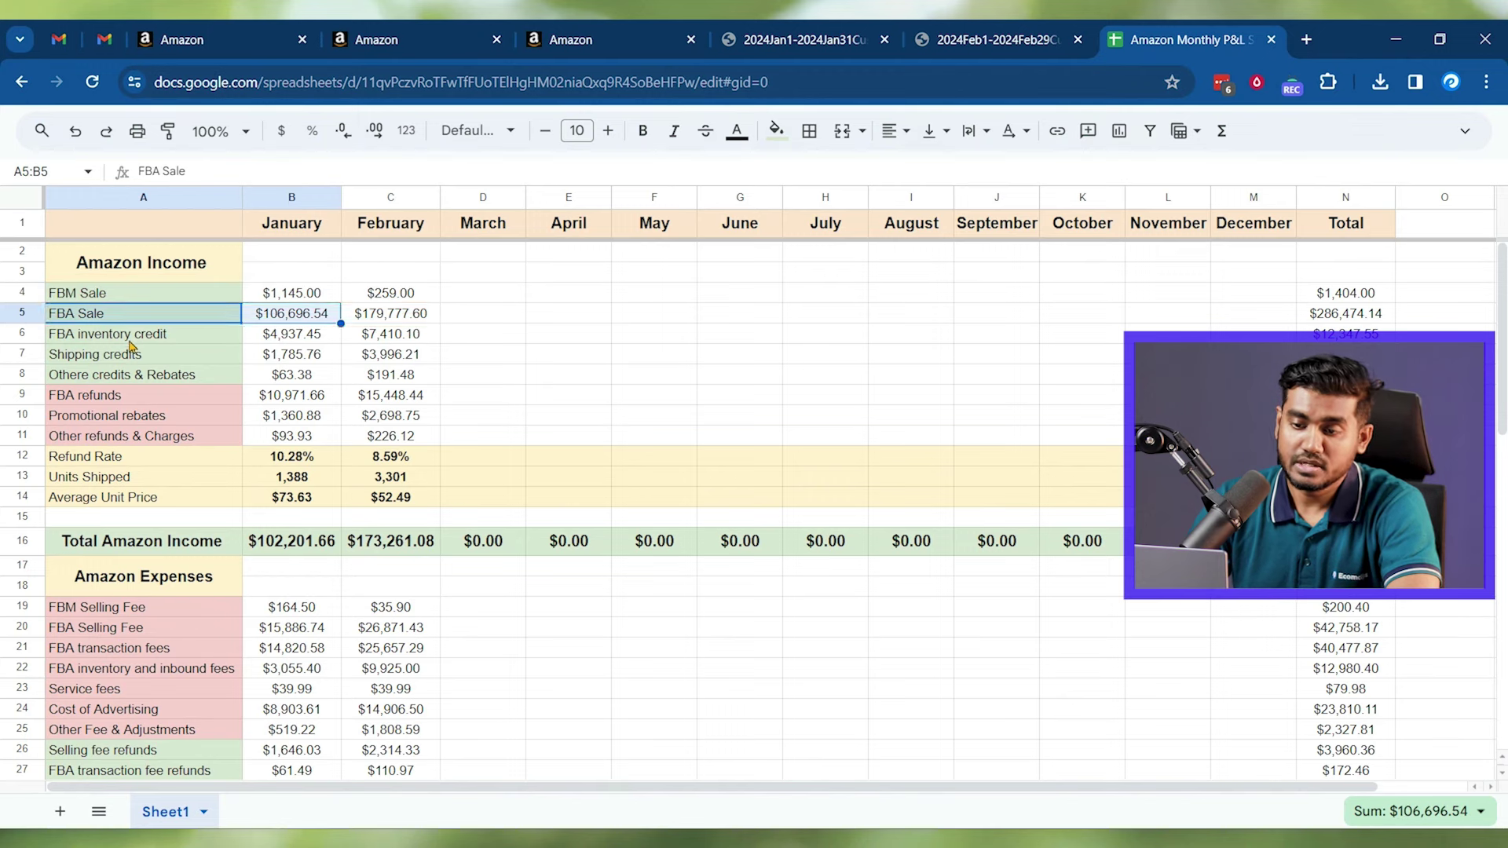
{"action": "left_click_drag", "start_coordinate": [130, 339], "coordinate": [393, 334]}
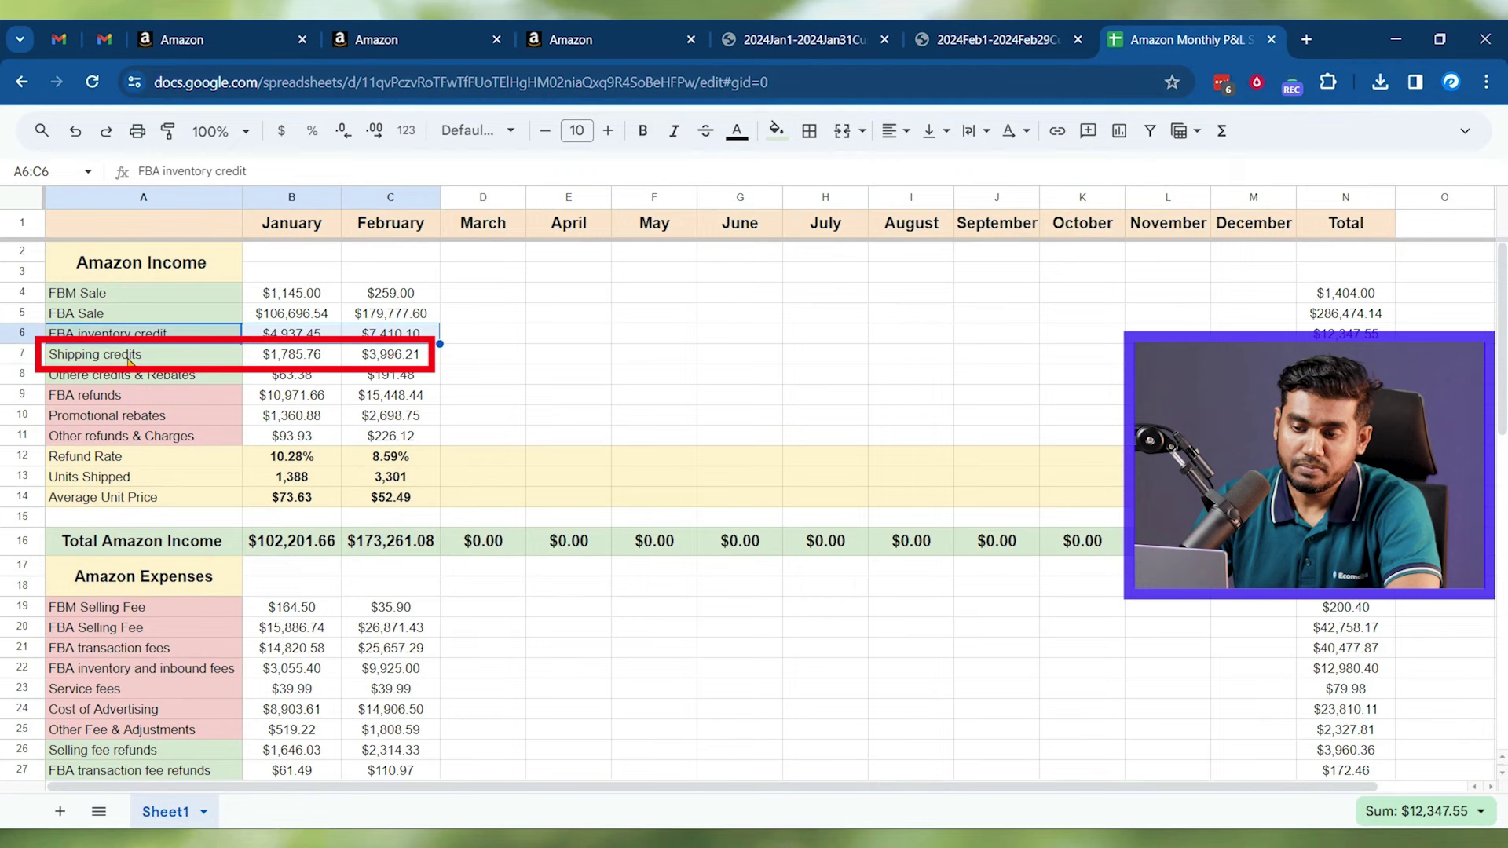
{"action": "left_click_drag", "start_coordinate": [130, 361], "coordinate": [290, 355]}
{"action": "left_click_drag", "start_coordinate": [126, 376], "coordinate": [392, 377]}
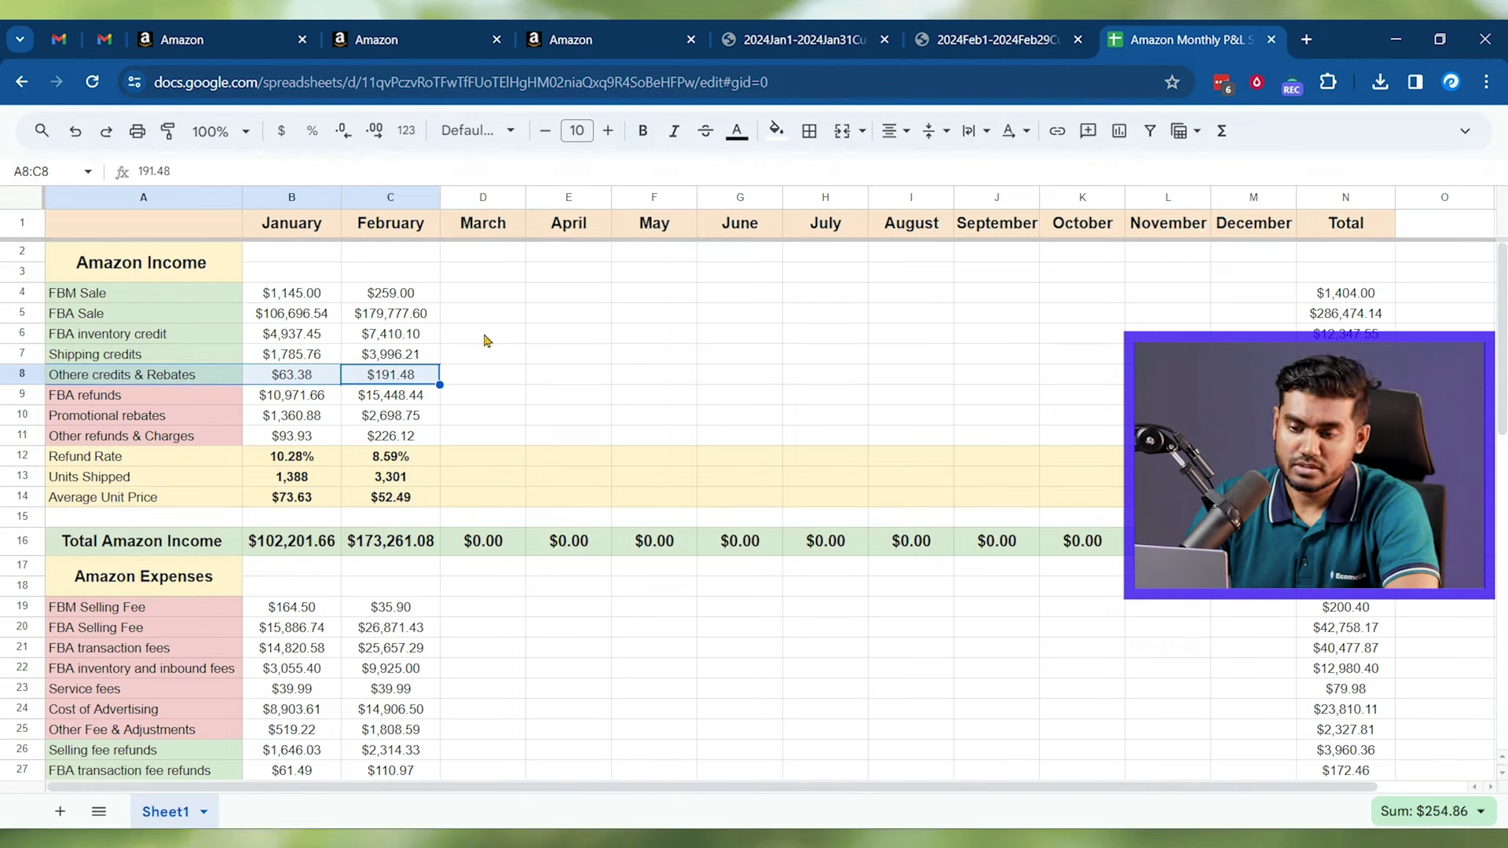
Step: Check the FBA refunds row total and the January Promotional rebates amount
{"action": "left_click", "coordinate": [165, 416]}
{"action": "left_click_drag", "start_coordinate": [161, 402], "coordinate": [419, 403]}
{"action": "left_click", "coordinate": [448, 360]}
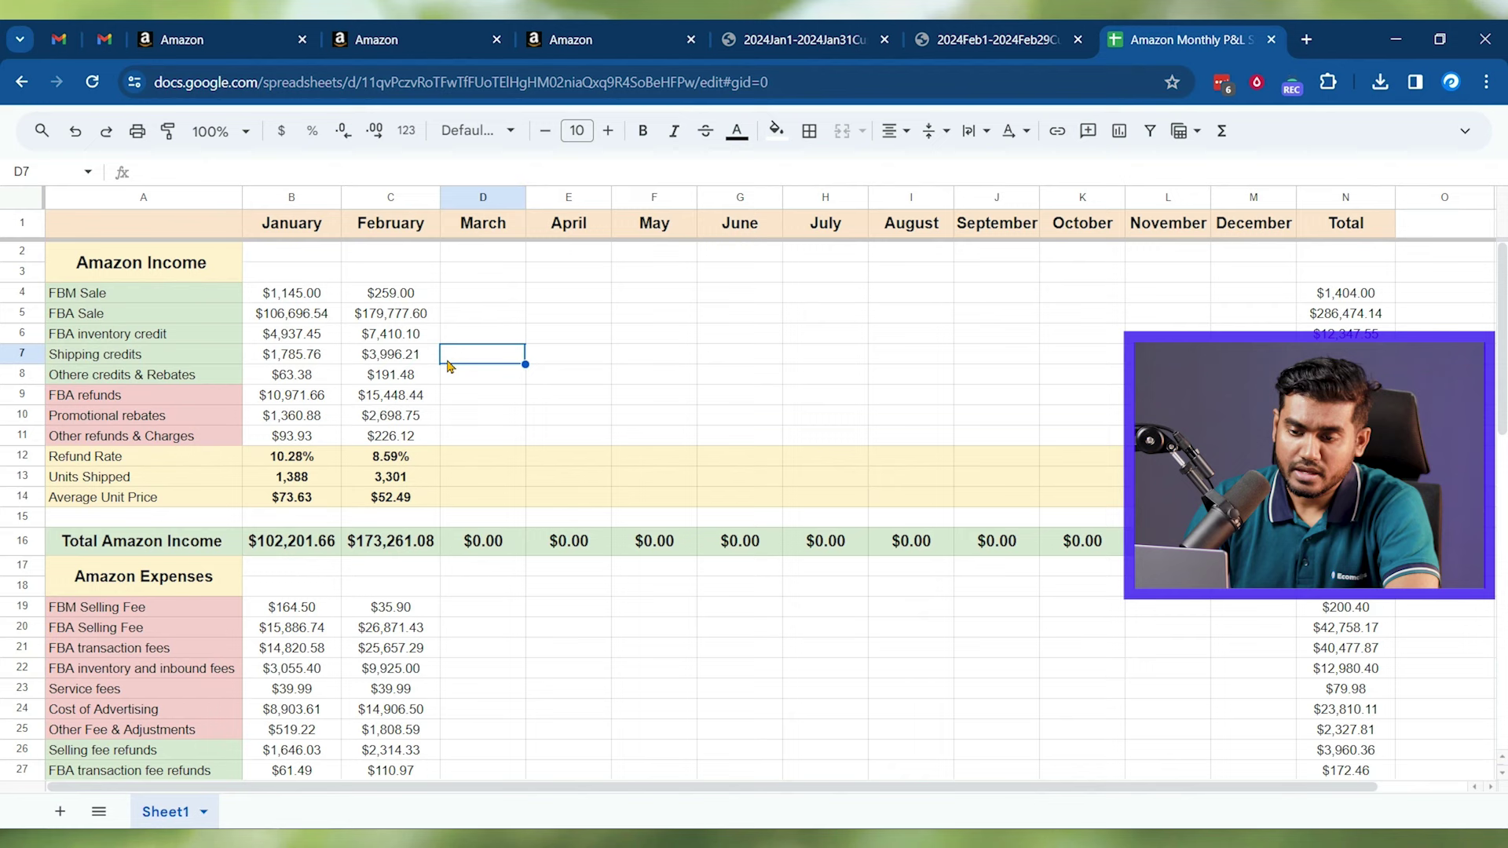
{"action": "left_click_drag", "start_coordinate": [138, 421], "coordinate": [363, 422]}
{"action": "left_click", "coordinate": [298, 425]}
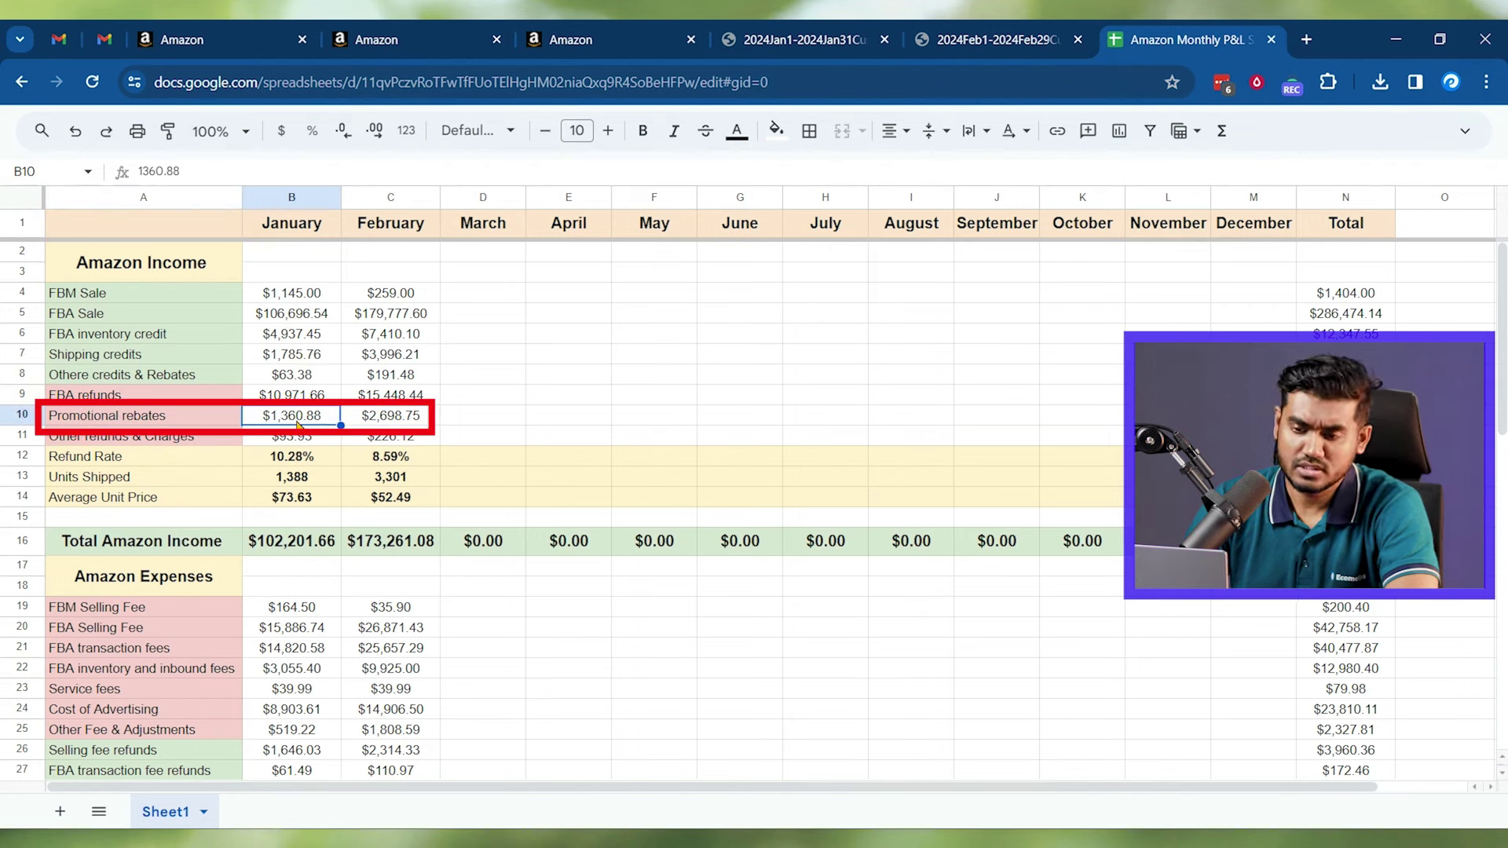
Step: Total Other refunds & Charges, all refunds and all income credits, then inspect the January Refund Rate formula
{"action": "left_click", "coordinate": [107, 443]}
{"action": "left_click_drag", "start_coordinate": [108, 449], "coordinate": [389, 446]}
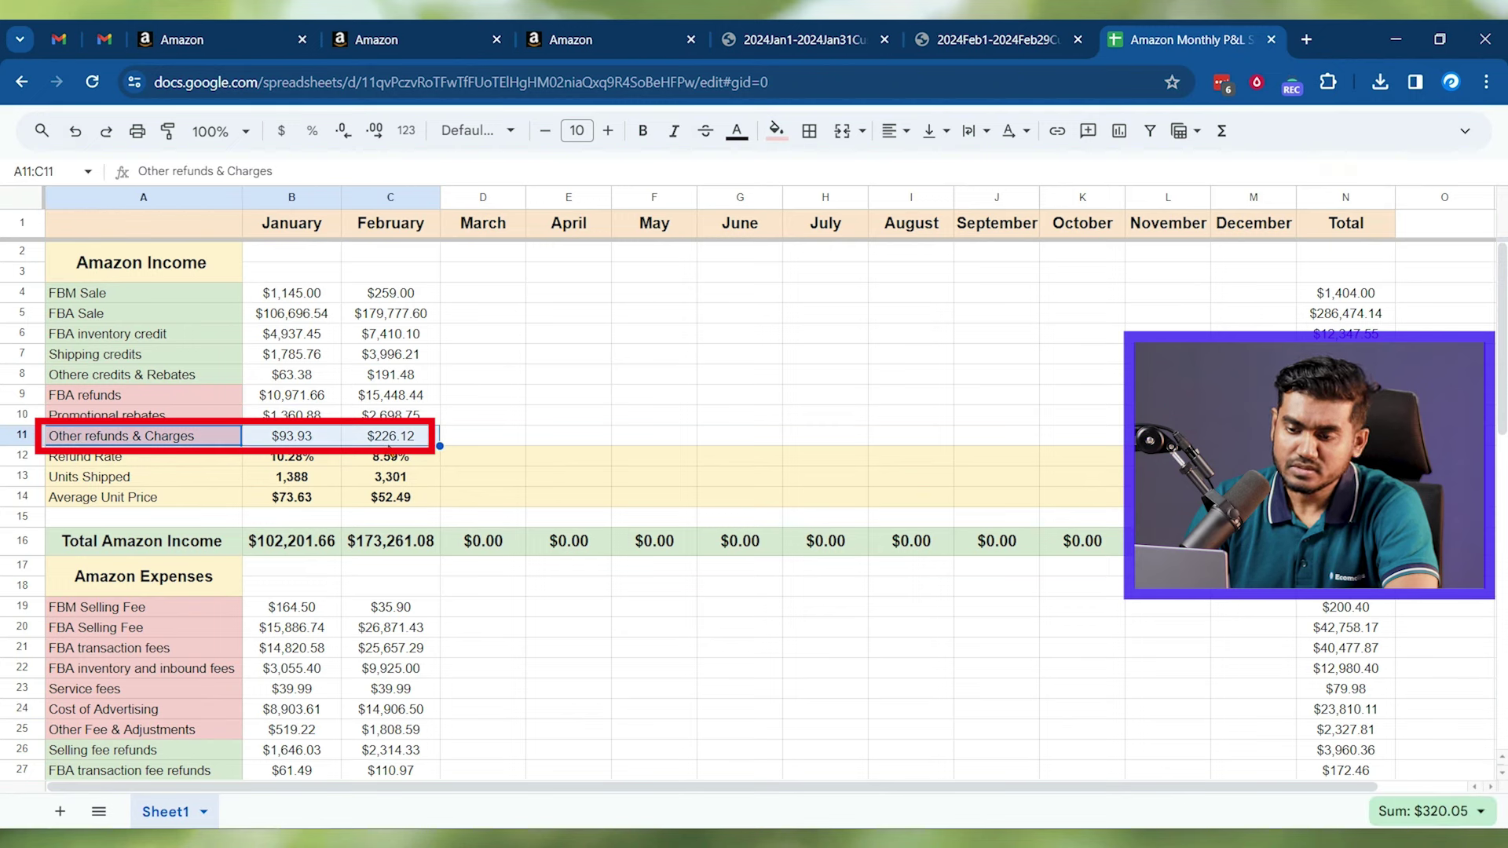
{"action": "left_click_drag", "start_coordinate": [286, 405], "coordinate": [406, 442]}
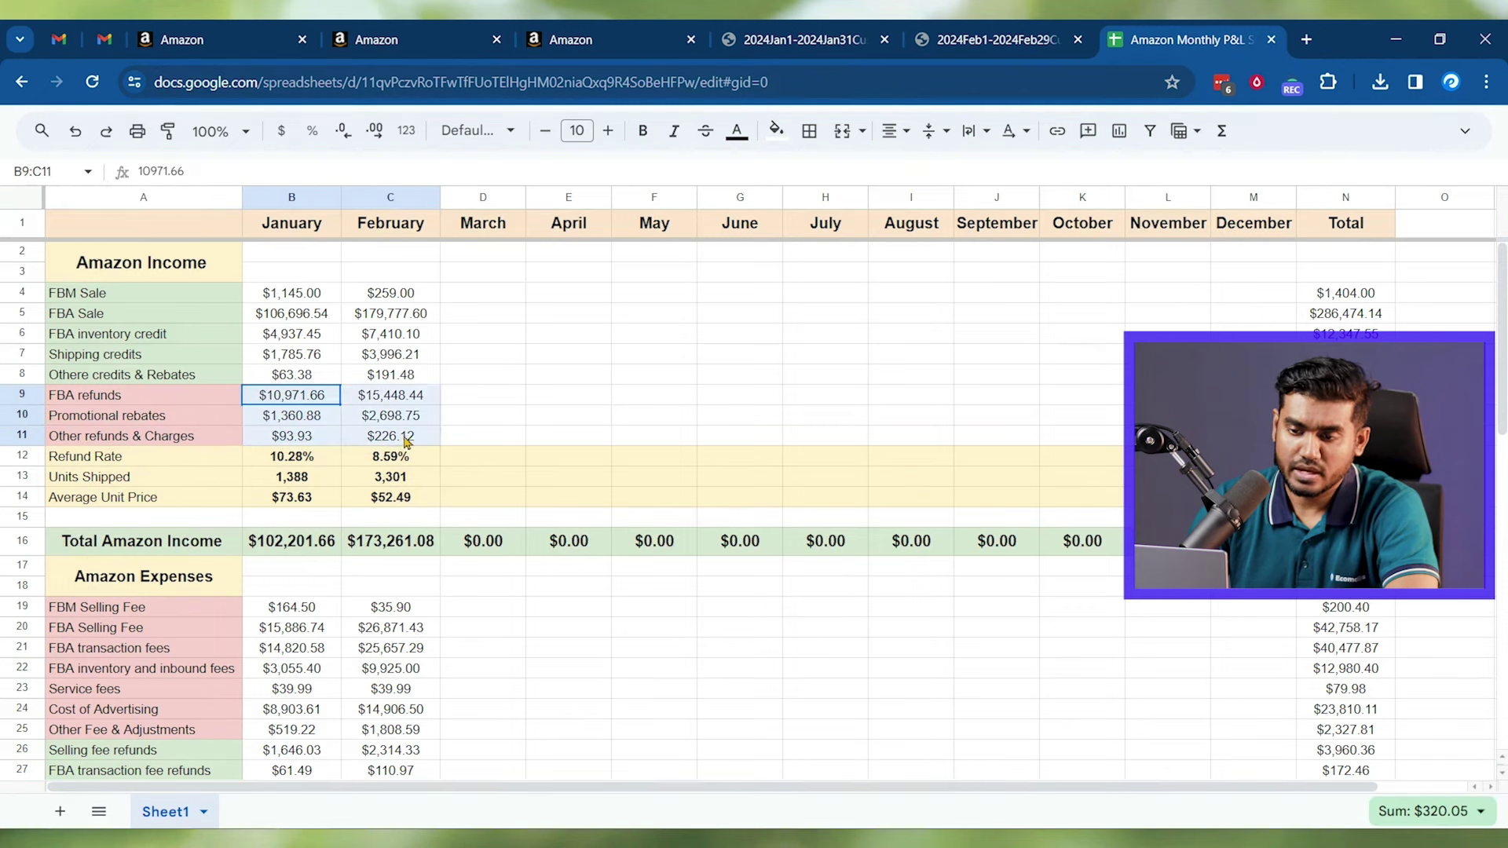
{"action": "left_click_drag", "start_coordinate": [276, 290], "coordinate": [391, 376]}
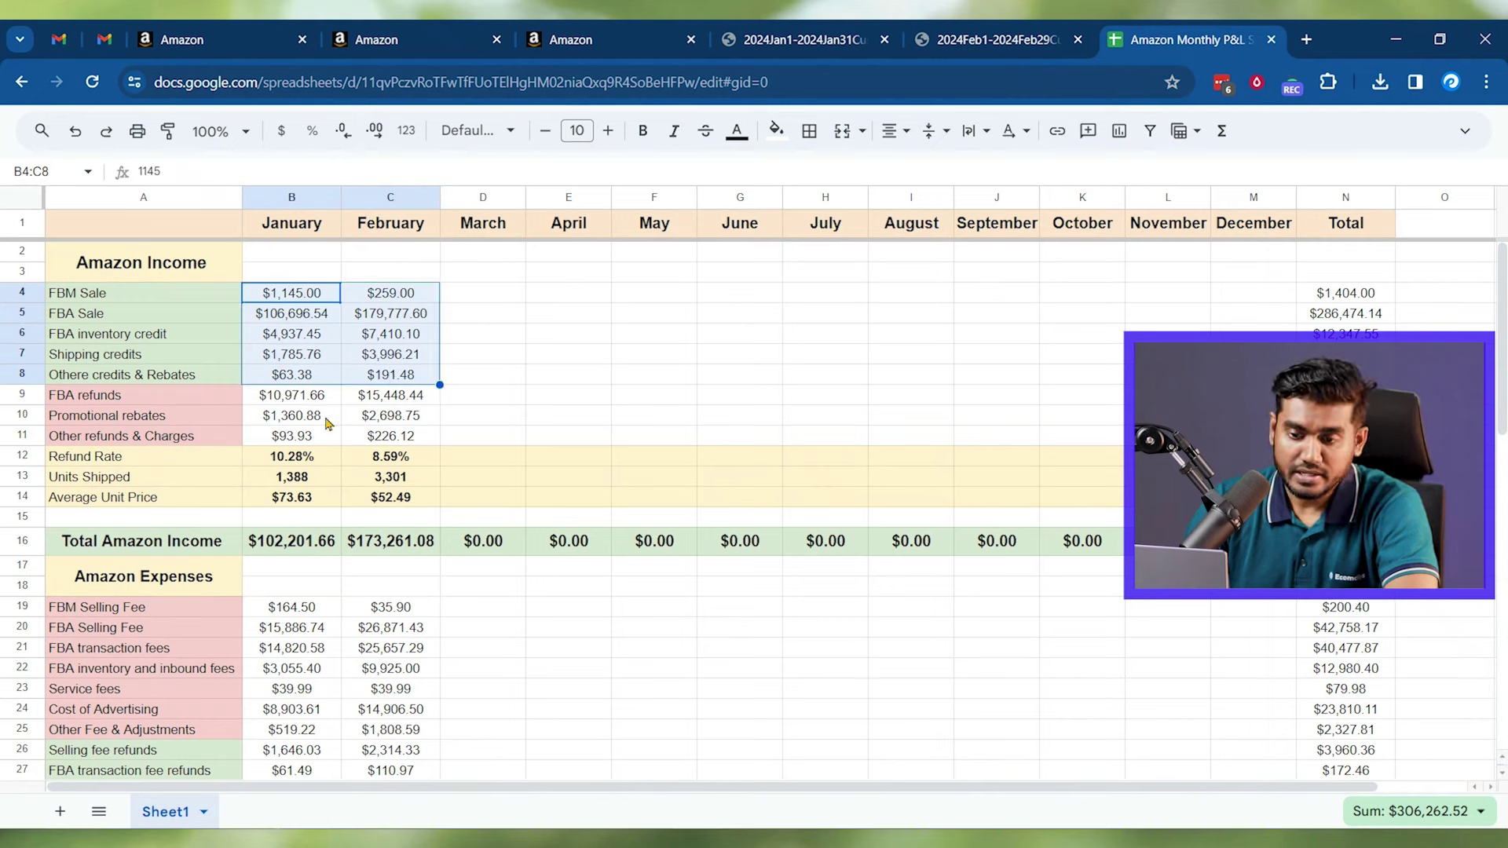
{"action": "left_click", "coordinate": [112, 464]}
{"action": "left_click", "coordinate": [320, 462]}
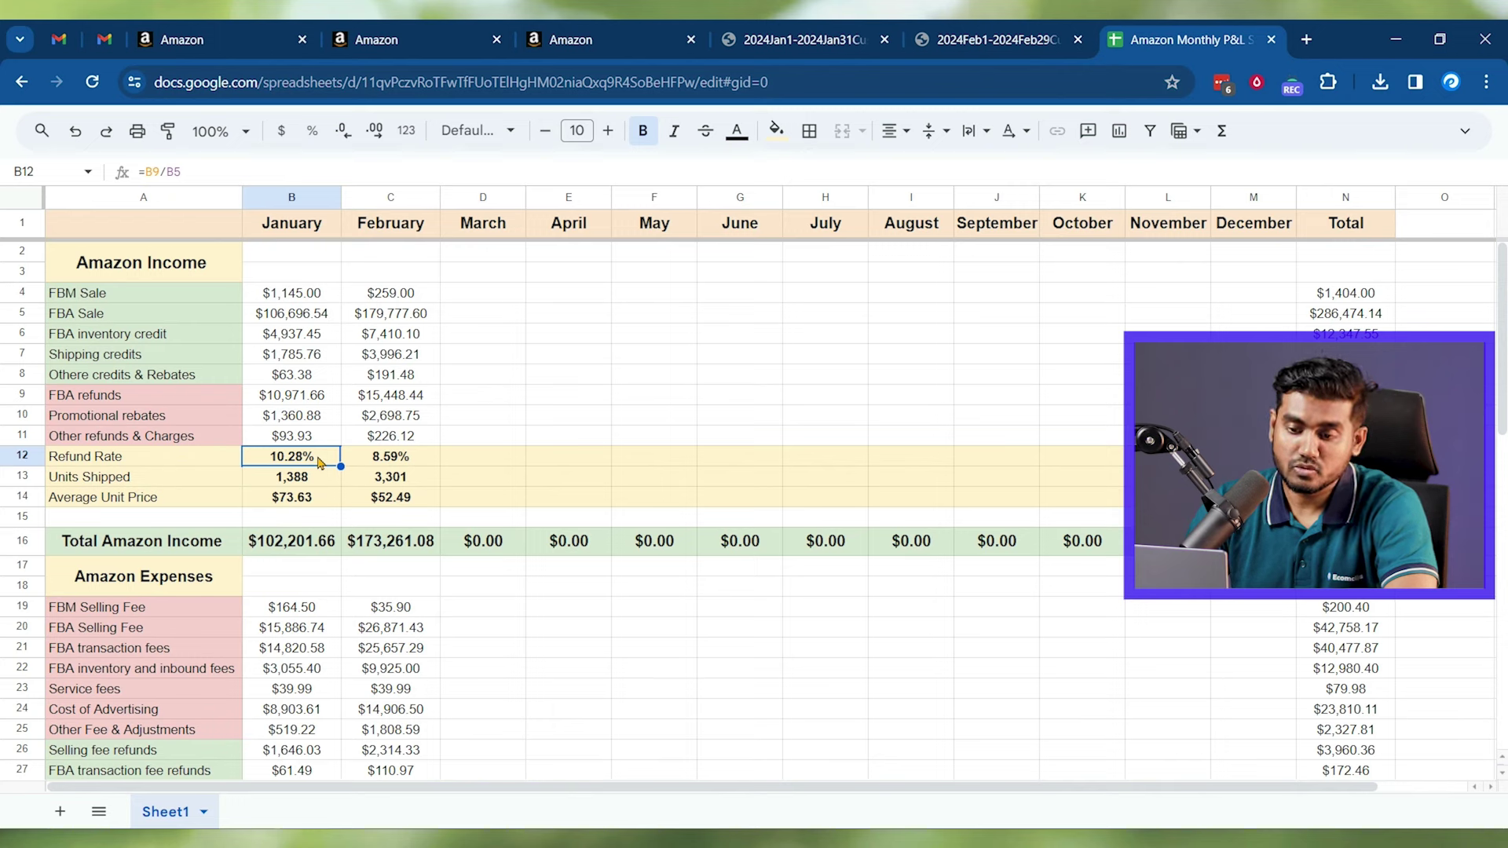
{"action": "left_click_drag", "start_coordinate": [173, 437], "coordinate": [392, 441]}
{"action": "left_click_drag", "start_coordinate": [132, 457], "coordinate": [390, 457]}
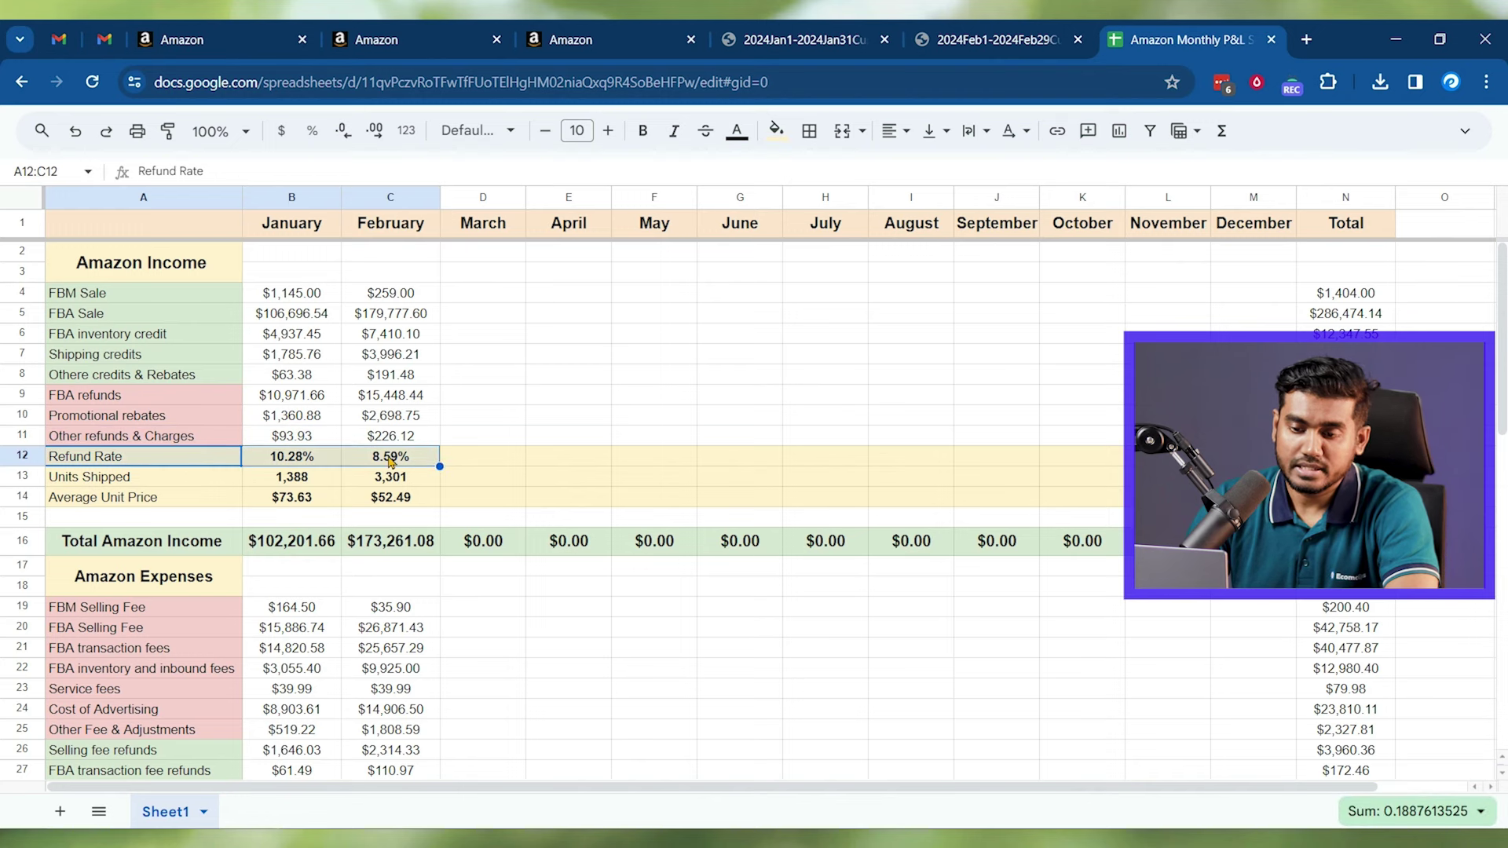
{"action": "left_click_drag", "start_coordinate": [141, 481], "coordinate": [407, 484]}
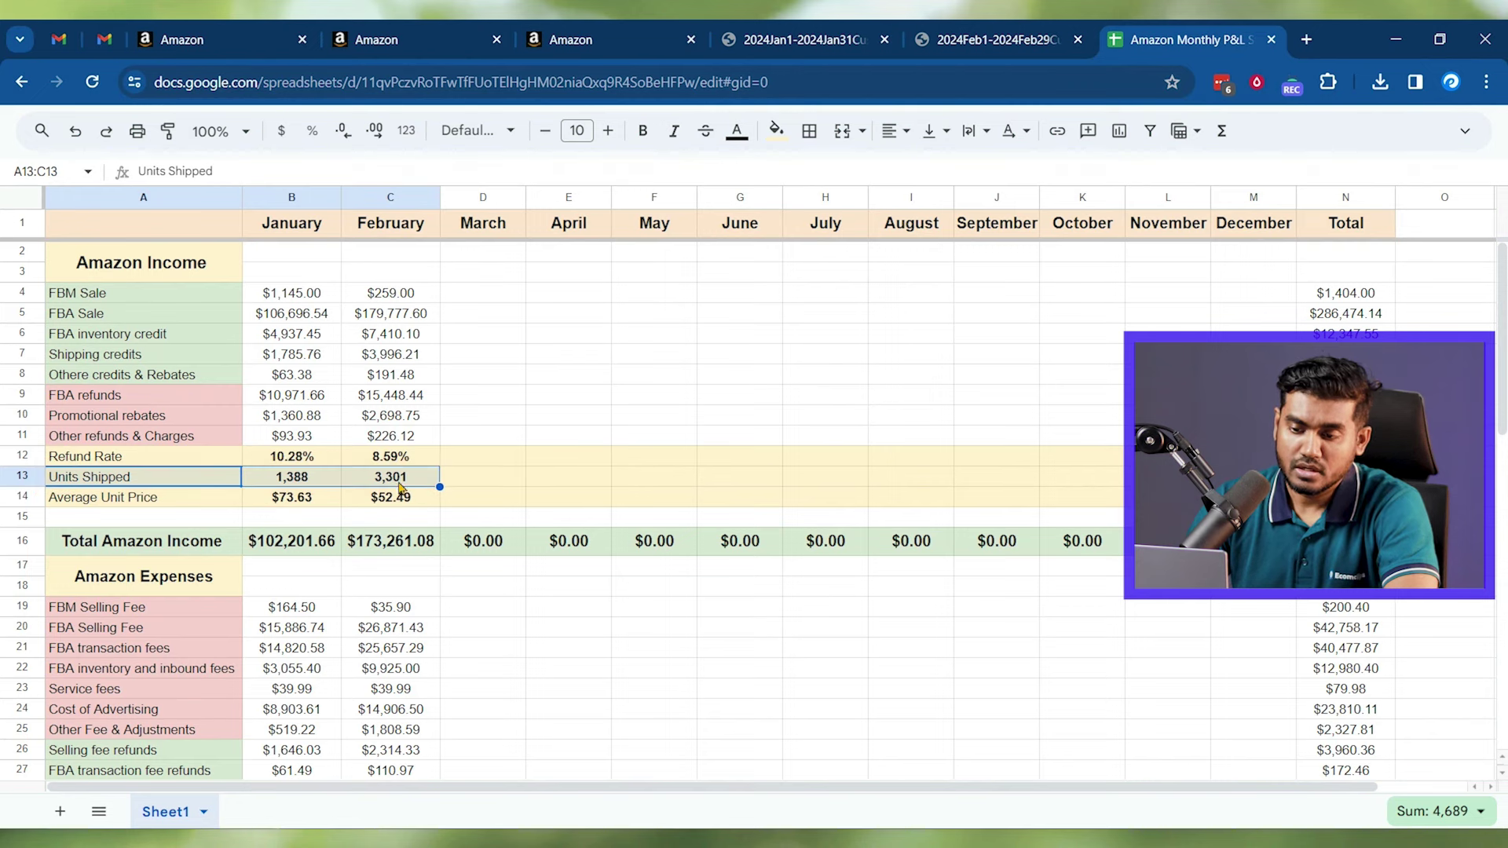
{"action": "left_click", "coordinate": [291, 483]}
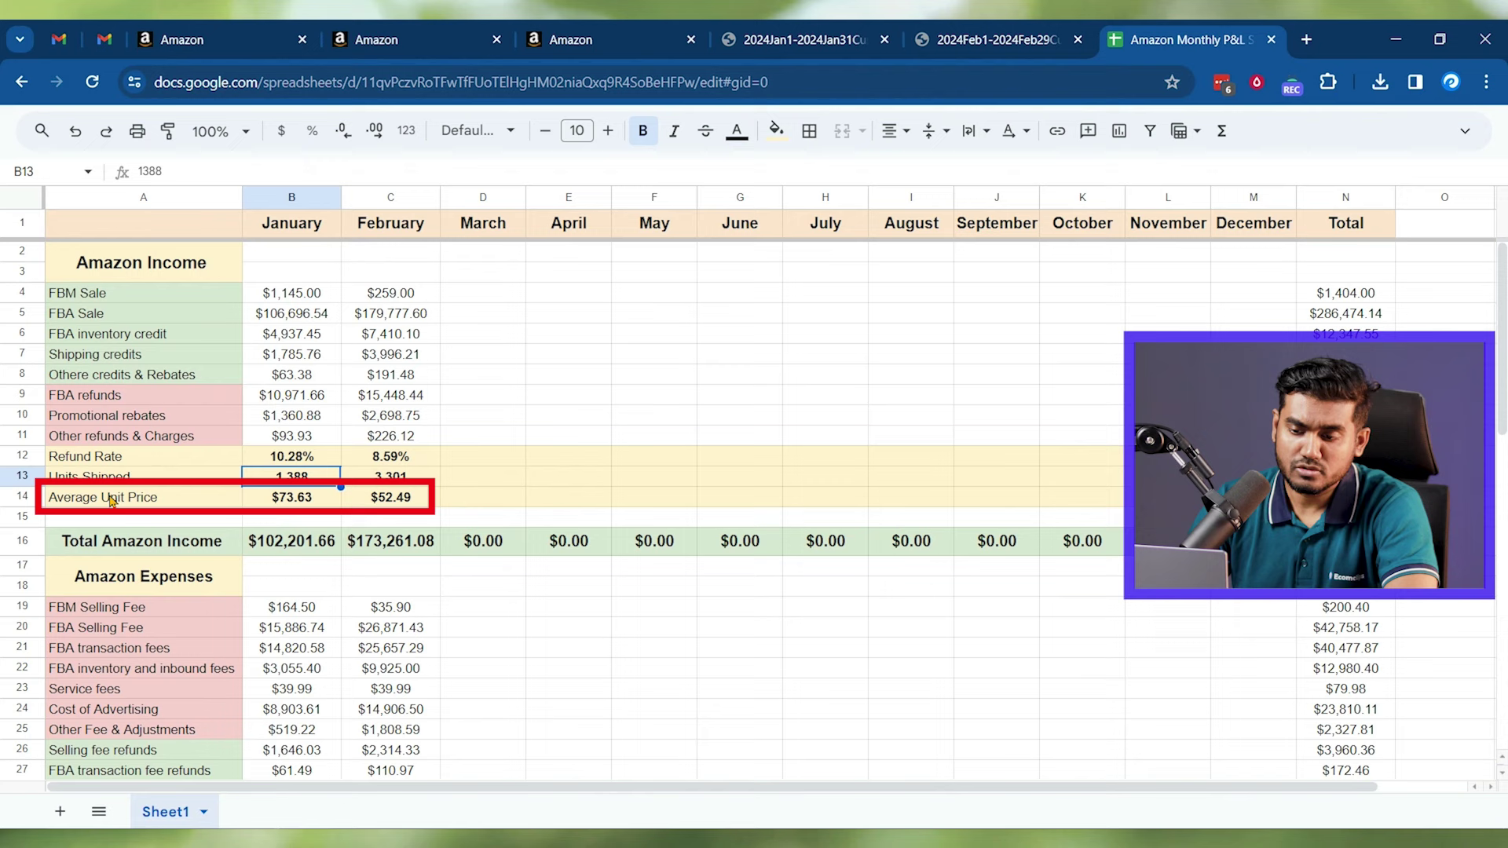
{"action": "left_click_drag", "start_coordinate": [118, 497], "coordinate": [392, 497]}
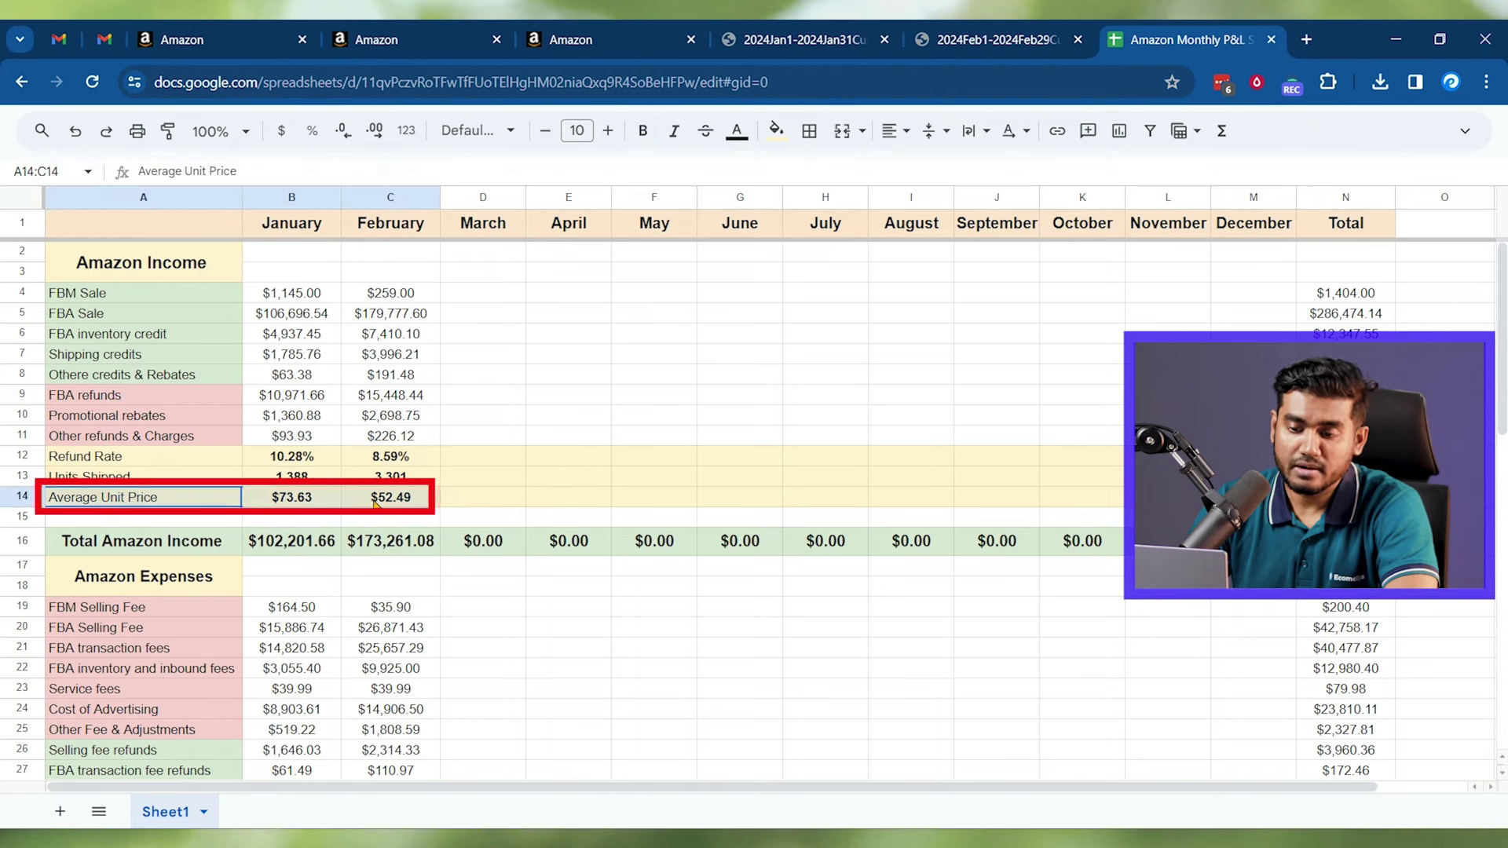
{"action": "left_click", "coordinate": [289, 503]}
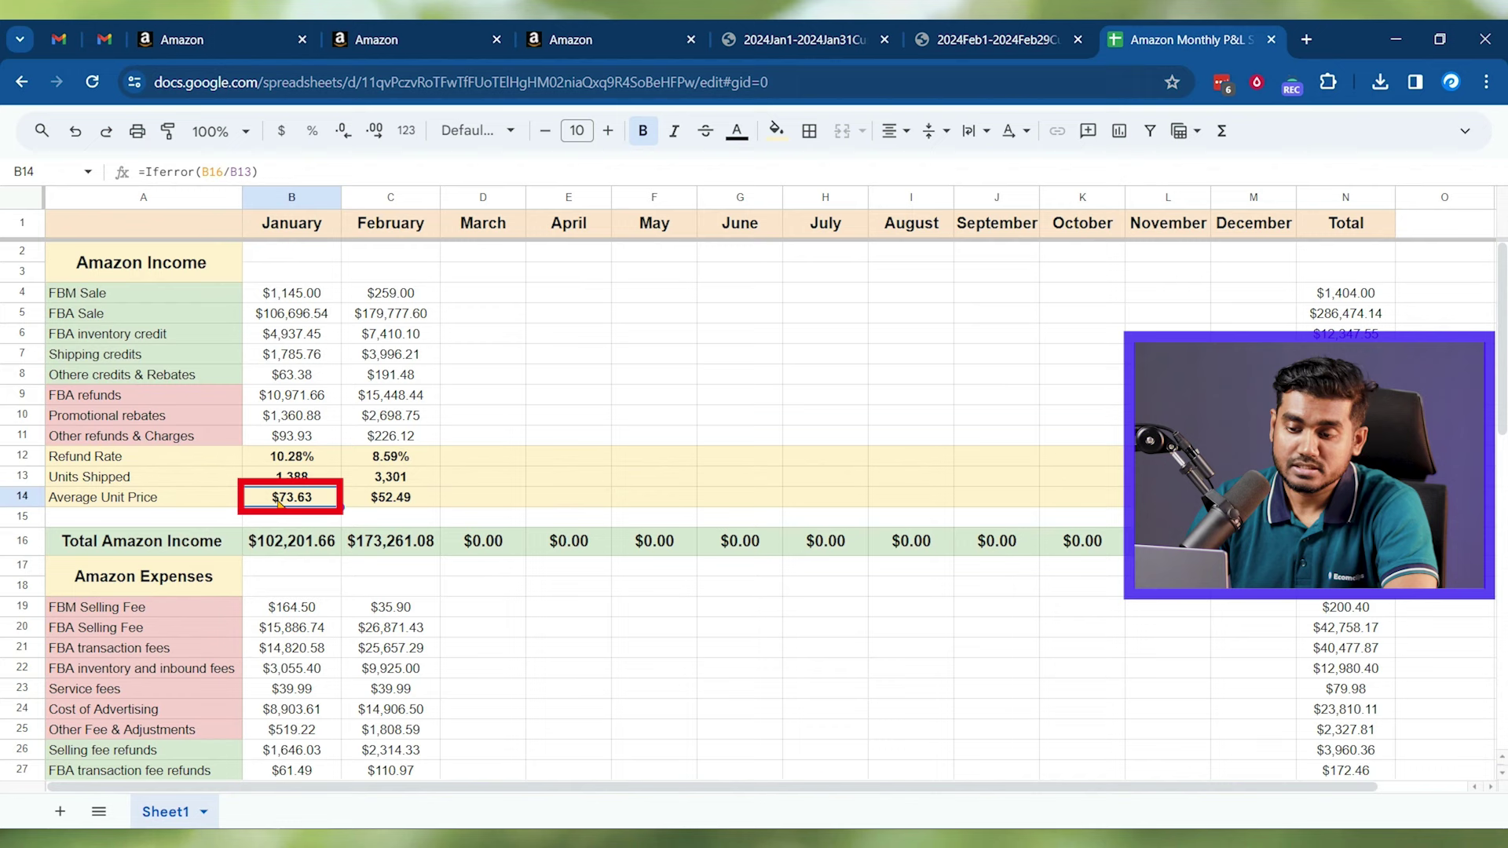
{"action": "left_click", "coordinate": [226, 504]}
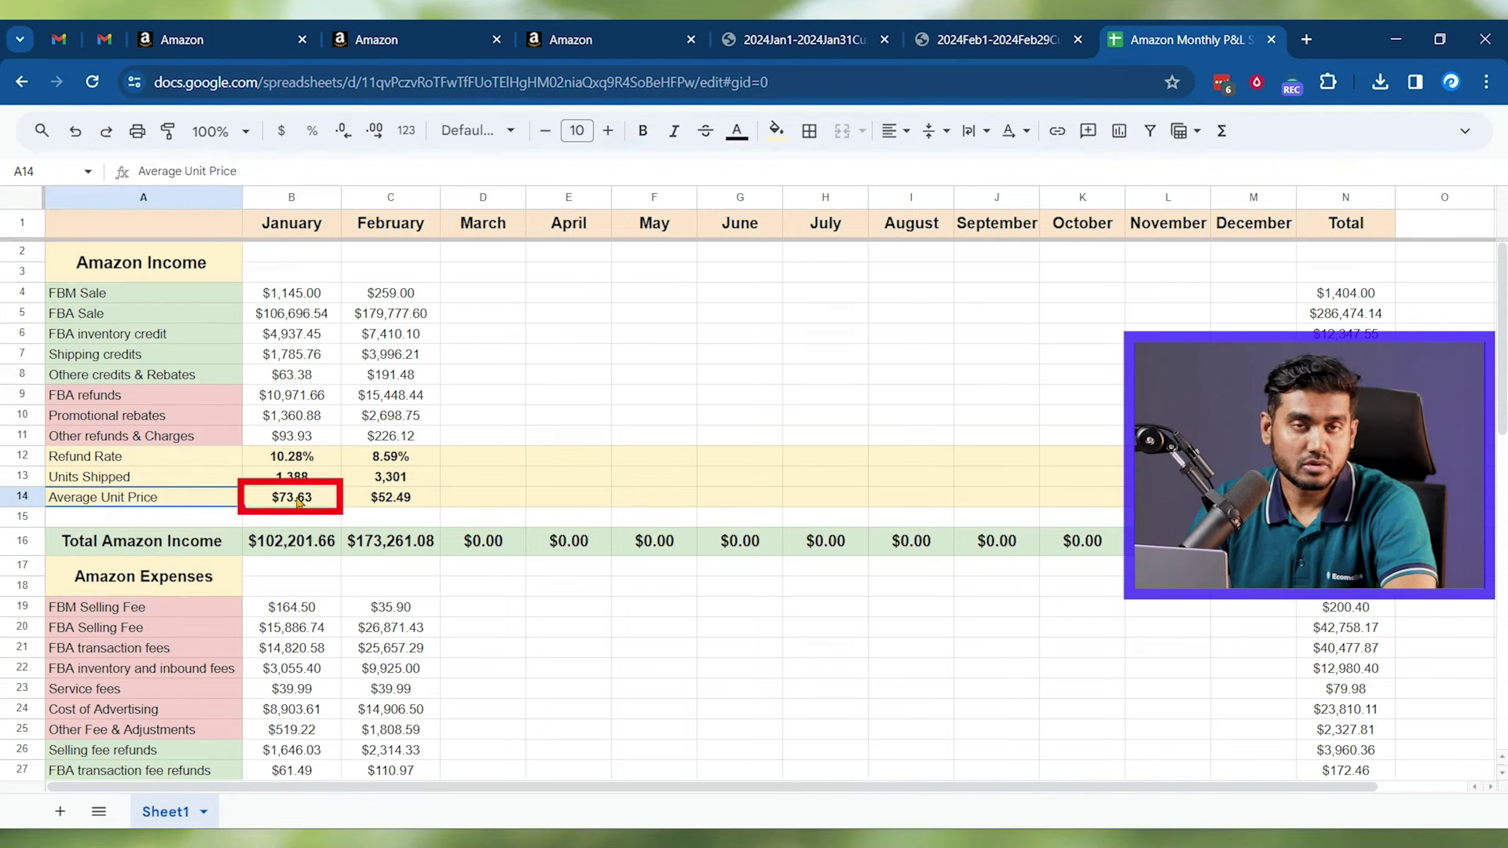
{"action": "left_click", "coordinate": [400, 503]}
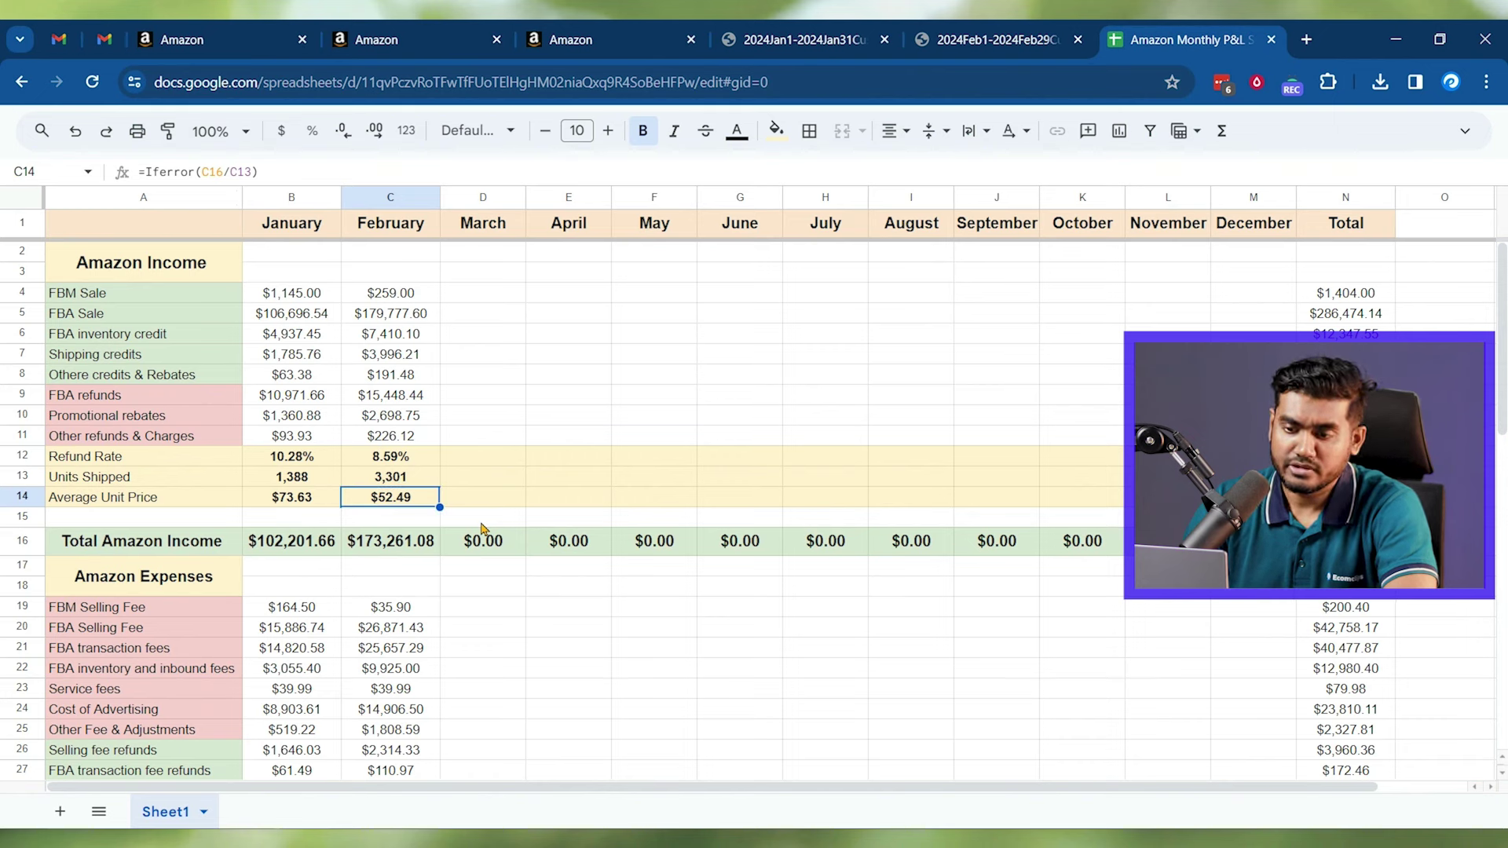
{"action": "left_click", "coordinate": [123, 421]}
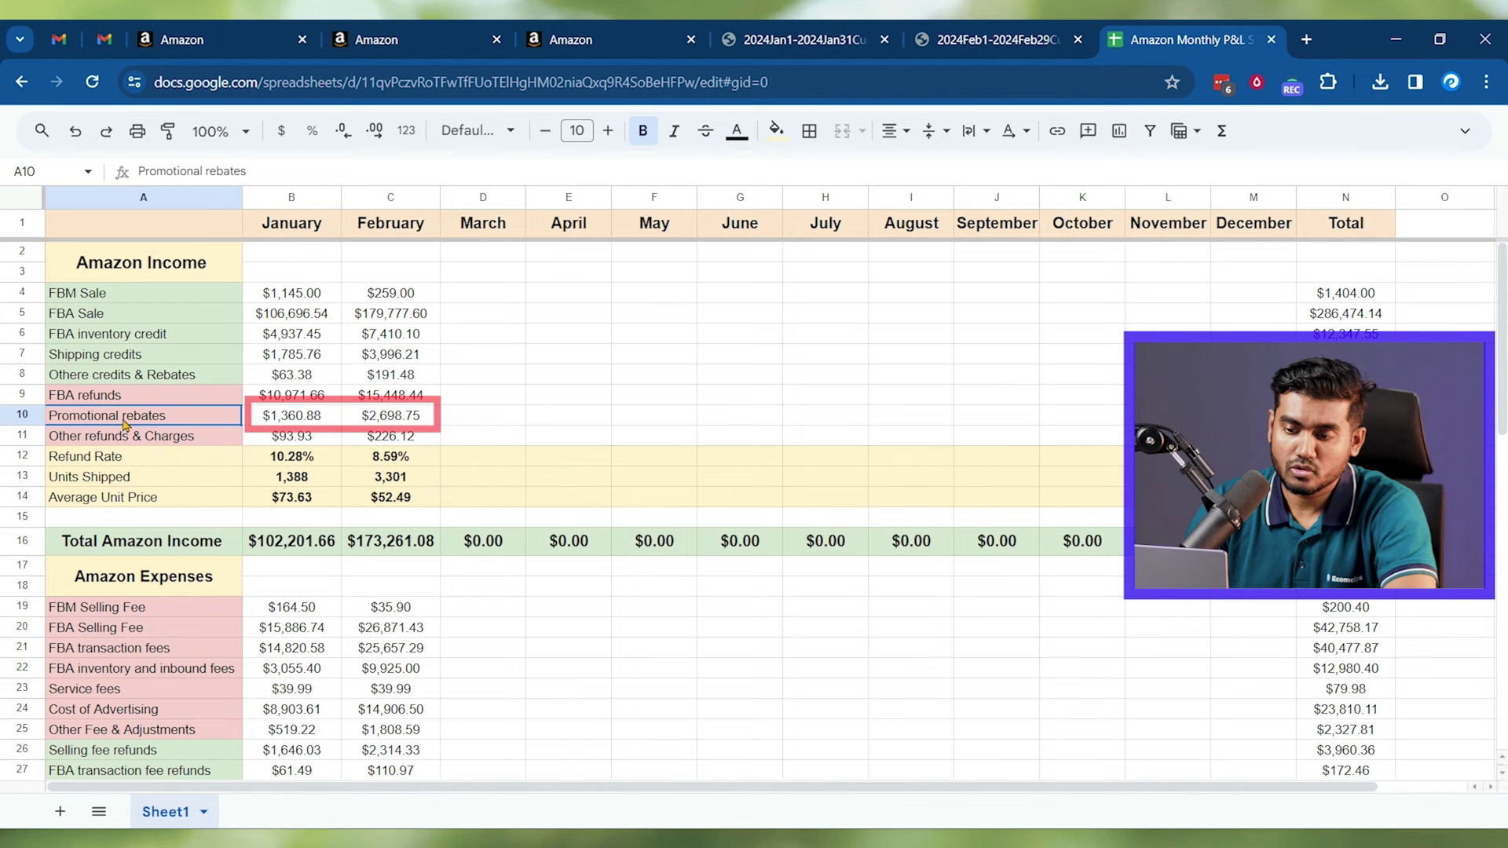
{"action": "left_click_drag", "start_coordinate": [124, 425], "coordinate": [390, 420]}
{"action": "left_click", "coordinate": [294, 422]}
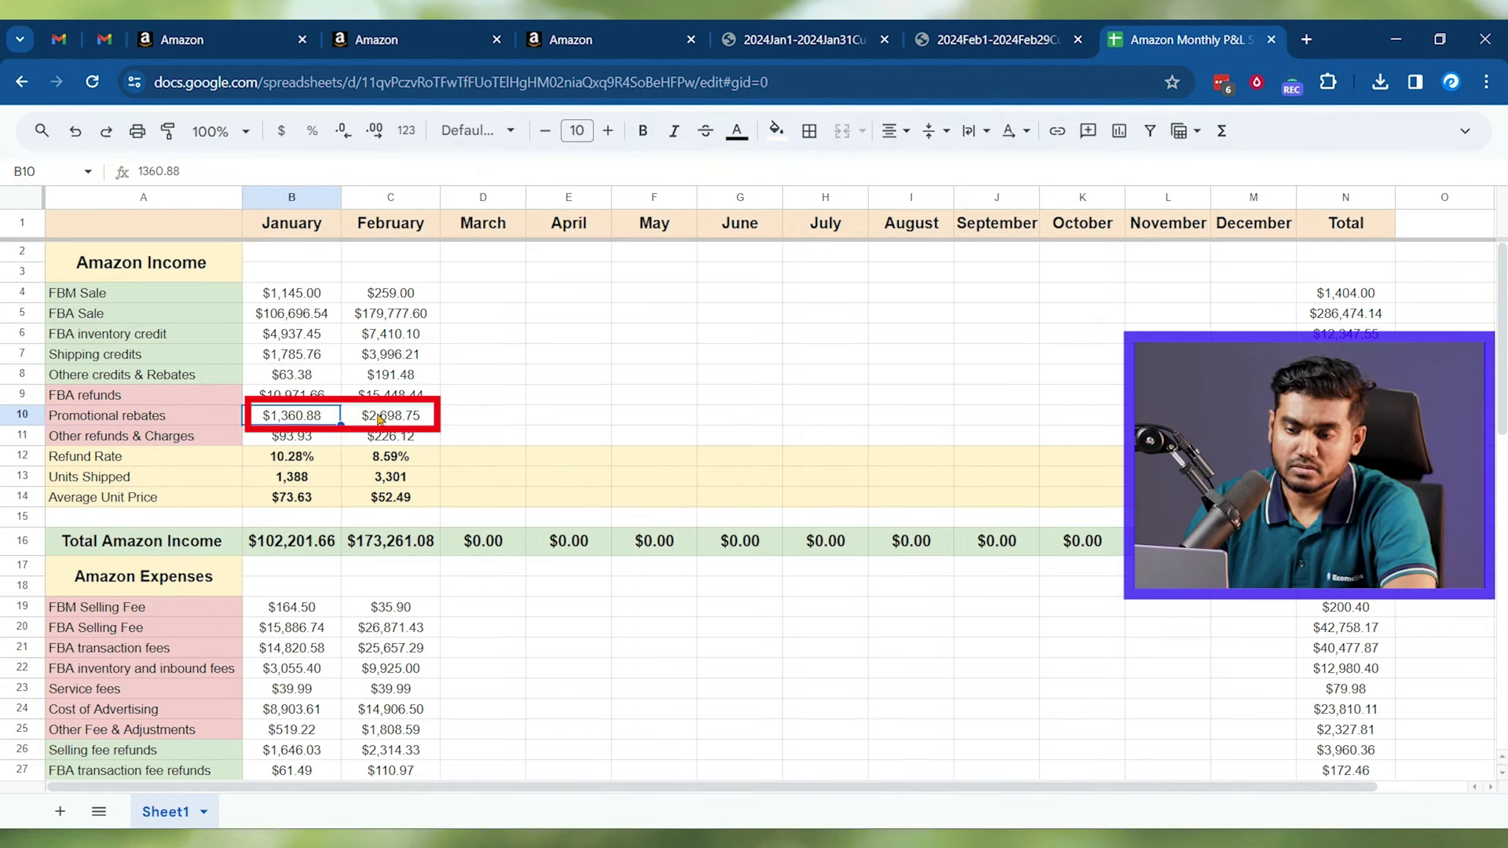
{"action": "left_click", "coordinate": [391, 499]}
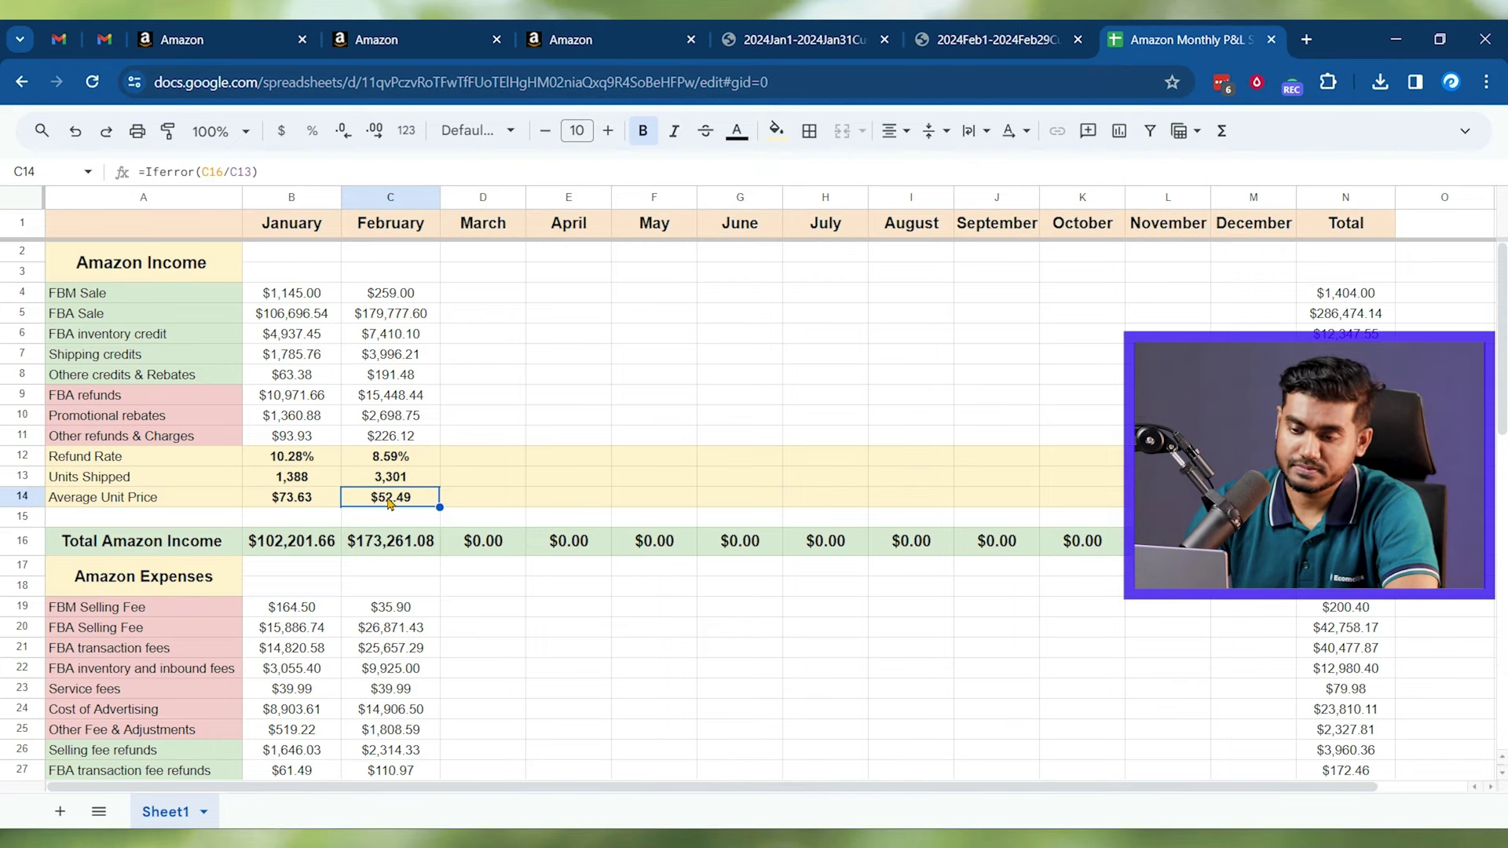
{"action": "scroll", "coordinate": [390, 503], "scroll_direction": "down", "scroll_amount": 3}
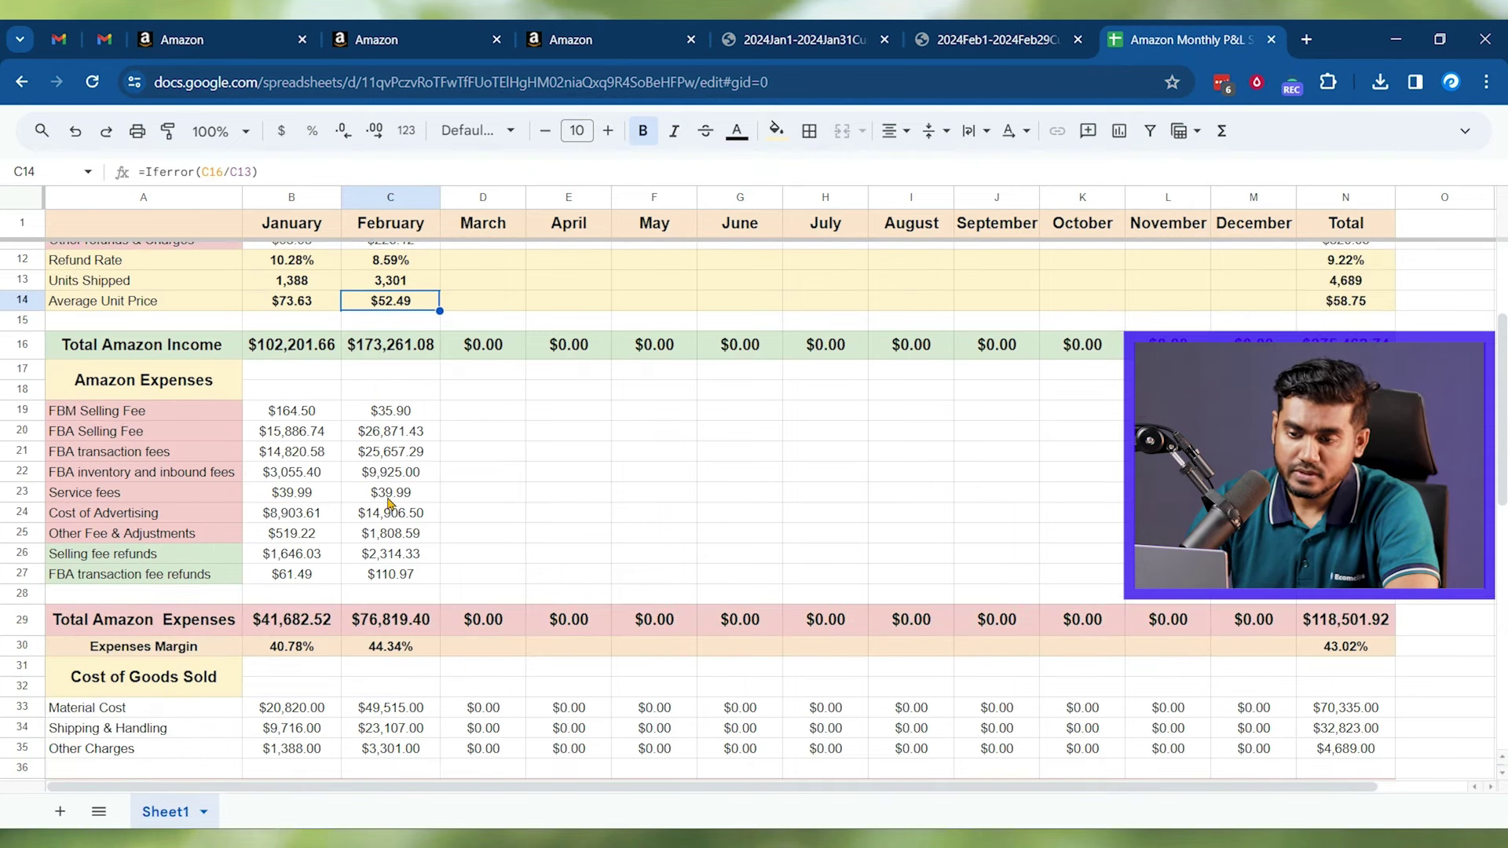
{"action": "scroll", "coordinate": [327, 484], "scroll_direction": "down", "scroll_amount": 1}
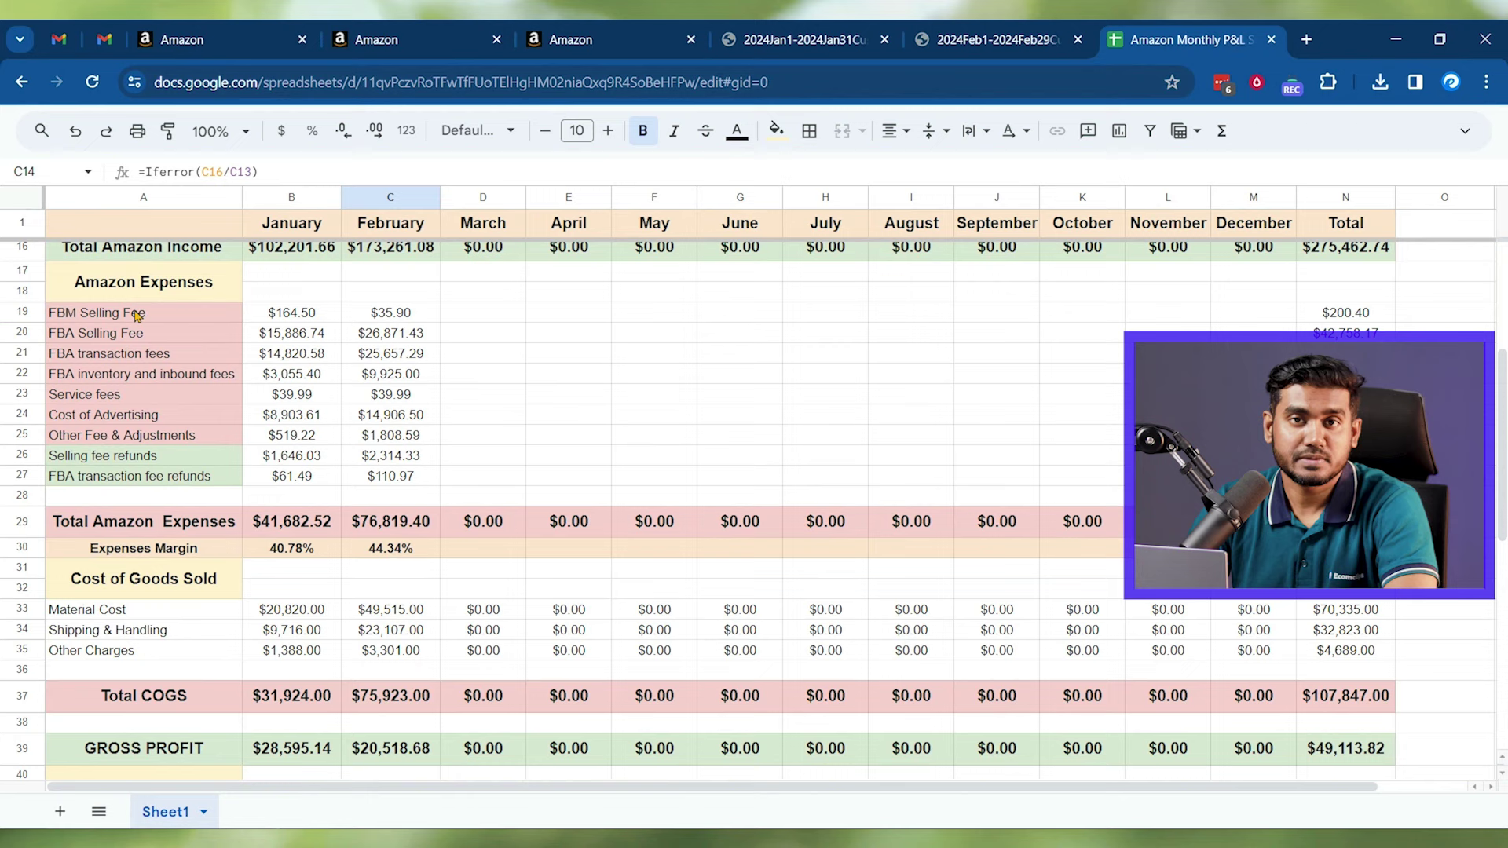
{"action": "left_click", "coordinate": [292, 374]}
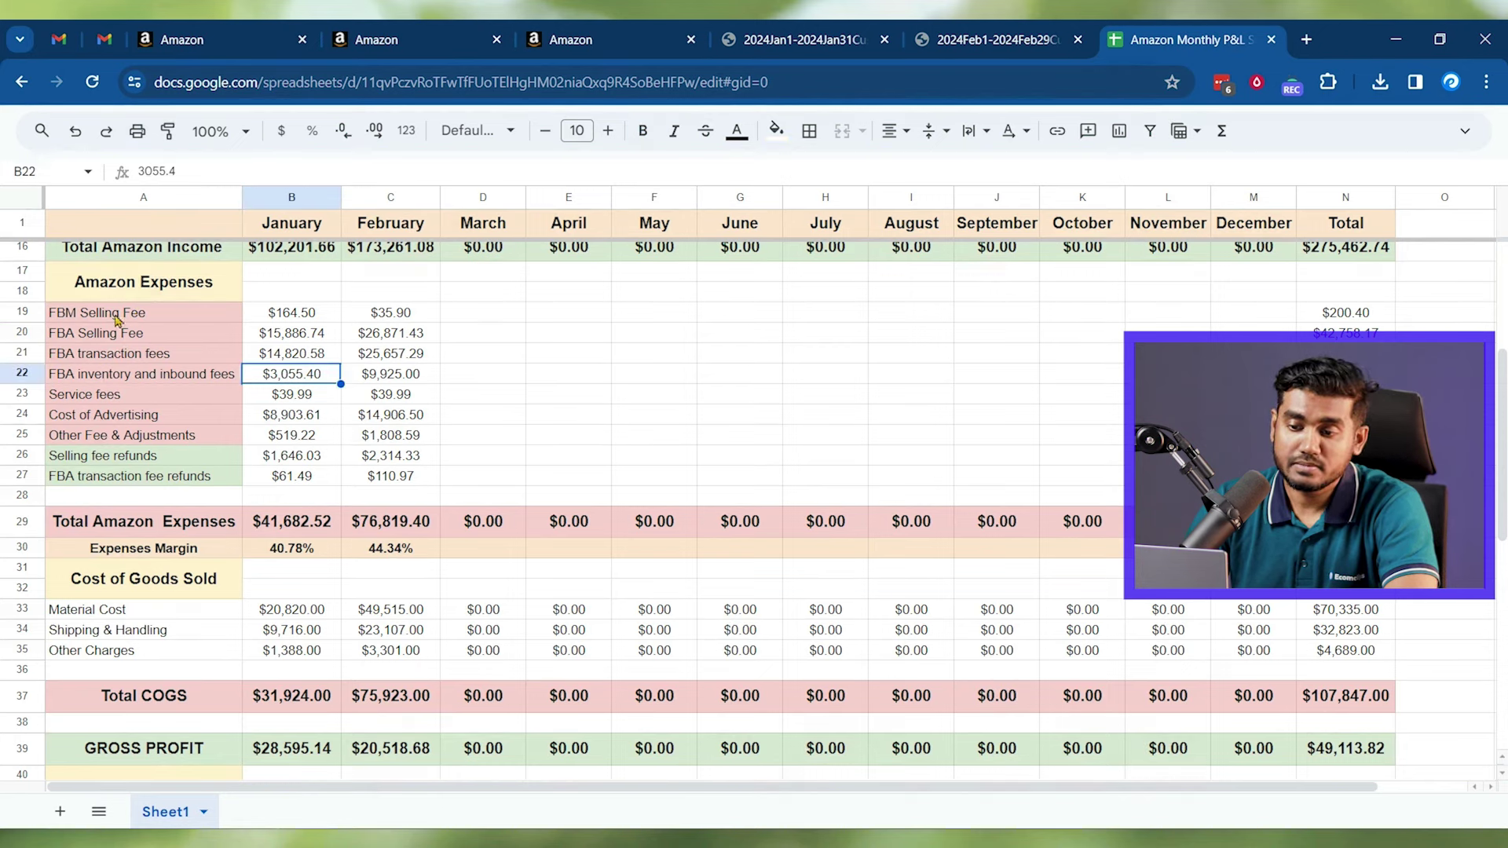
{"action": "left_click_drag", "start_coordinate": [110, 314], "coordinate": [352, 318]}
{"action": "left_click_drag", "start_coordinate": [130, 334], "coordinate": [369, 336]}
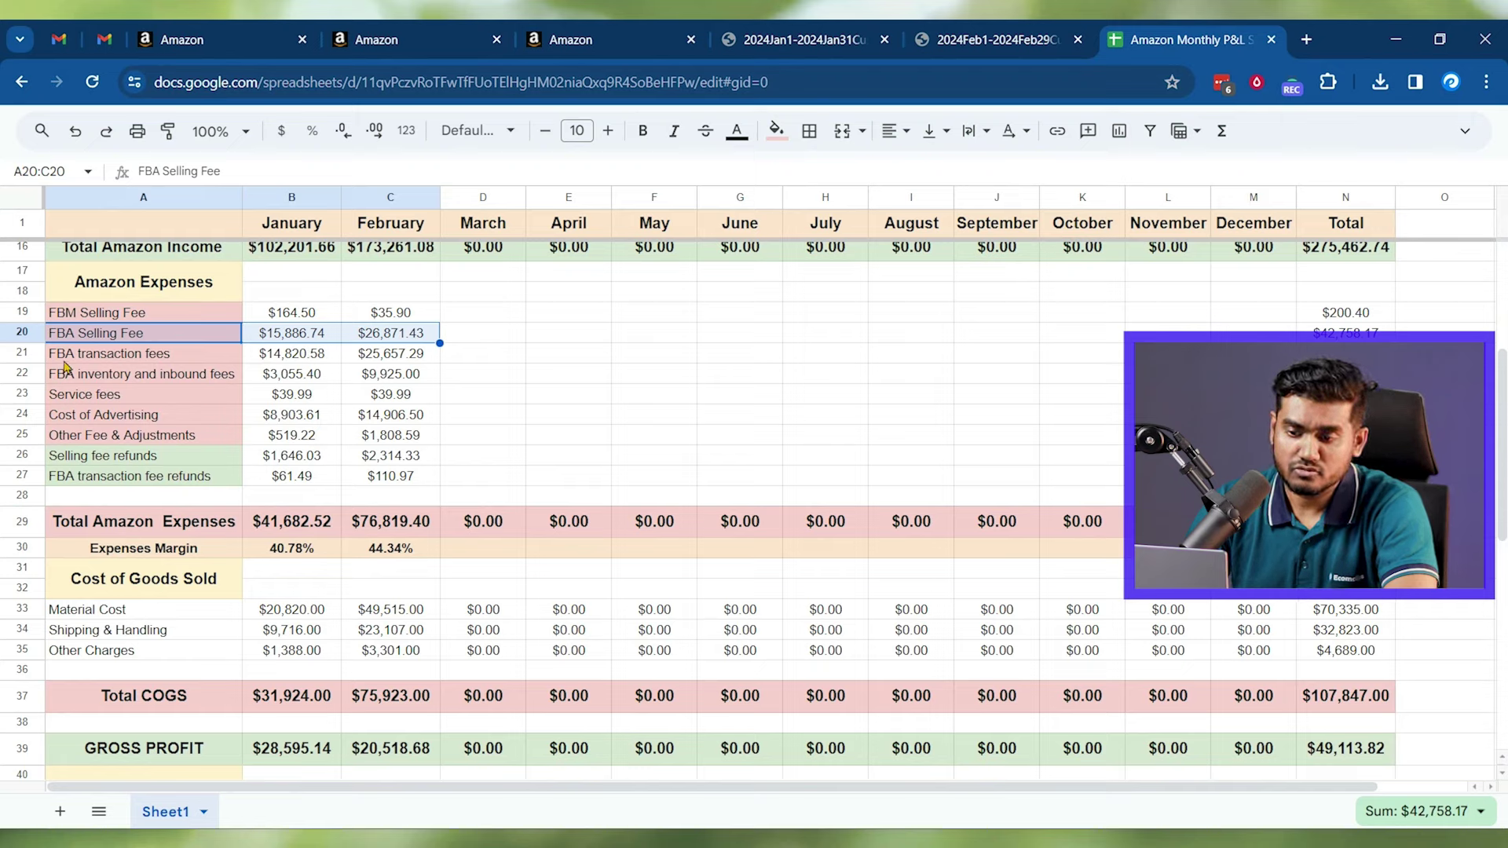
{"action": "left_click_drag", "start_coordinate": [66, 355], "coordinate": [374, 355]}
{"action": "left_click_drag", "start_coordinate": [119, 385], "coordinate": [369, 386]}
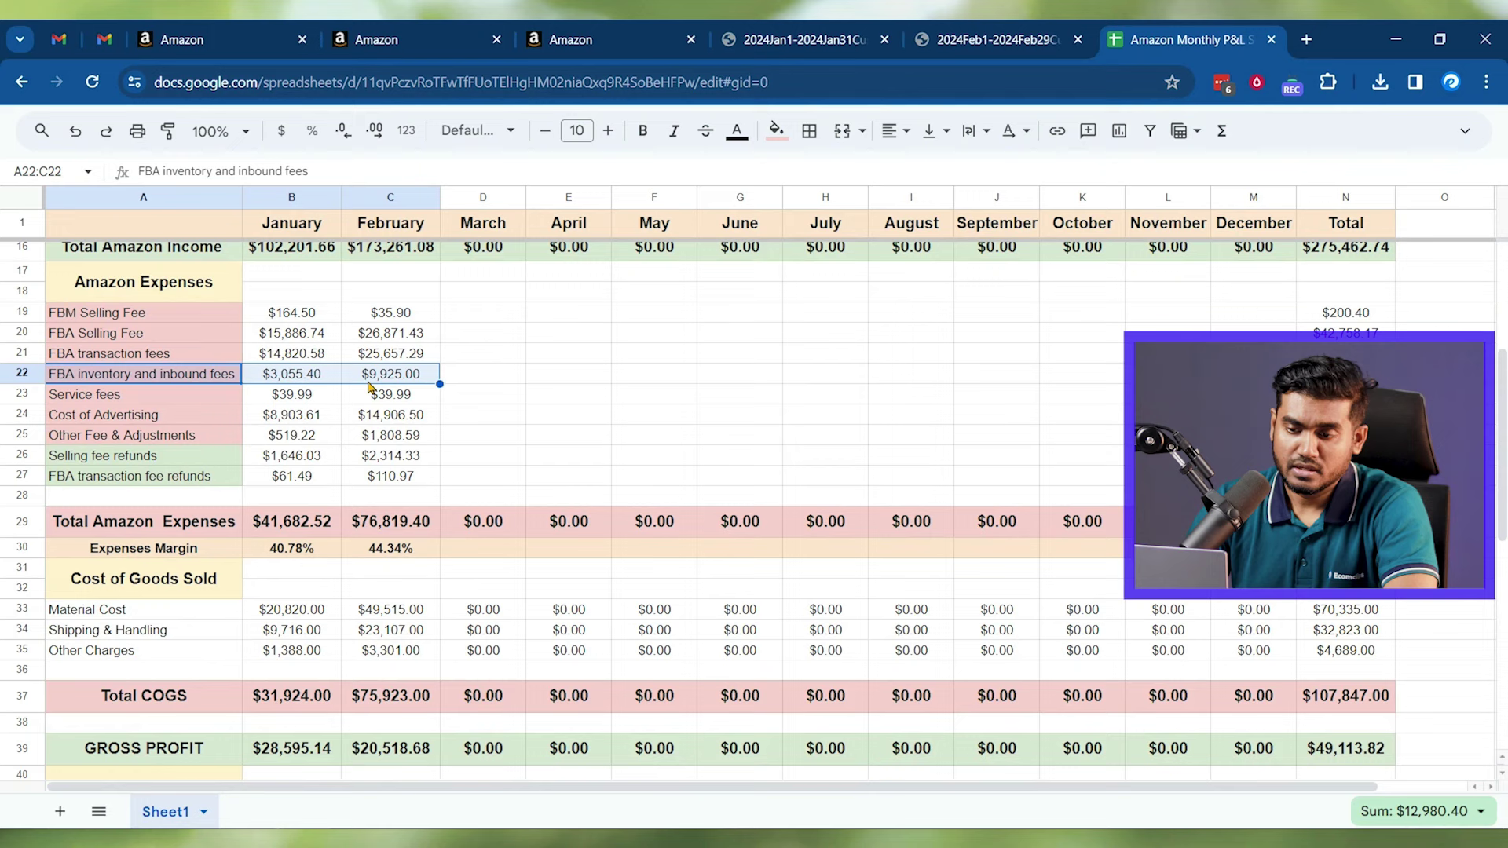
{"action": "left_click_drag", "start_coordinate": [153, 402], "coordinate": [389, 402]}
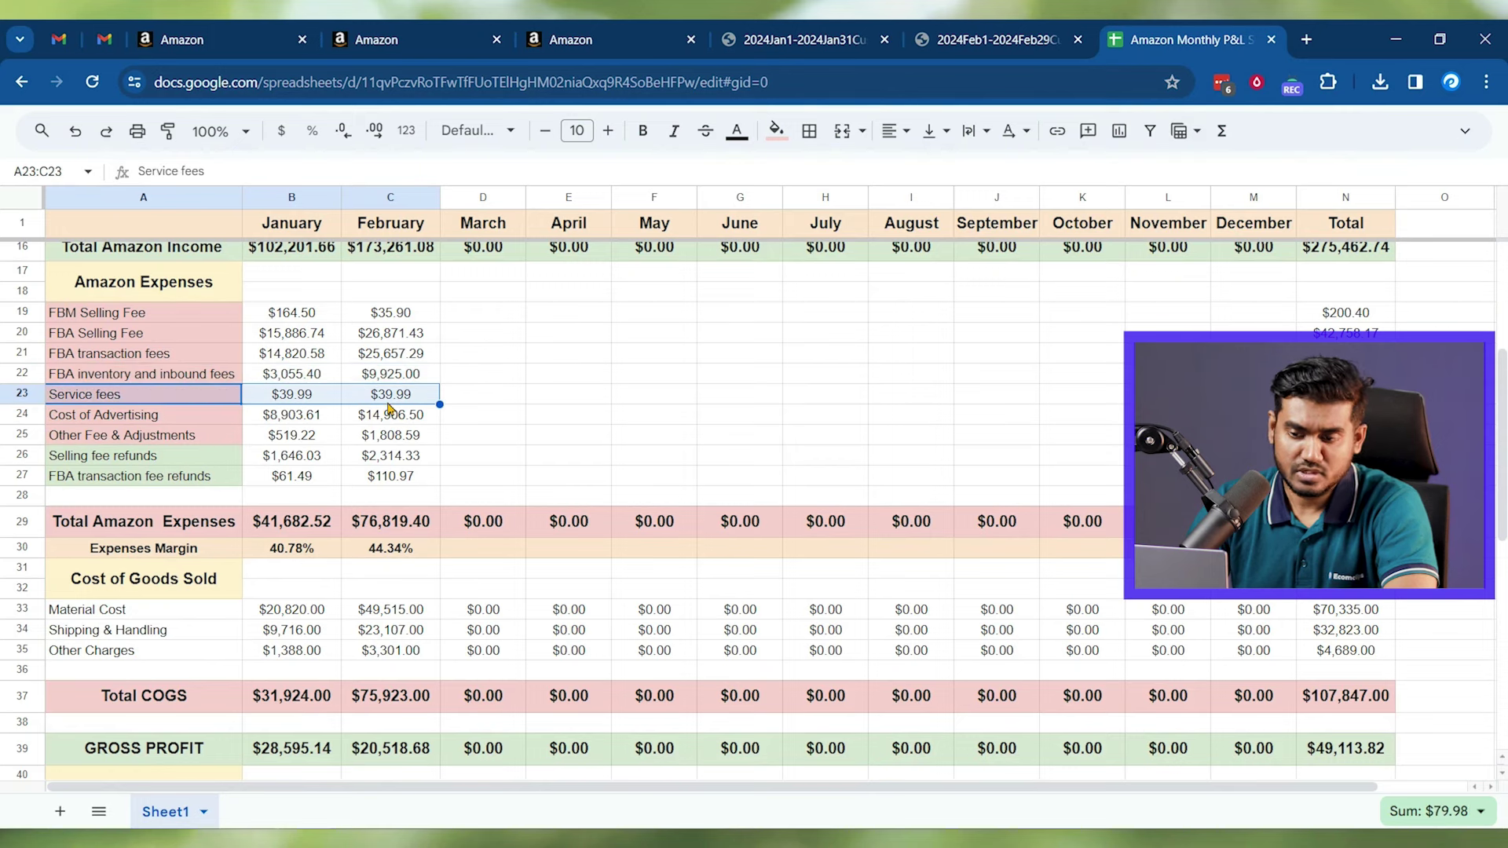
{"action": "left_click_drag", "start_coordinate": [146, 424], "coordinate": [387, 424]}
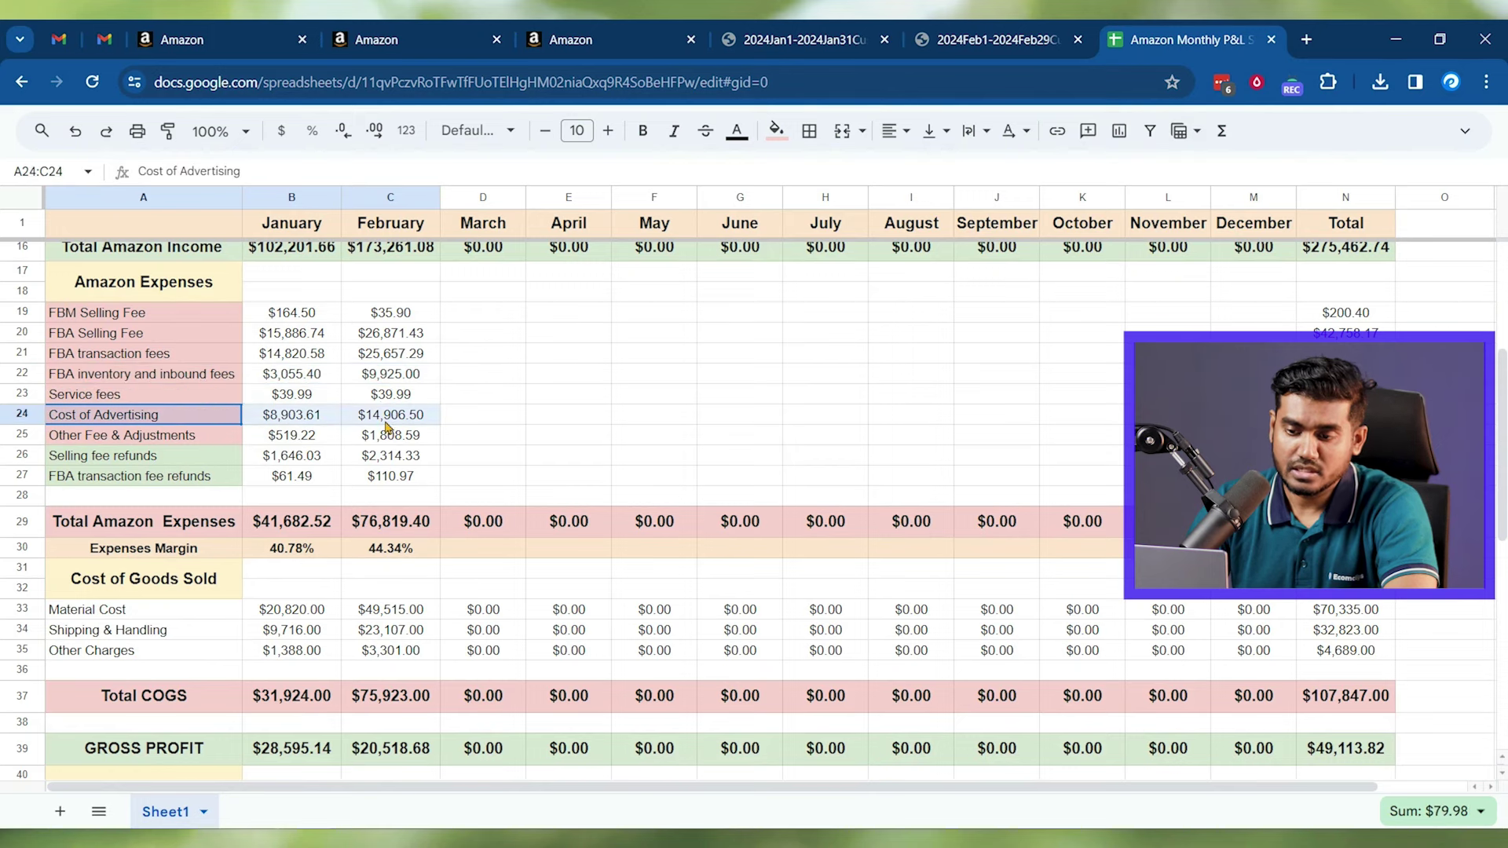
{"action": "left_click_drag", "start_coordinate": [115, 440], "coordinate": [383, 441]}
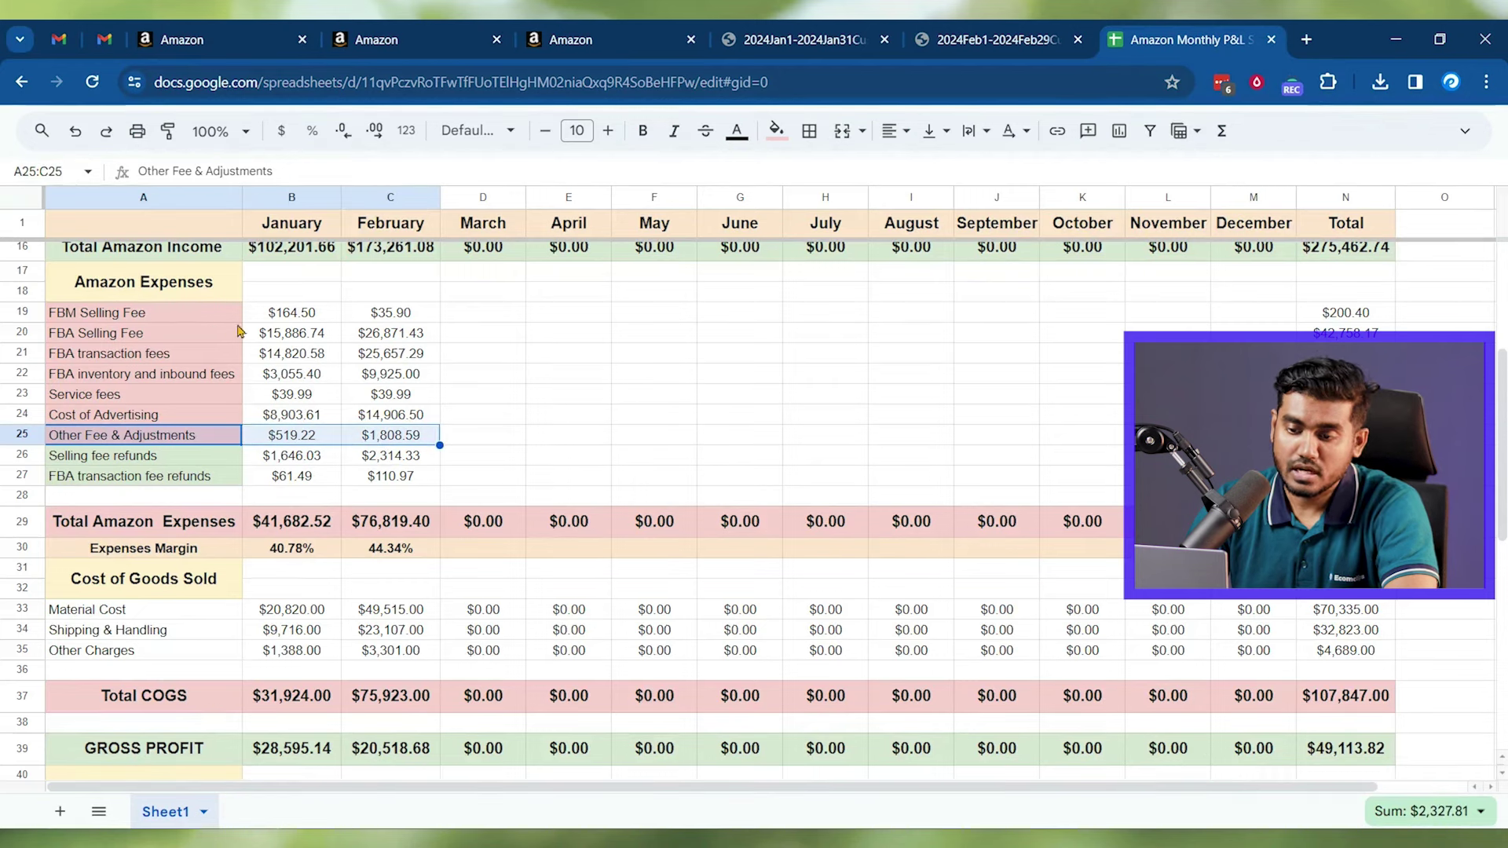
{"action": "left_click_drag", "start_coordinate": [297, 316], "coordinate": [292, 437]}
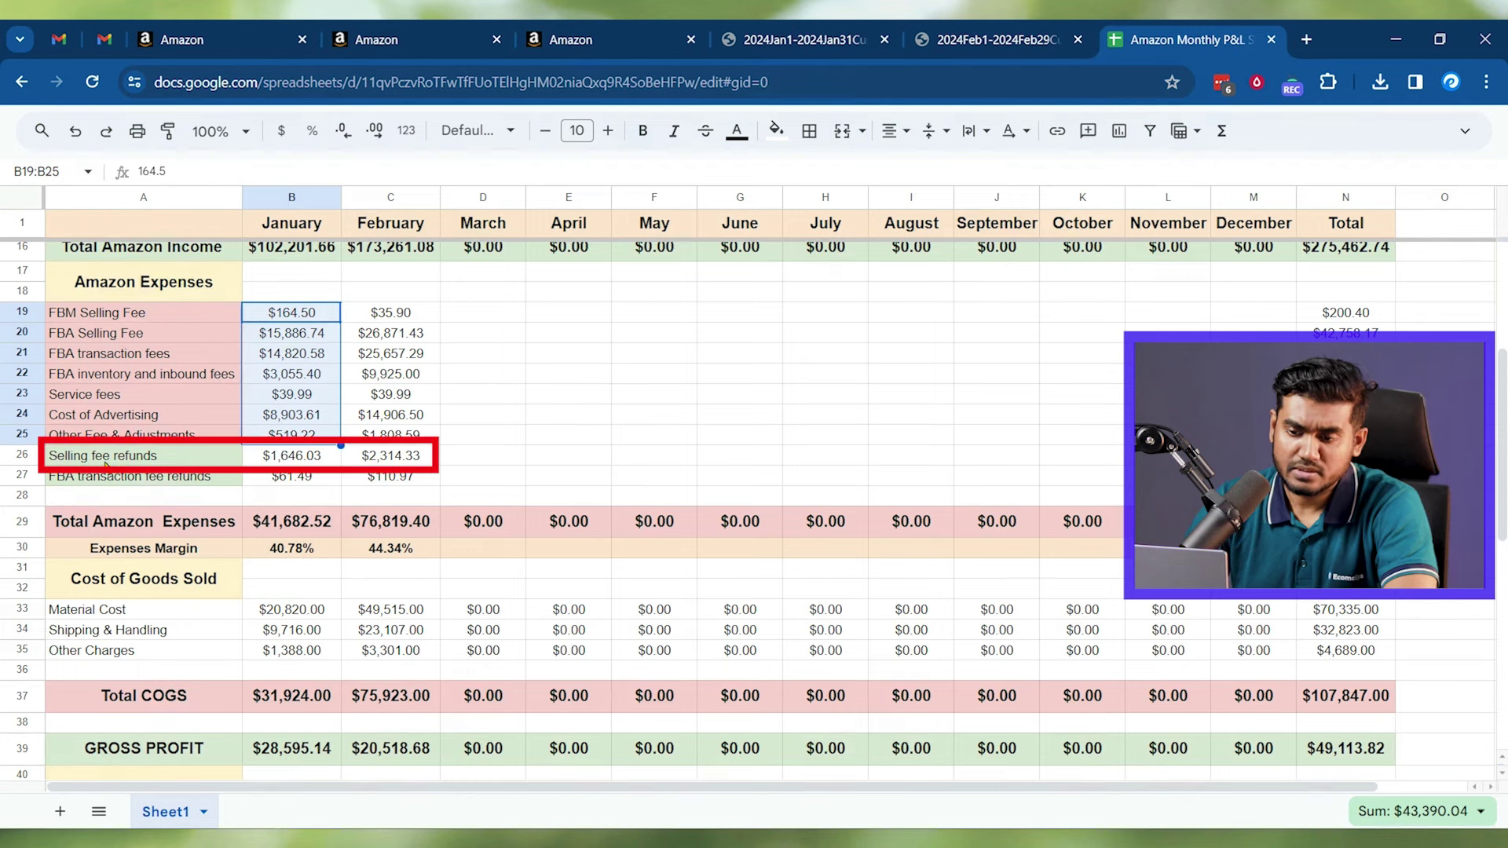
{"action": "left_click_drag", "start_coordinate": [150, 465], "coordinate": [383, 465]}
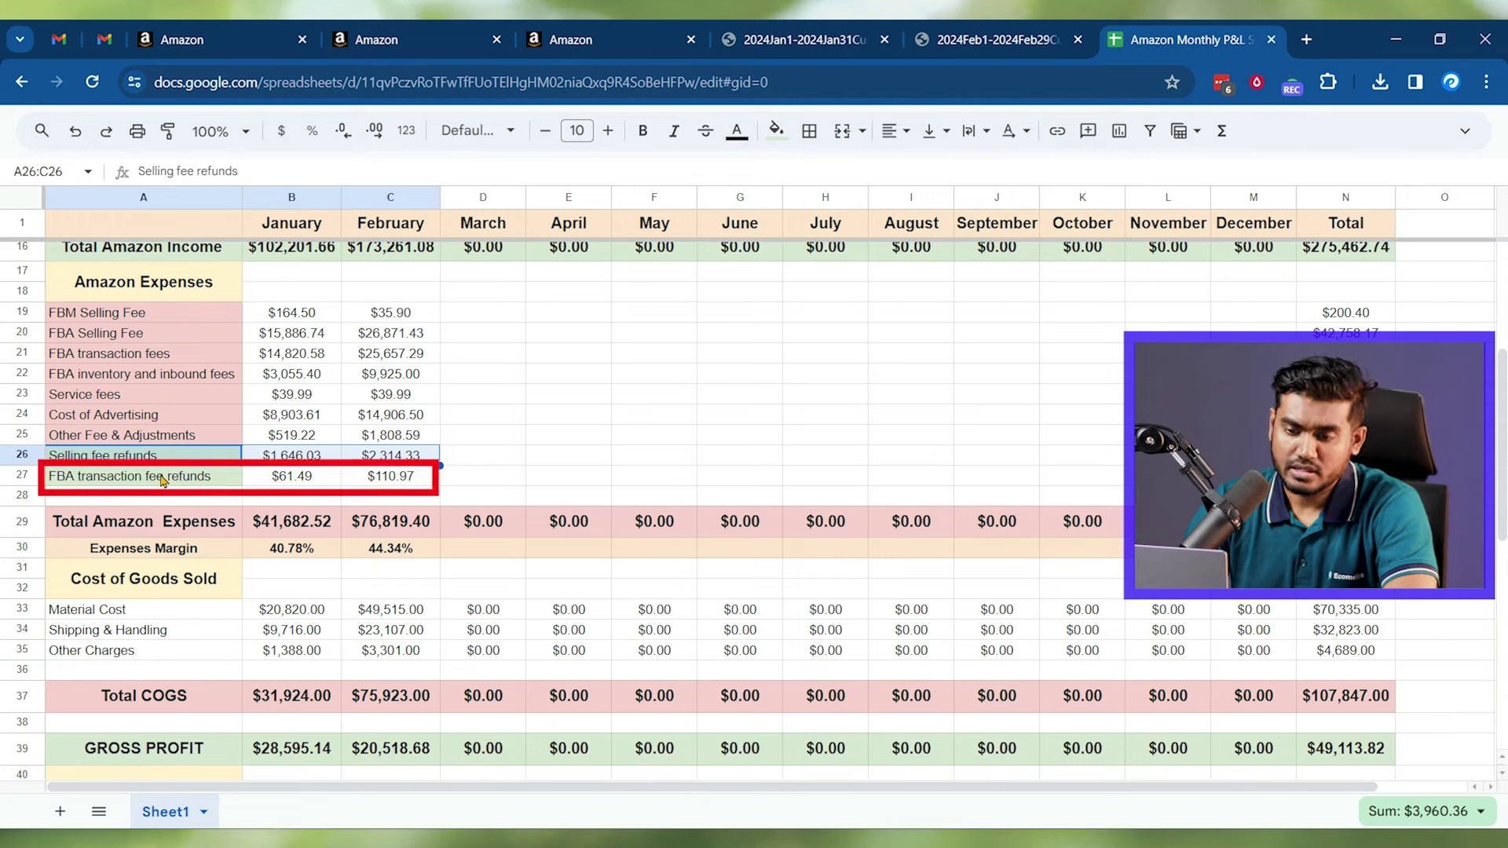
{"action": "left_click_drag", "start_coordinate": [160, 479], "coordinate": [438, 486]}
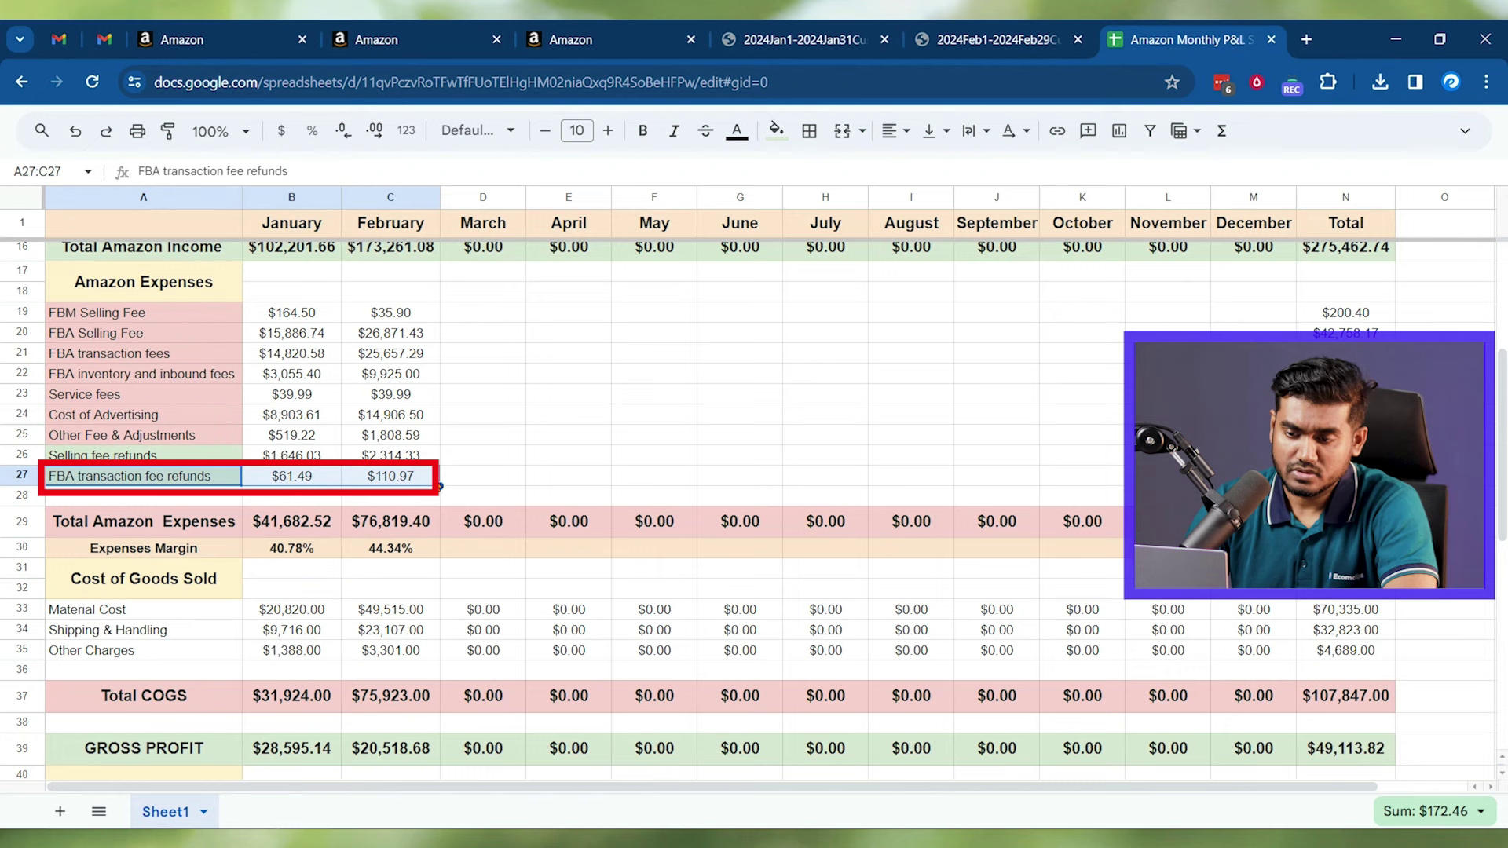
{"action": "left_click", "coordinate": [355, 459]}
{"action": "left_click_drag", "start_coordinate": [98, 557], "coordinate": [437, 544]}
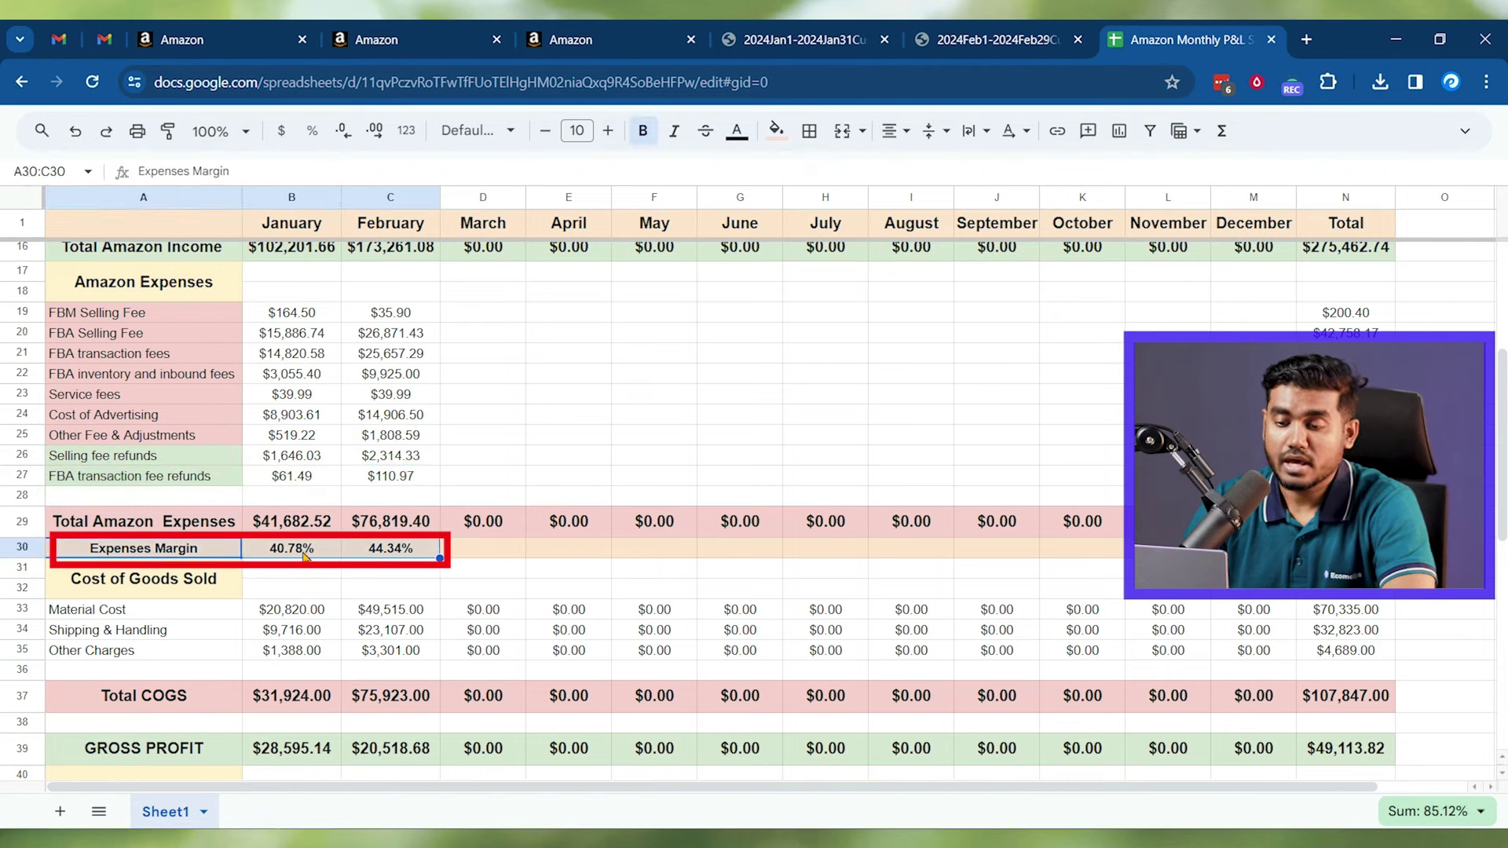
{"action": "left_click", "coordinate": [305, 555]}
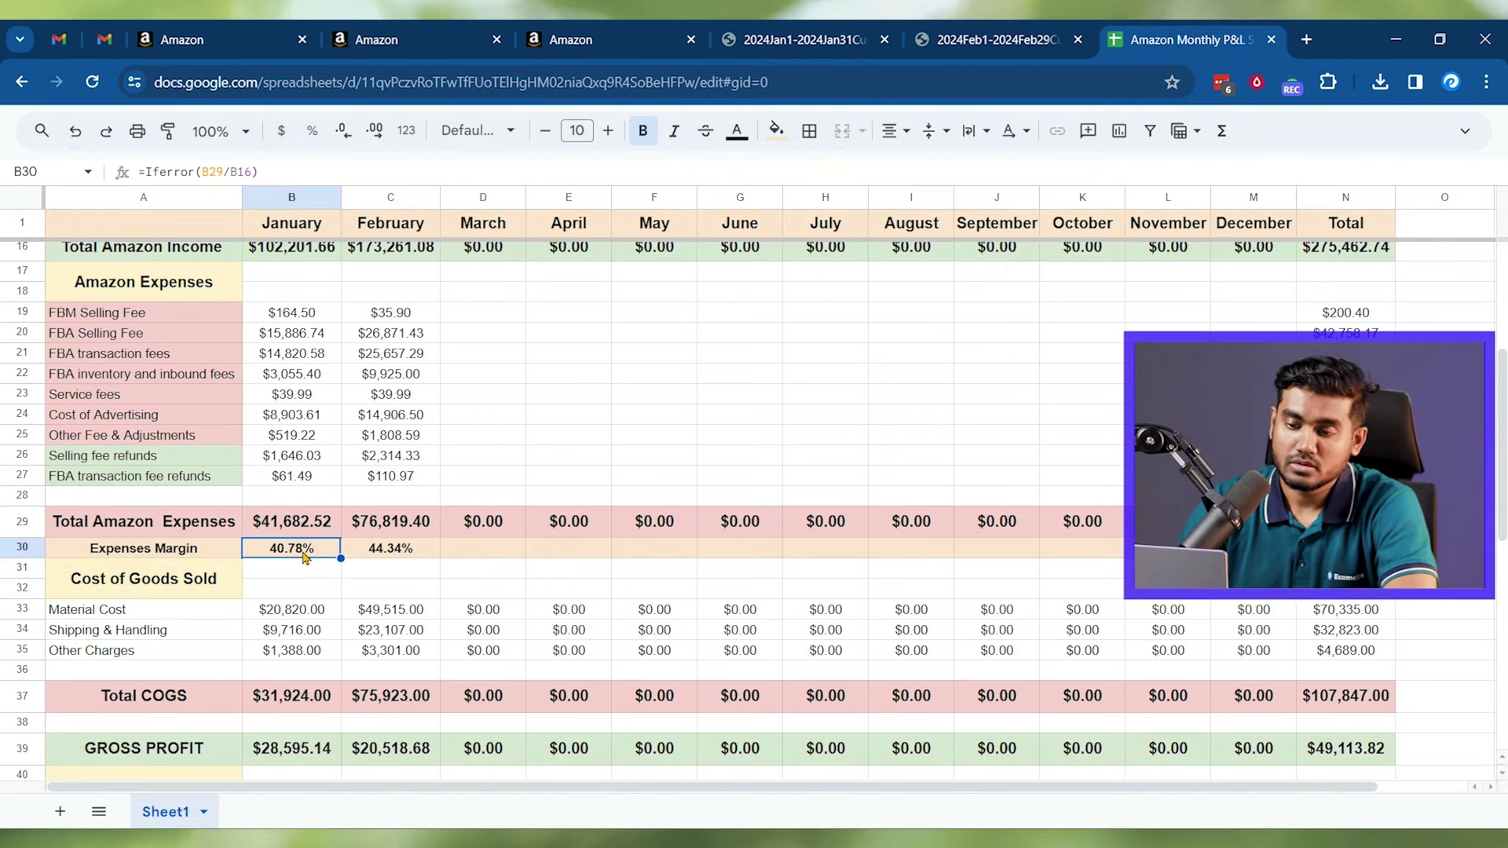
{"action": "scroll", "coordinate": [305, 555], "scroll_direction": "up", "scroll_amount": 2}
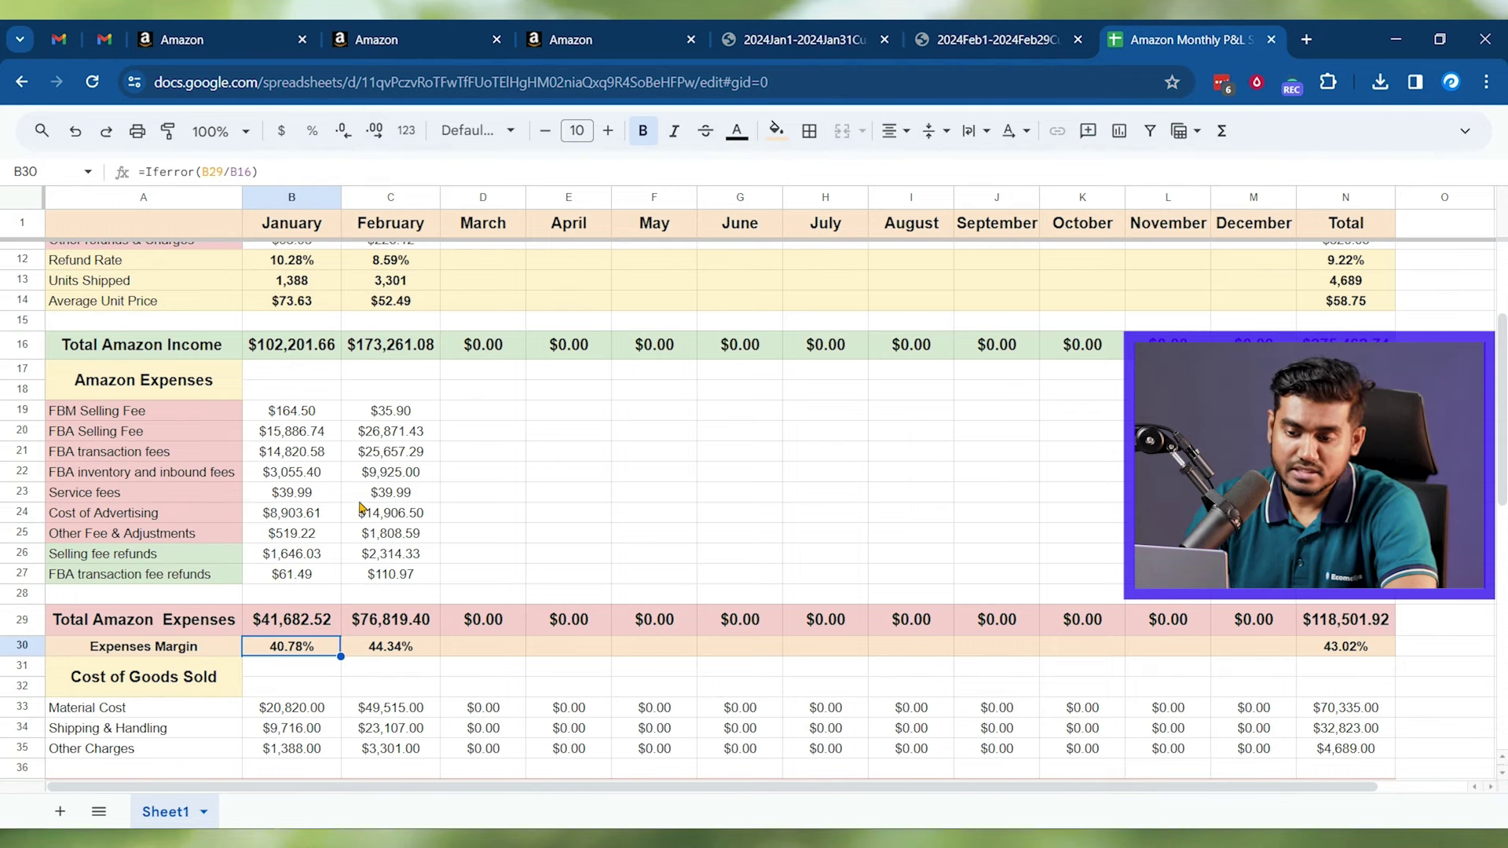
{"action": "scroll", "coordinate": [360, 506], "scroll_direction": "up", "scroll_amount": 2}
{"action": "left_click_drag", "start_coordinate": [271, 609], "coordinate": [416, 618]}
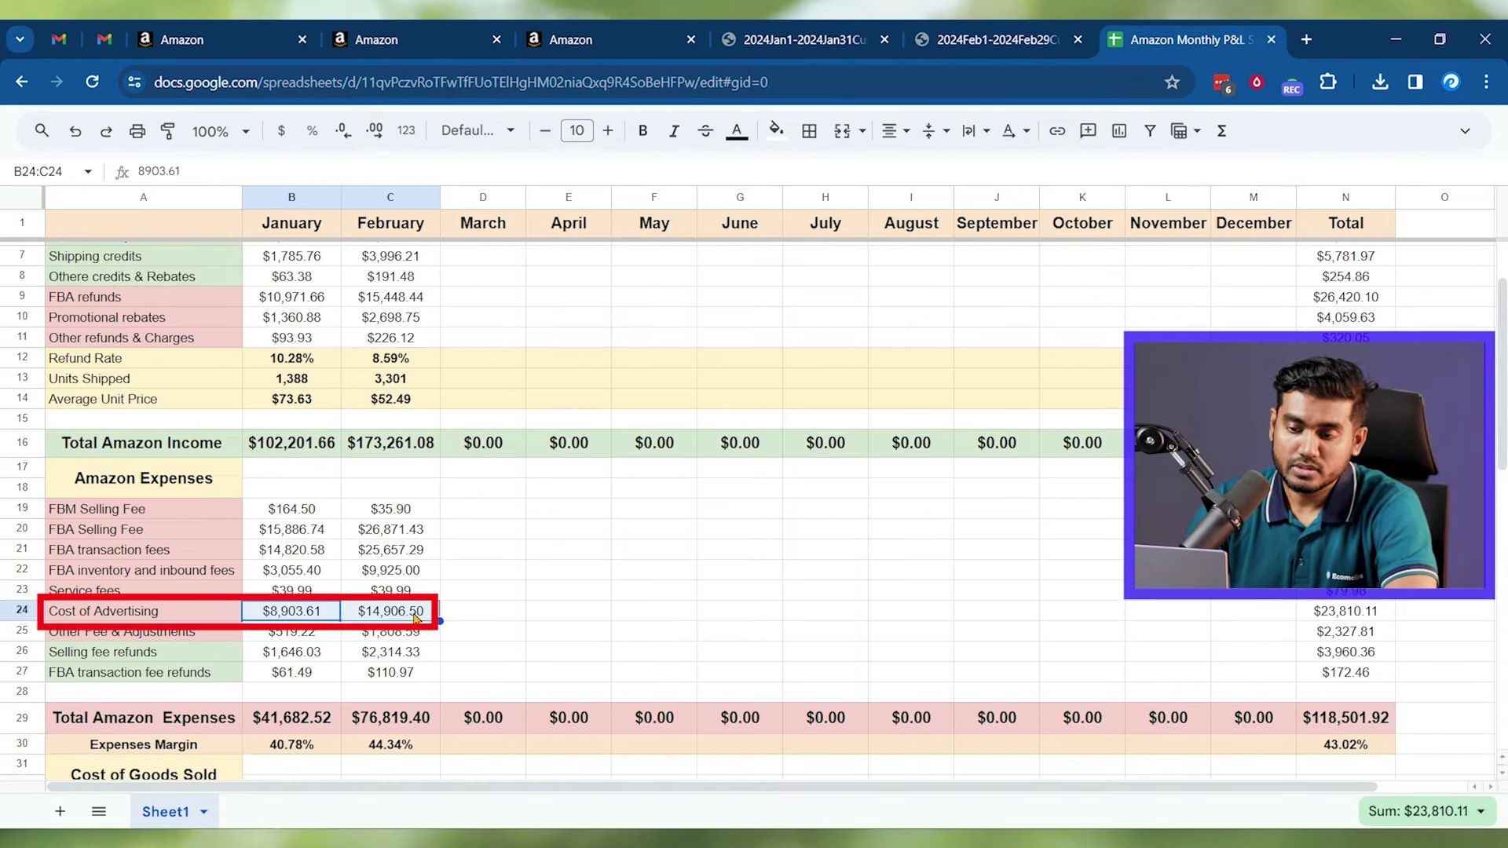
{"action": "left_click", "coordinate": [295, 449]}
{"action": "left_click", "coordinate": [281, 615]}
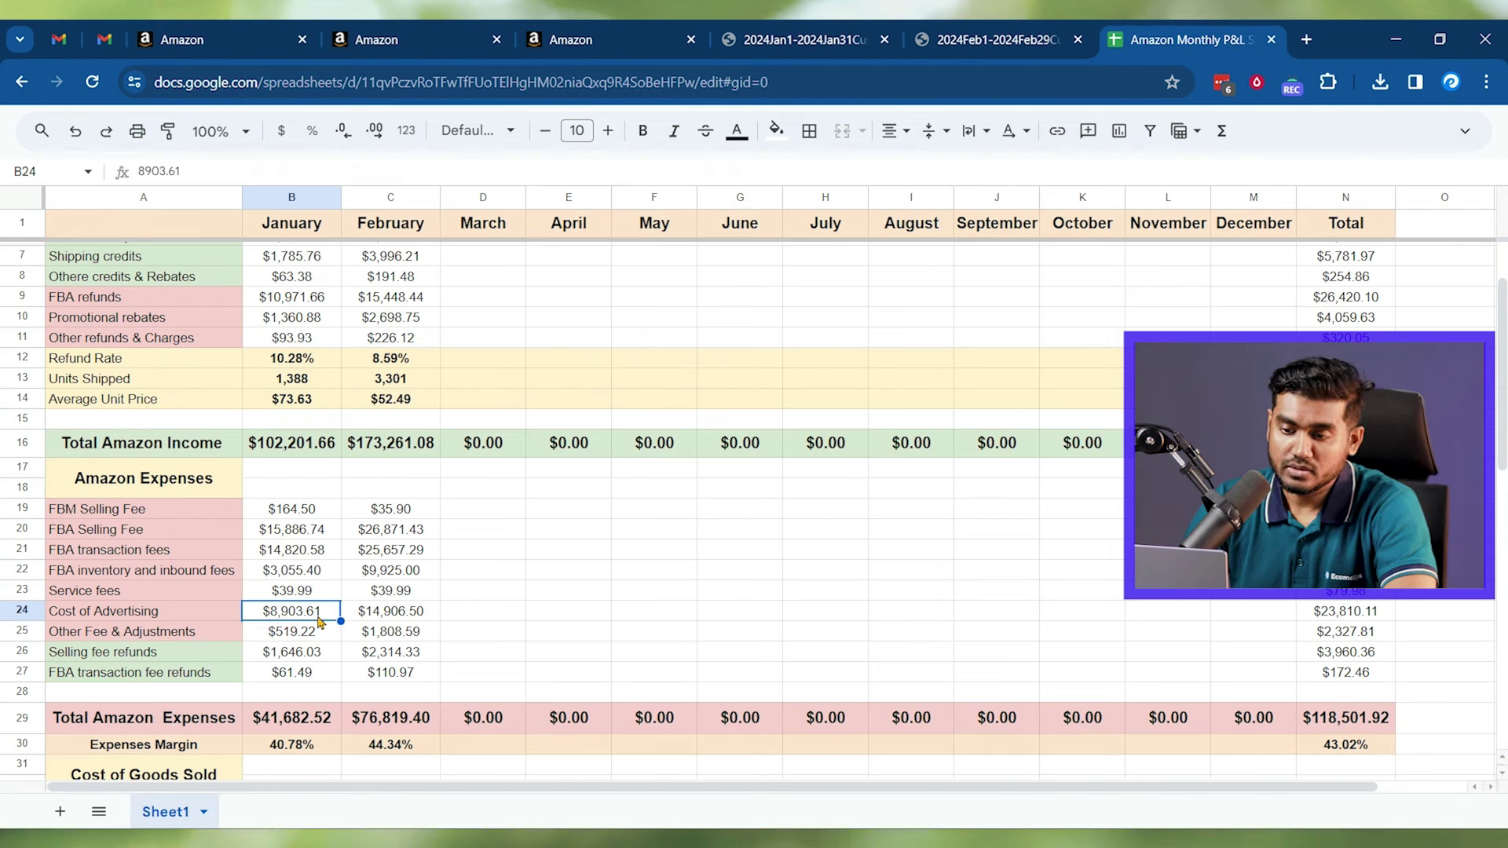
{"action": "left_click", "coordinate": [390, 618]}
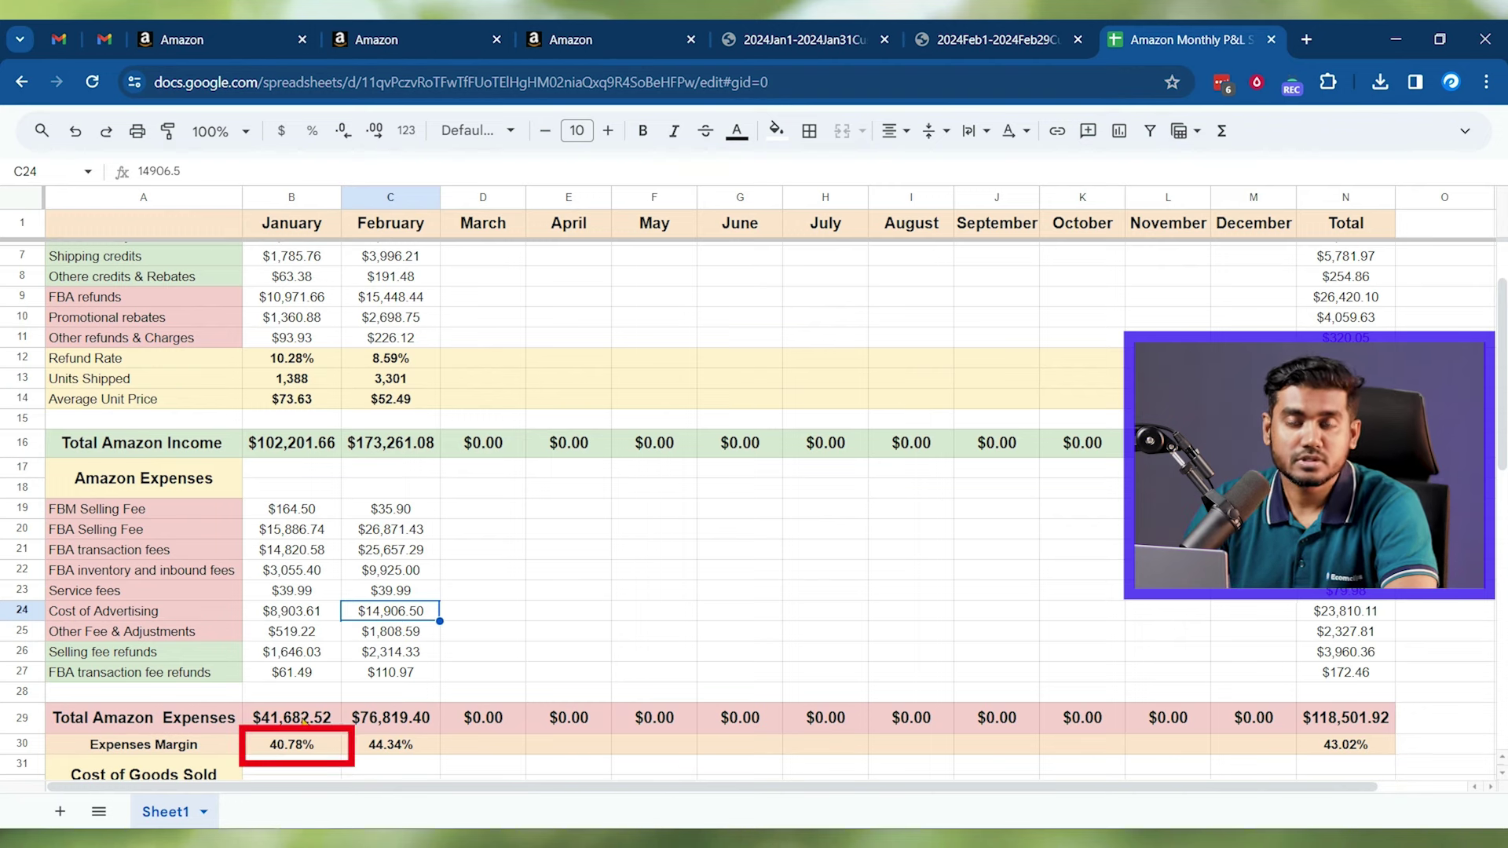
{"action": "left_click", "coordinate": [269, 746]}
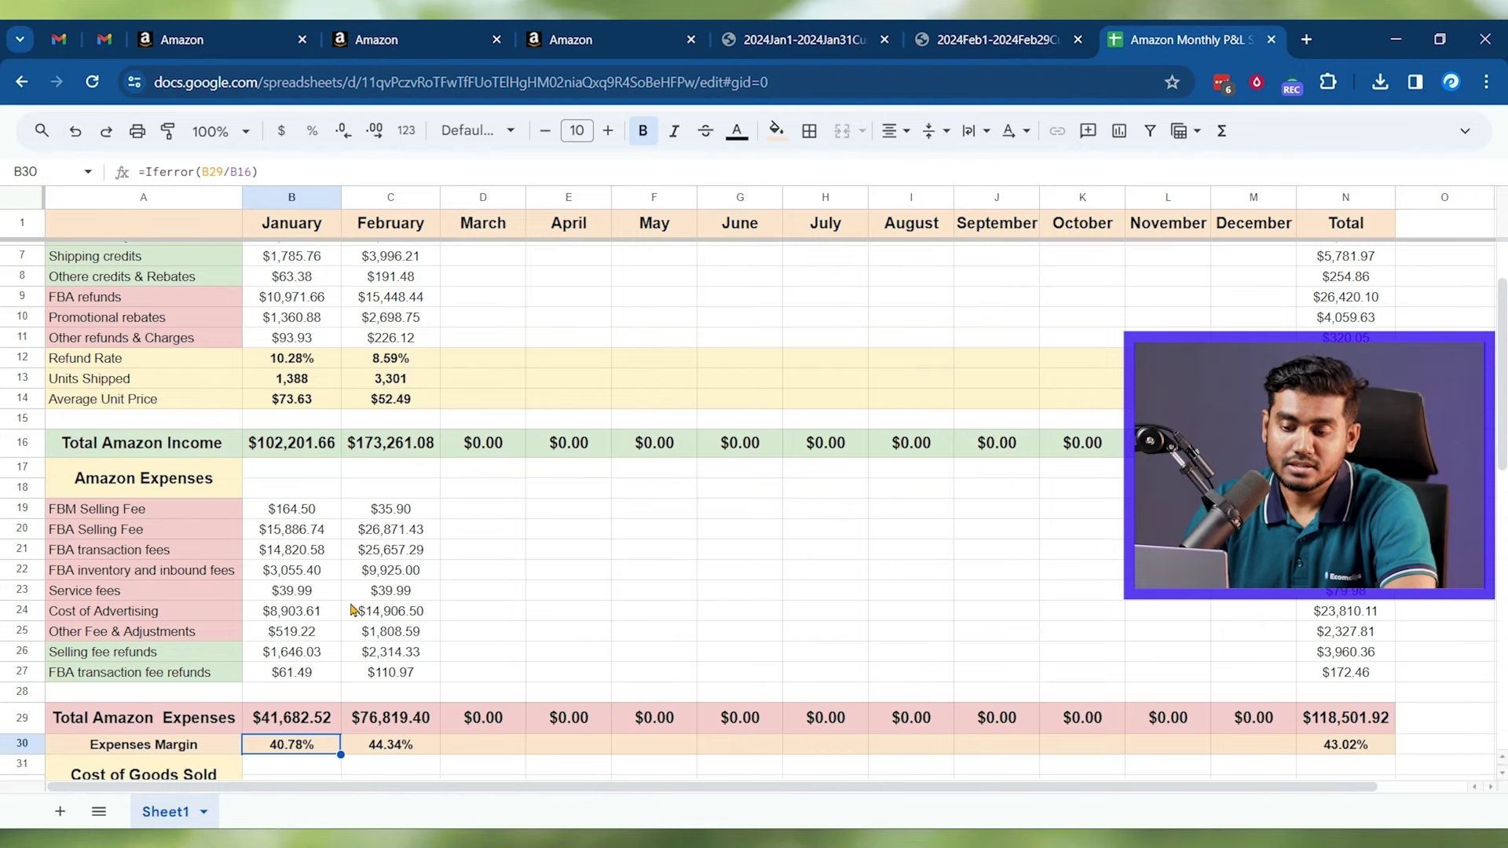
{"action": "scroll", "coordinate": [353, 605], "scroll_direction": "down", "scroll_amount": 5}
{"action": "left_click", "coordinate": [169, 493]}
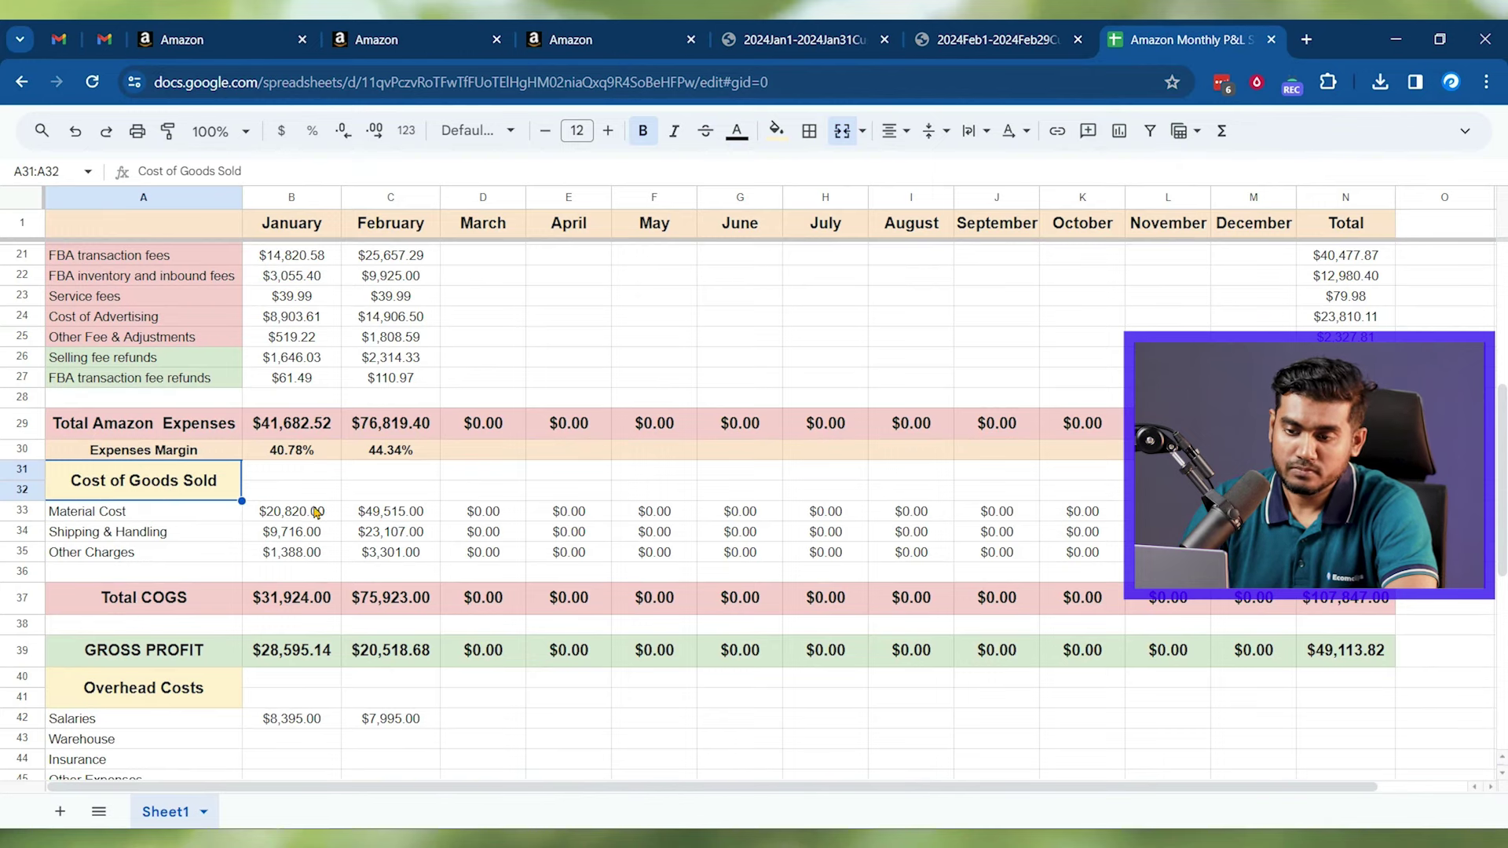
{"action": "scroll", "coordinate": [318, 515], "scroll_direction": "up", "scroll_amount": 3}
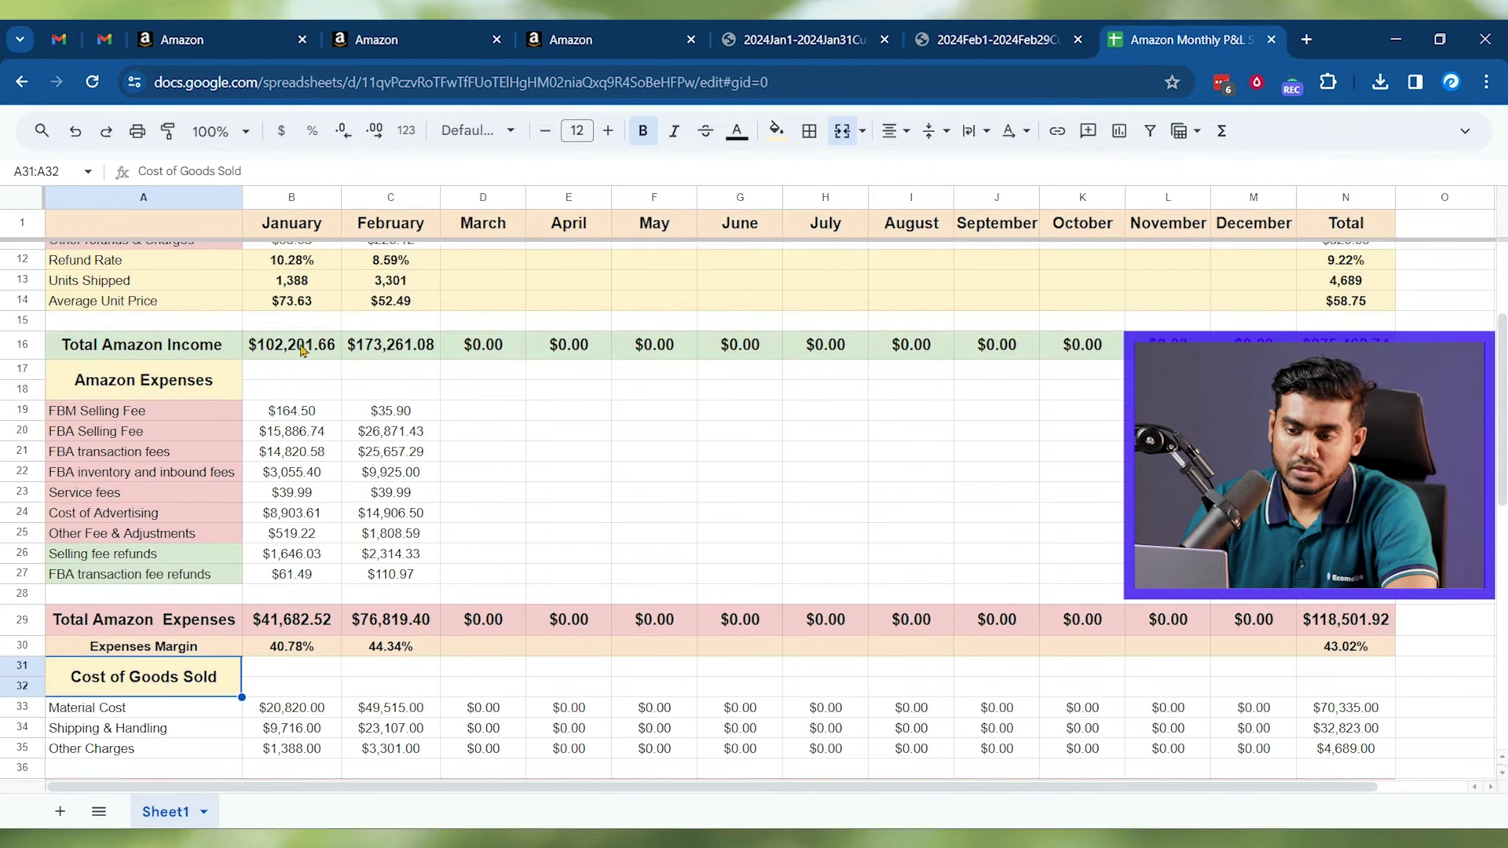
{"action": "left_click", "coordinate": [284, 263]}
{"action": "scroll", "coordinate": [357, 397], "scroll_direction": "down", "scroll_amount": 3}
{"action": "left_click", "coordinate": [199, 534]}
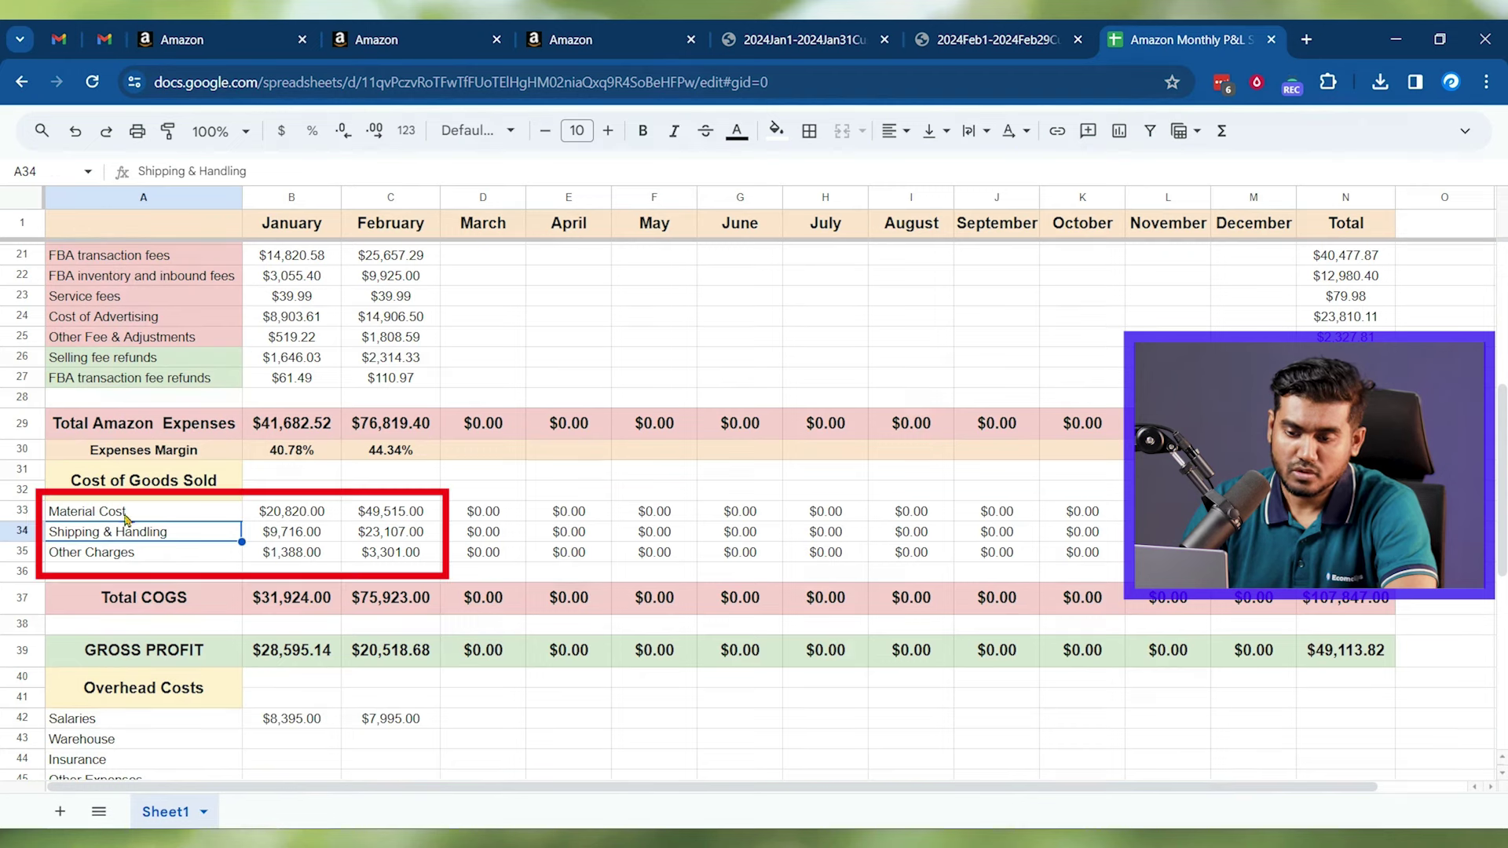
{"action": "left_click_drag", "start_coordinate": [126, 518], "coordinate": [312, 520]}
{"action": "left_click_drag", "start_coordinate": [130, 533], "coordinate": [314, 534]}
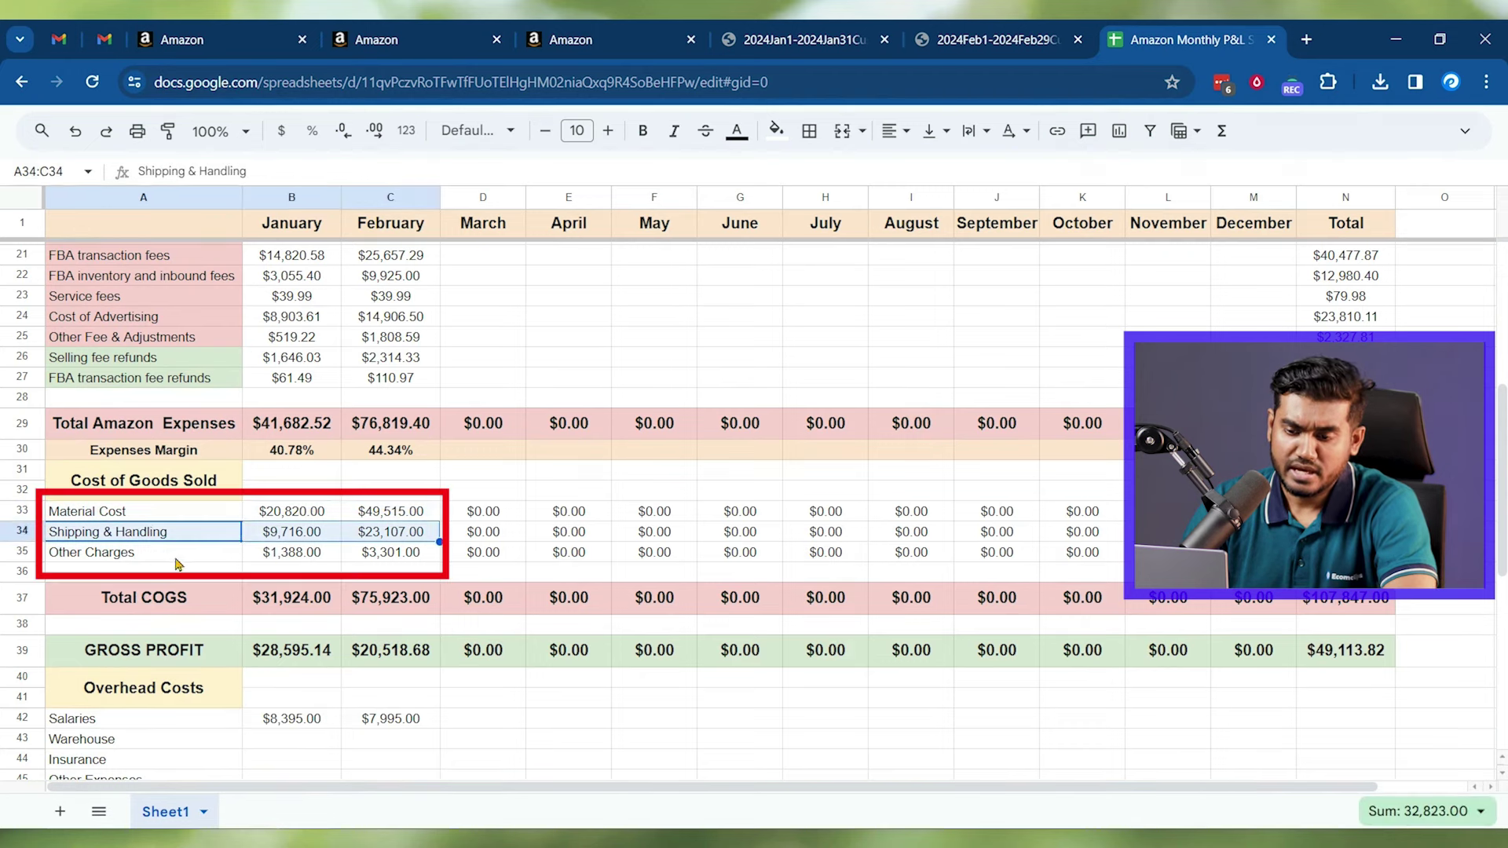
{"action": "left_click_drag", "start_coordinate": [129, 554], "coordinate": [390, 553]}
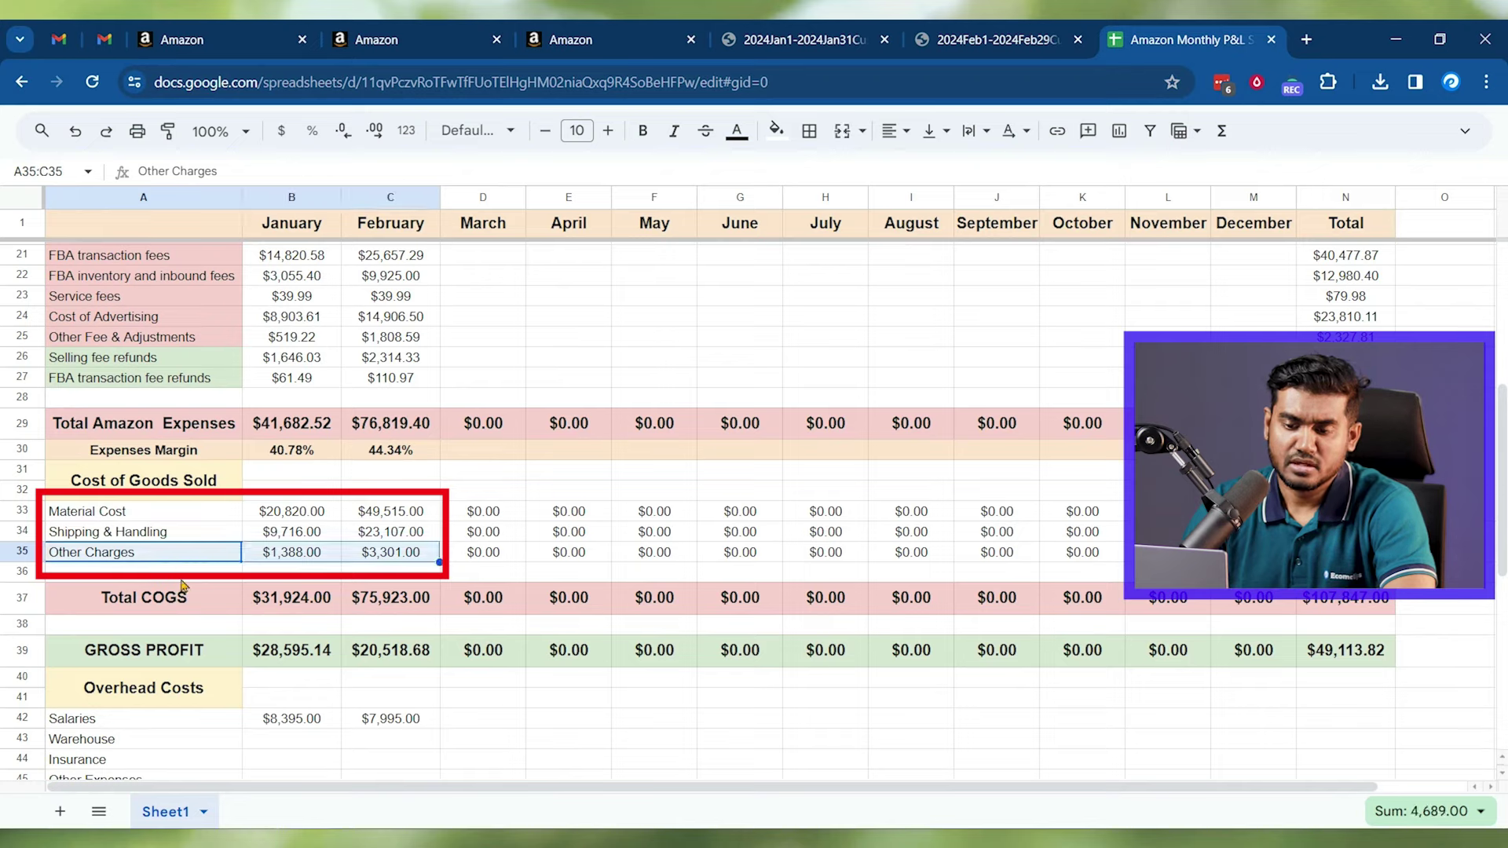
{"action": "left_click", "coordinate": [182, 573]}
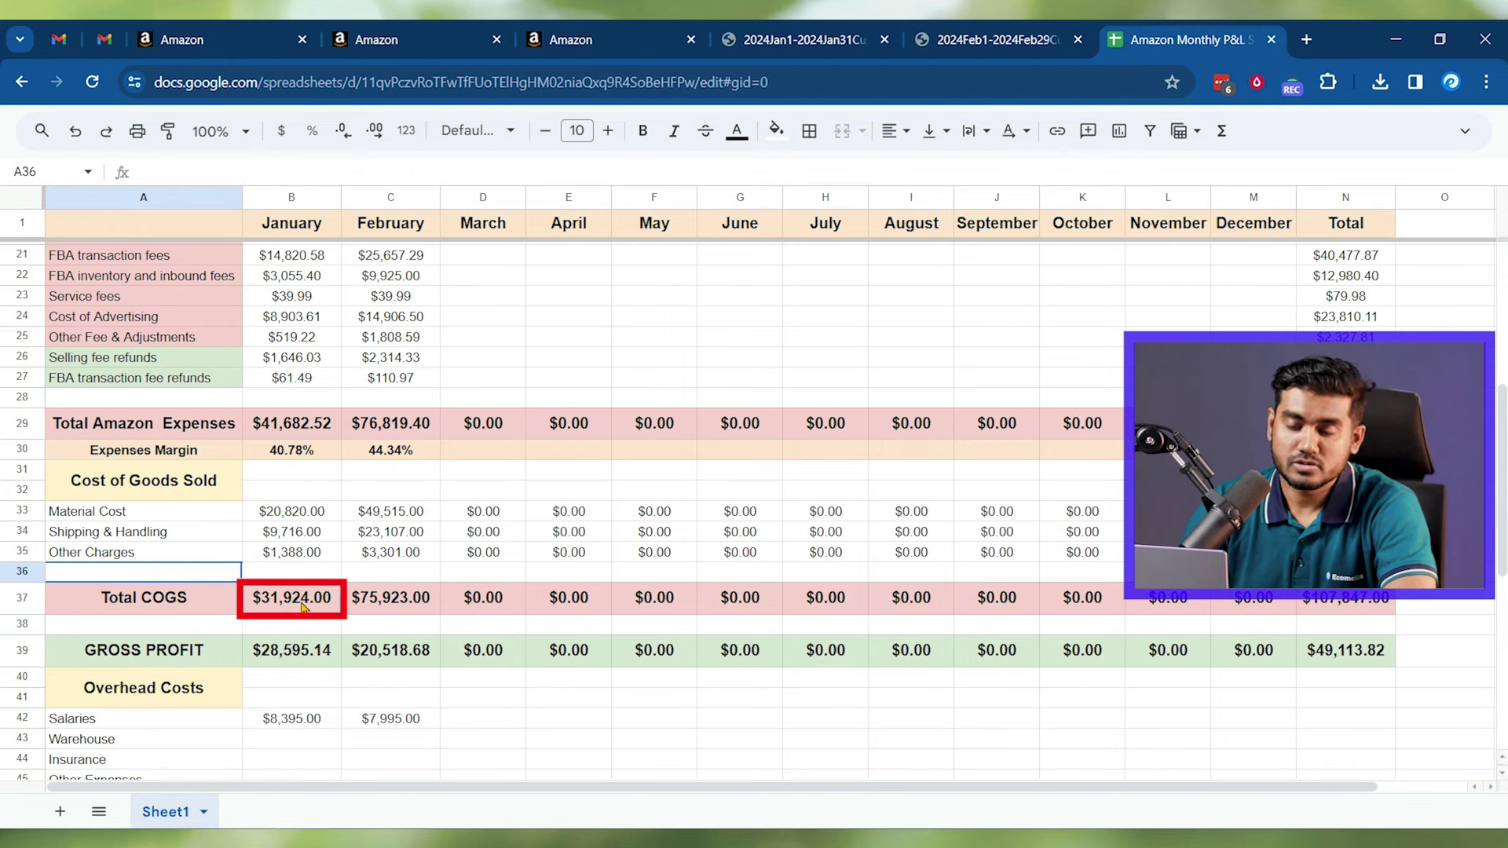
{"action": "left_click", "coordinate": [305, 607]}
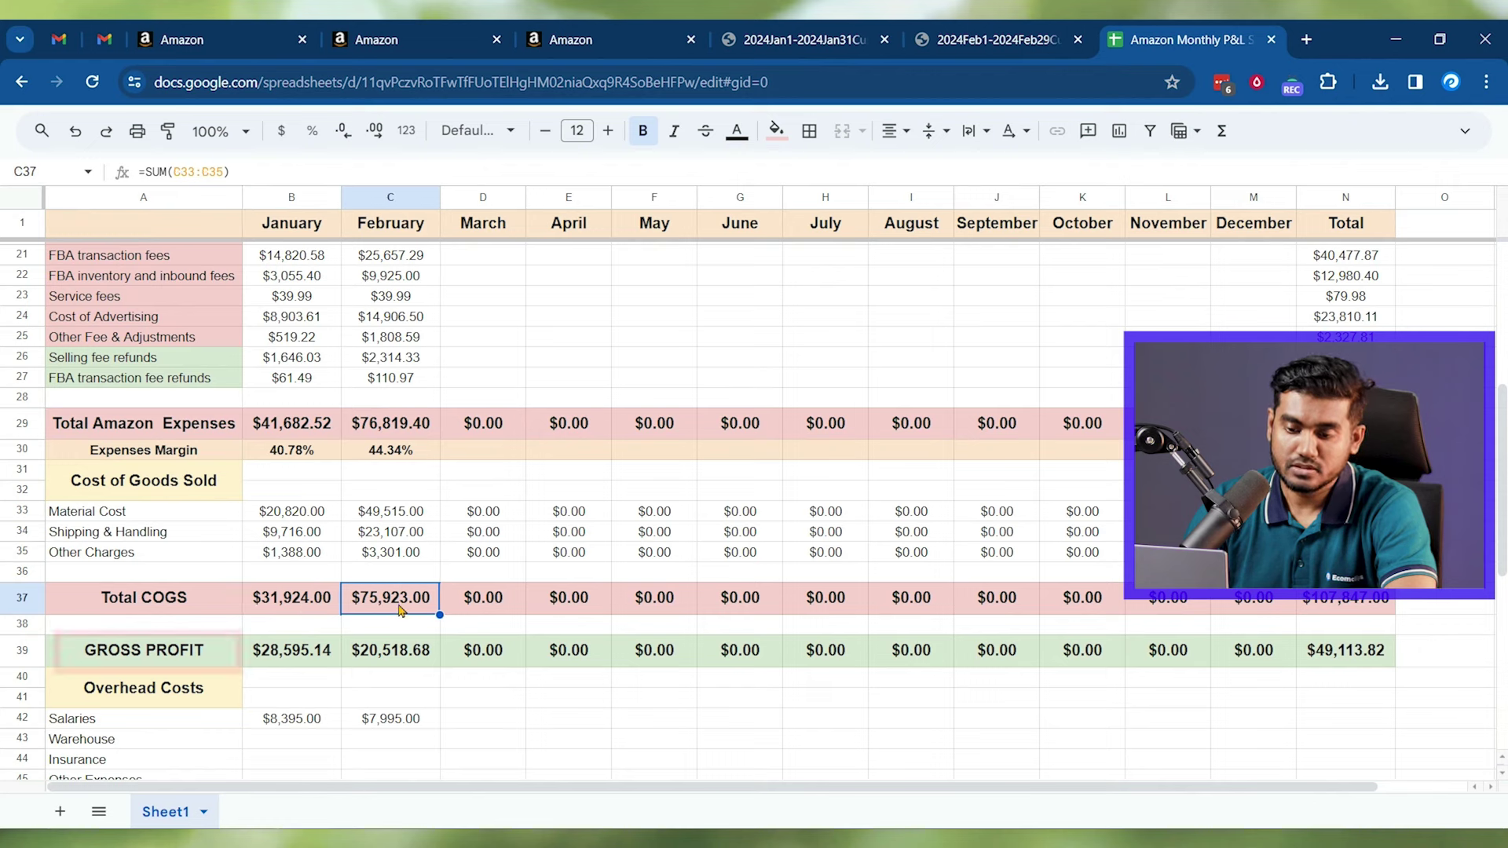
{"action": "left_click_drag", "start_coordinate": [168, 650], "coordinate": [606, 660]}
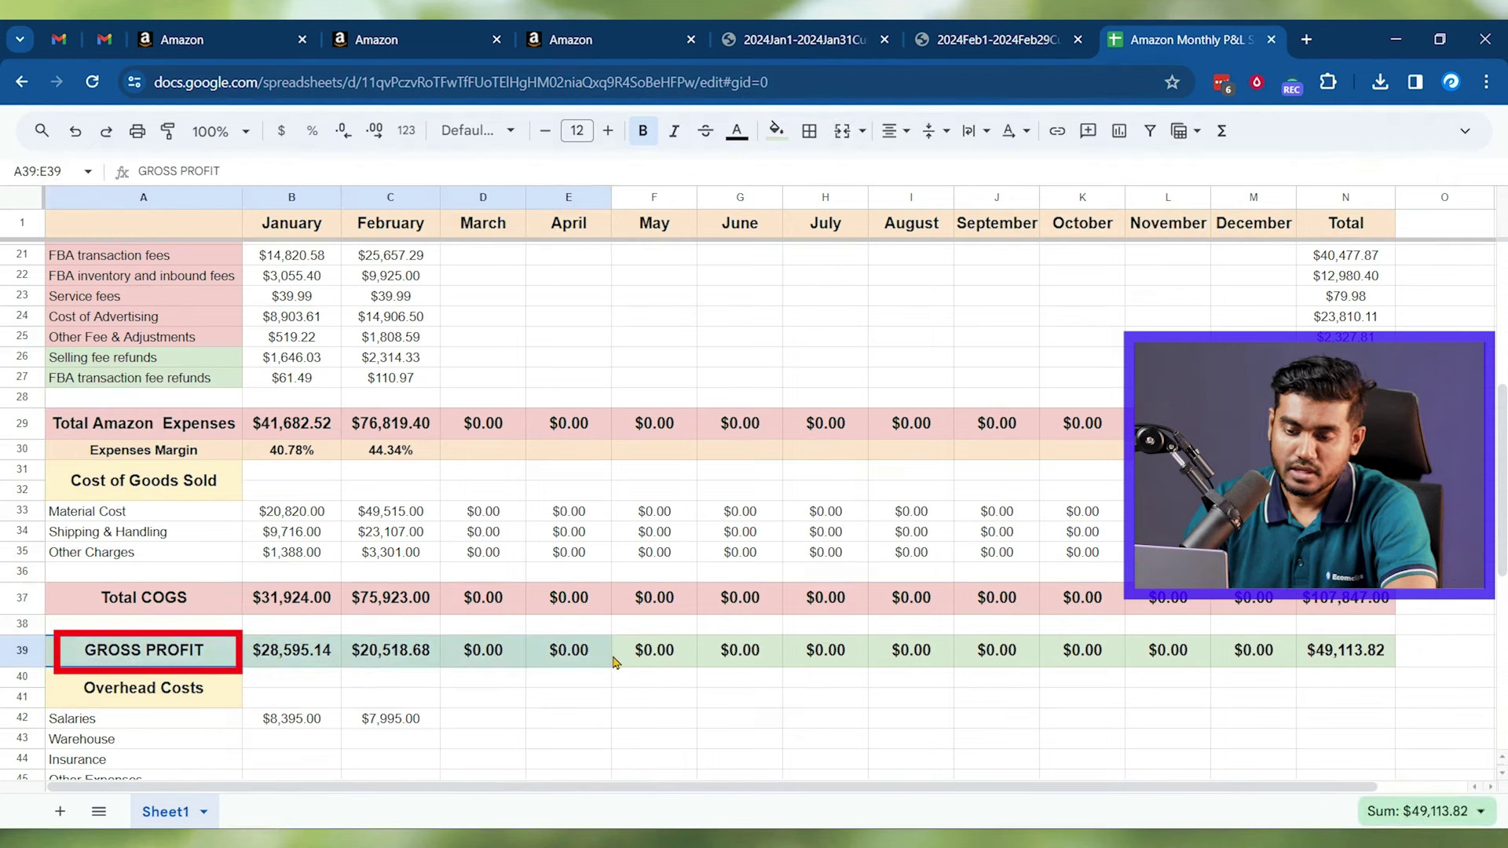
{"action": "left_click", "coordinate": [177, 660]}
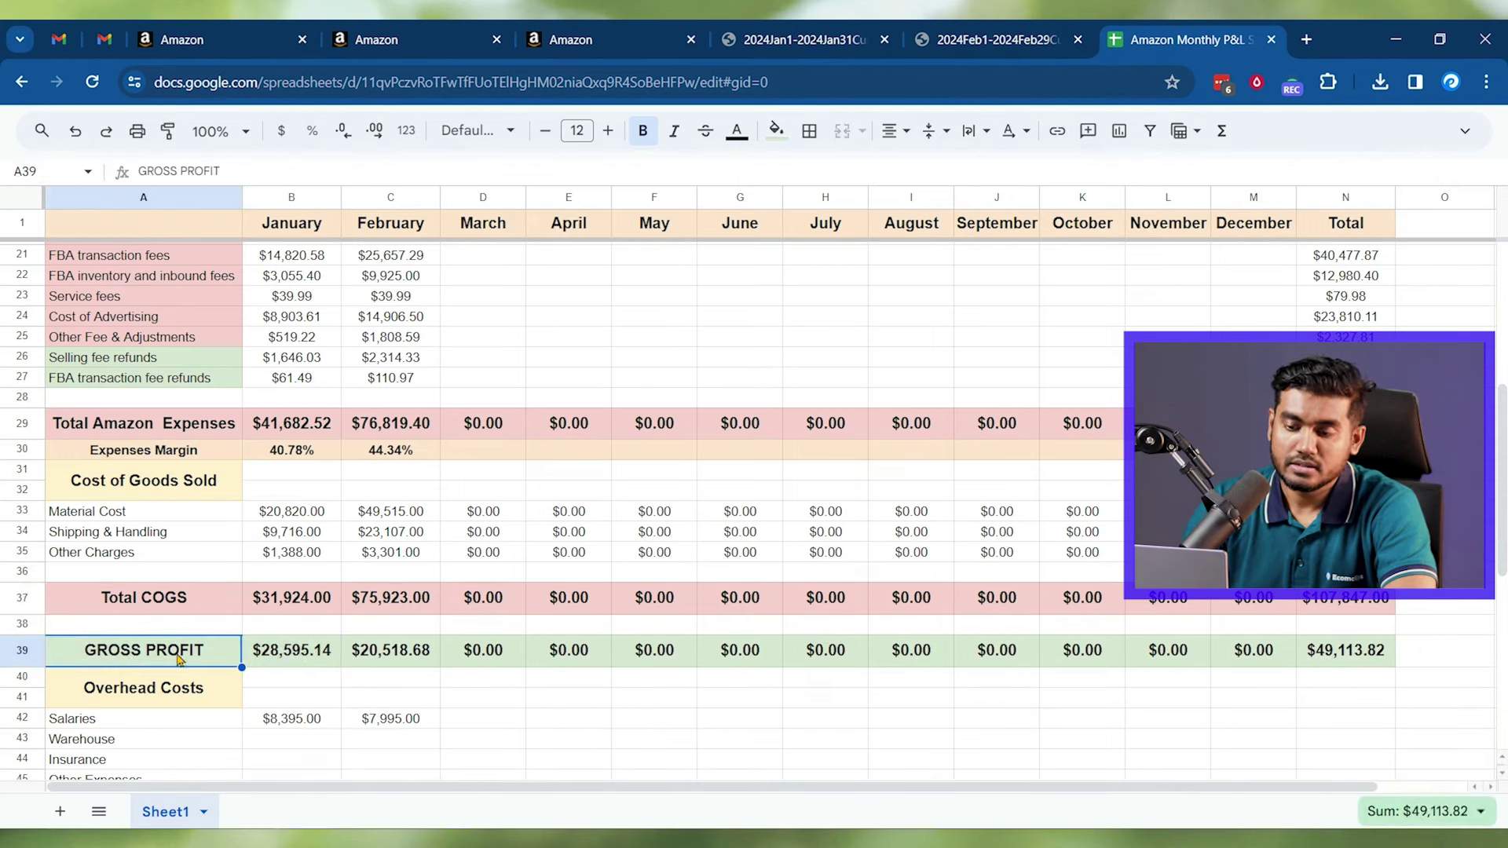
{"action": "left_click", "coordinate": [295, 658]}
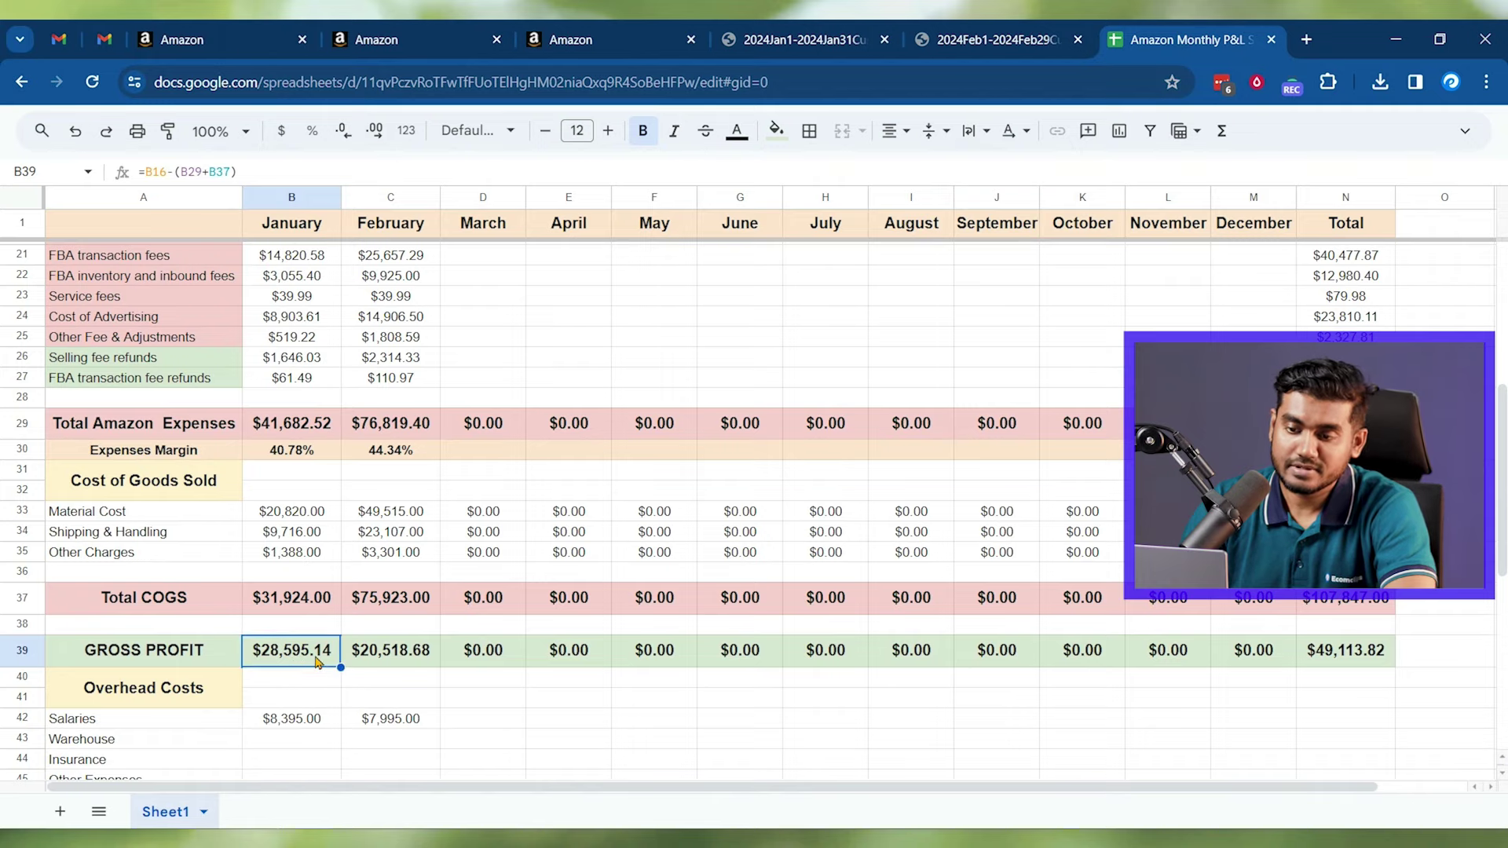
{"action": "scroll", "coordinate": [318, 662], "scroll_direction": "up", "scroll_amount": 5}
{"action": "left_click", "coordinate": [290, 450]}
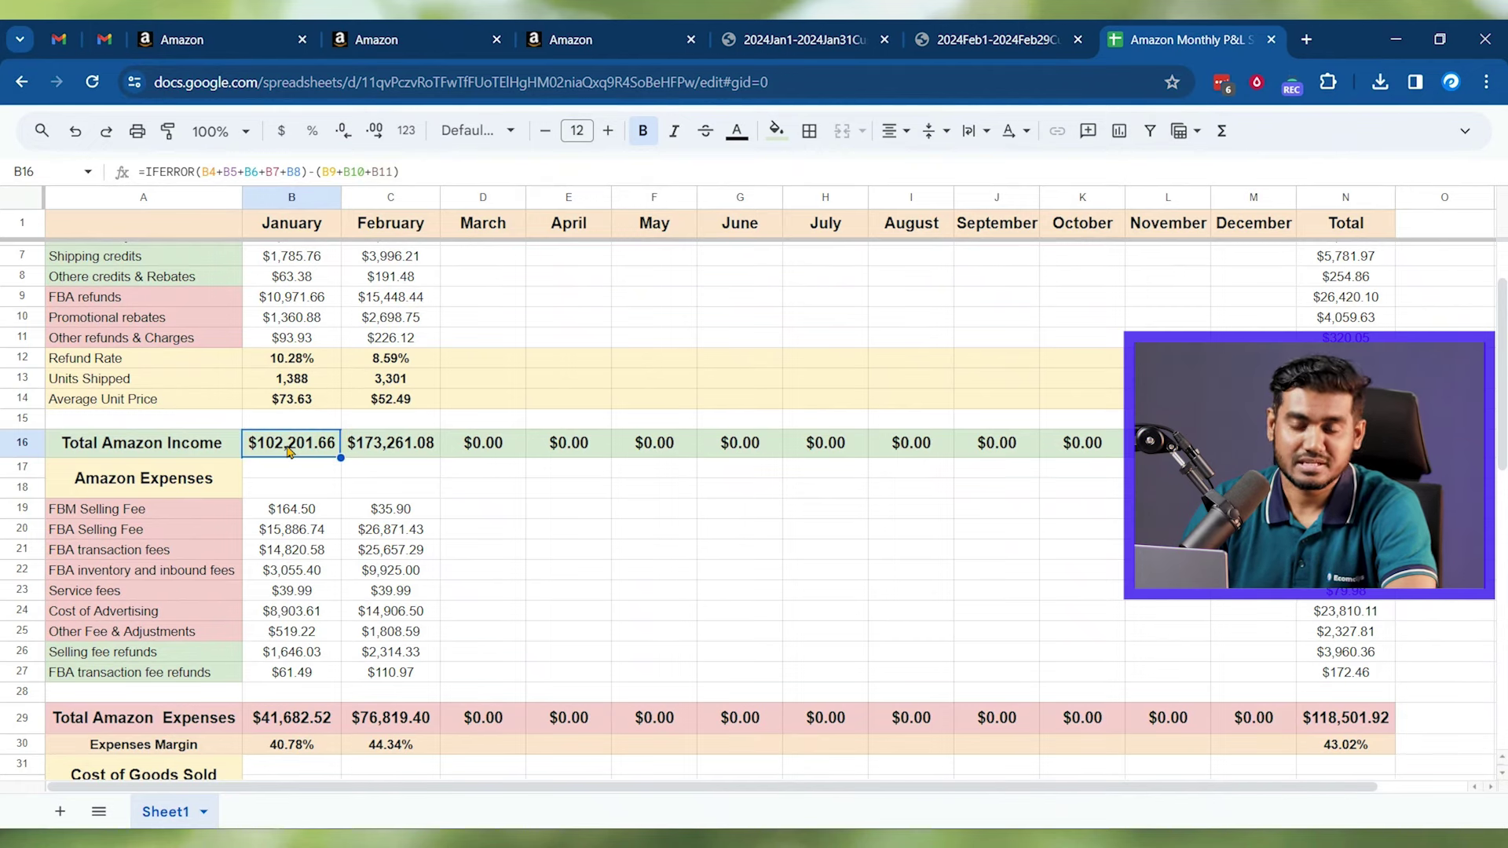
{"action": "scroll", "coordinate": [287, 455], "scroll_direction": "down", "scroll_amount": 10}
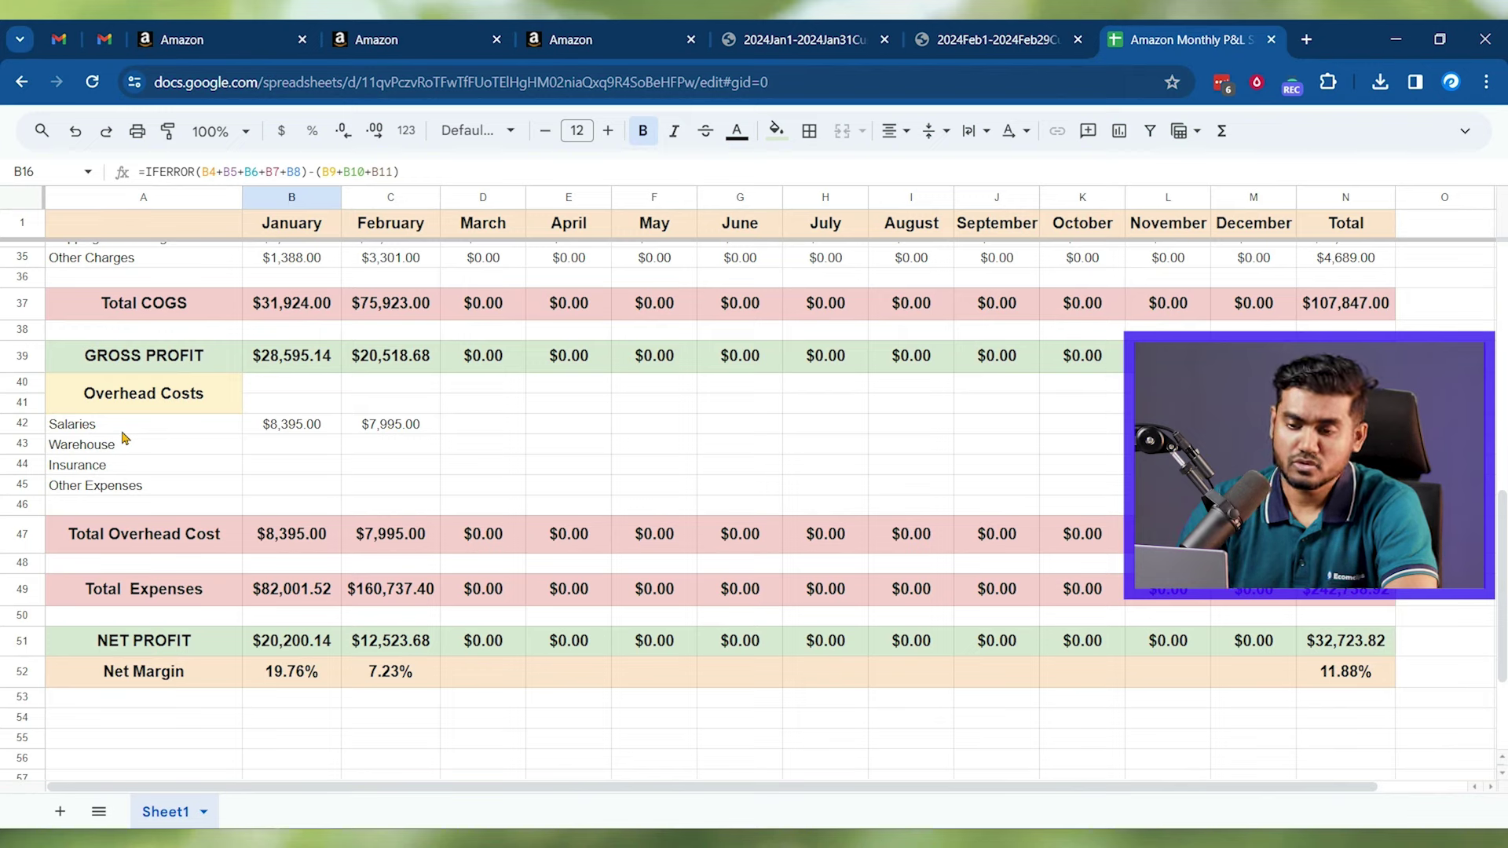
{"action": "left_click_drag", "start_coordinate": [123, 434], "coordinate": [401, 432]}
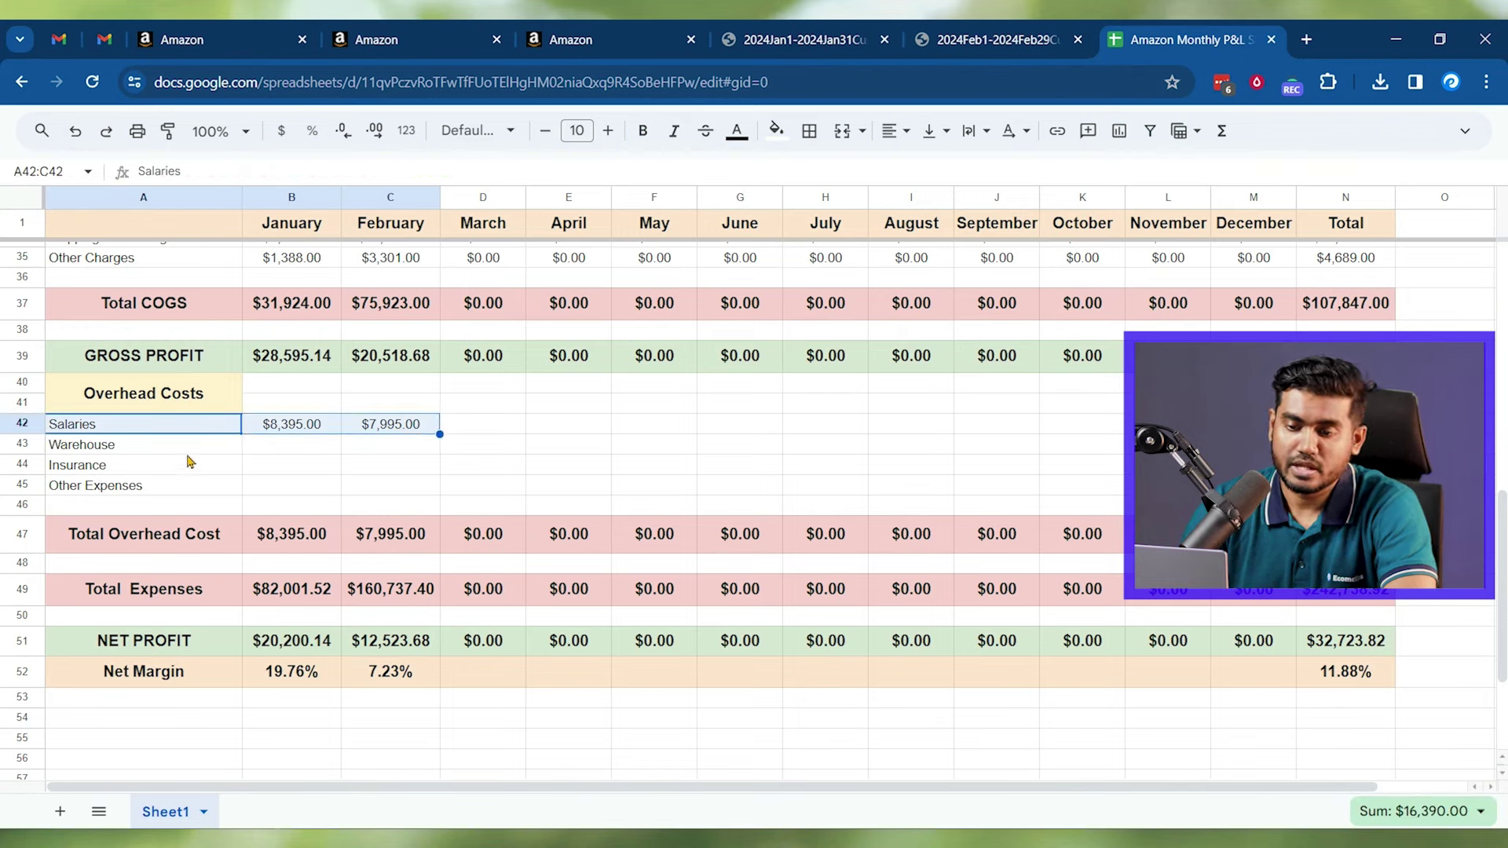
{"action": "left_click_drag", "start_coordinate": [134, 445], "coordinate": [442, 451]}
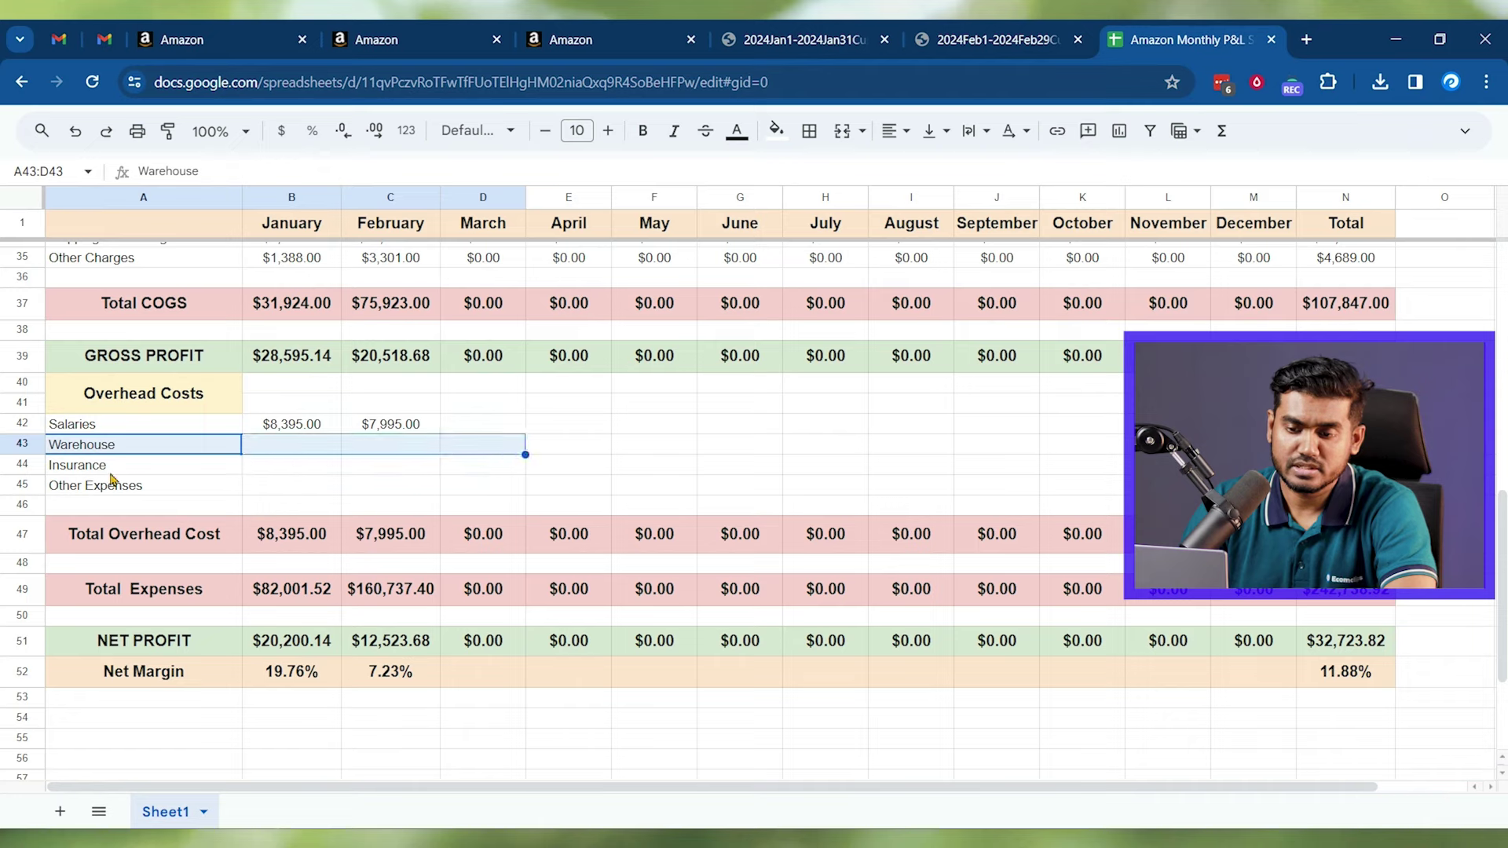
{"action": "left_click_drag", "start_coordinate": [154, 472], "coordinate": [361, 472]}
{"action": "left_click", "coordinate": [132, 486]}
{"action": "left_click_drag", "start_coordinate": [133, 486], "coordinate": [296, 488]}
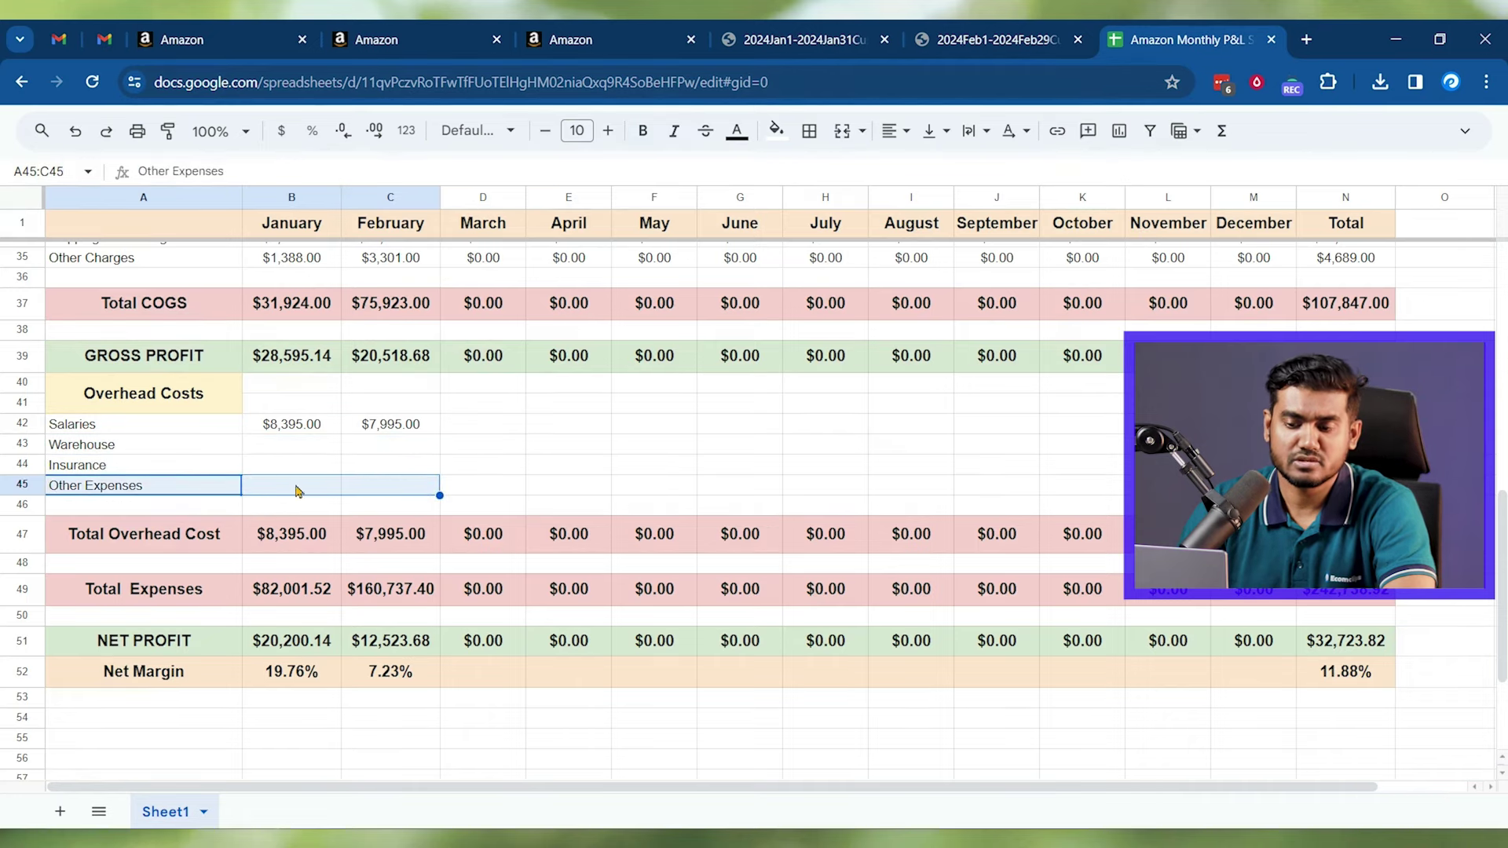
{"action": "left_click", "coordinate": [284, 465]}
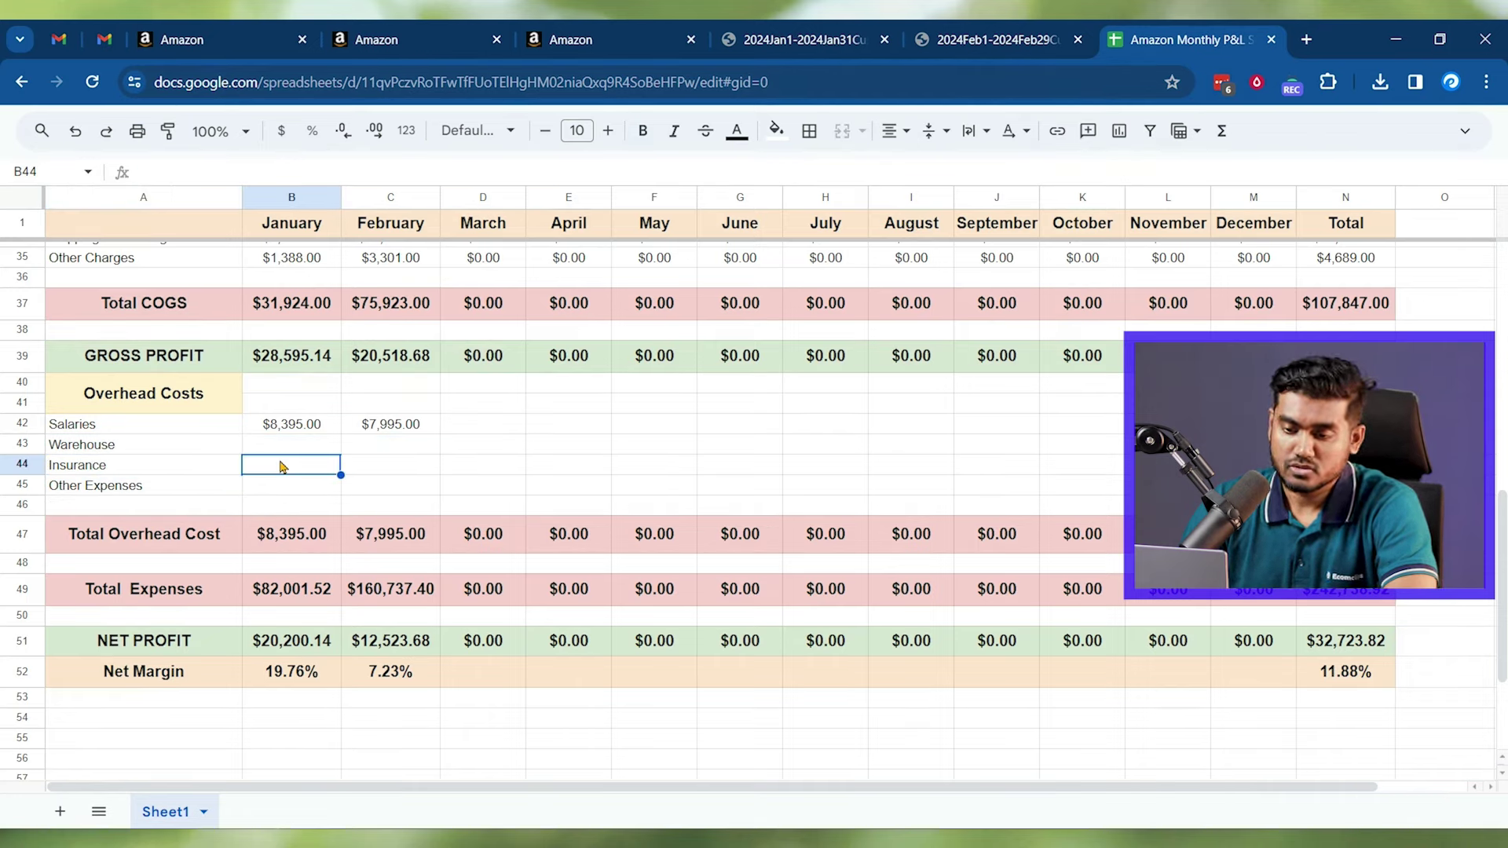
{"action": "left_click", "coordinate": [284, 547]}
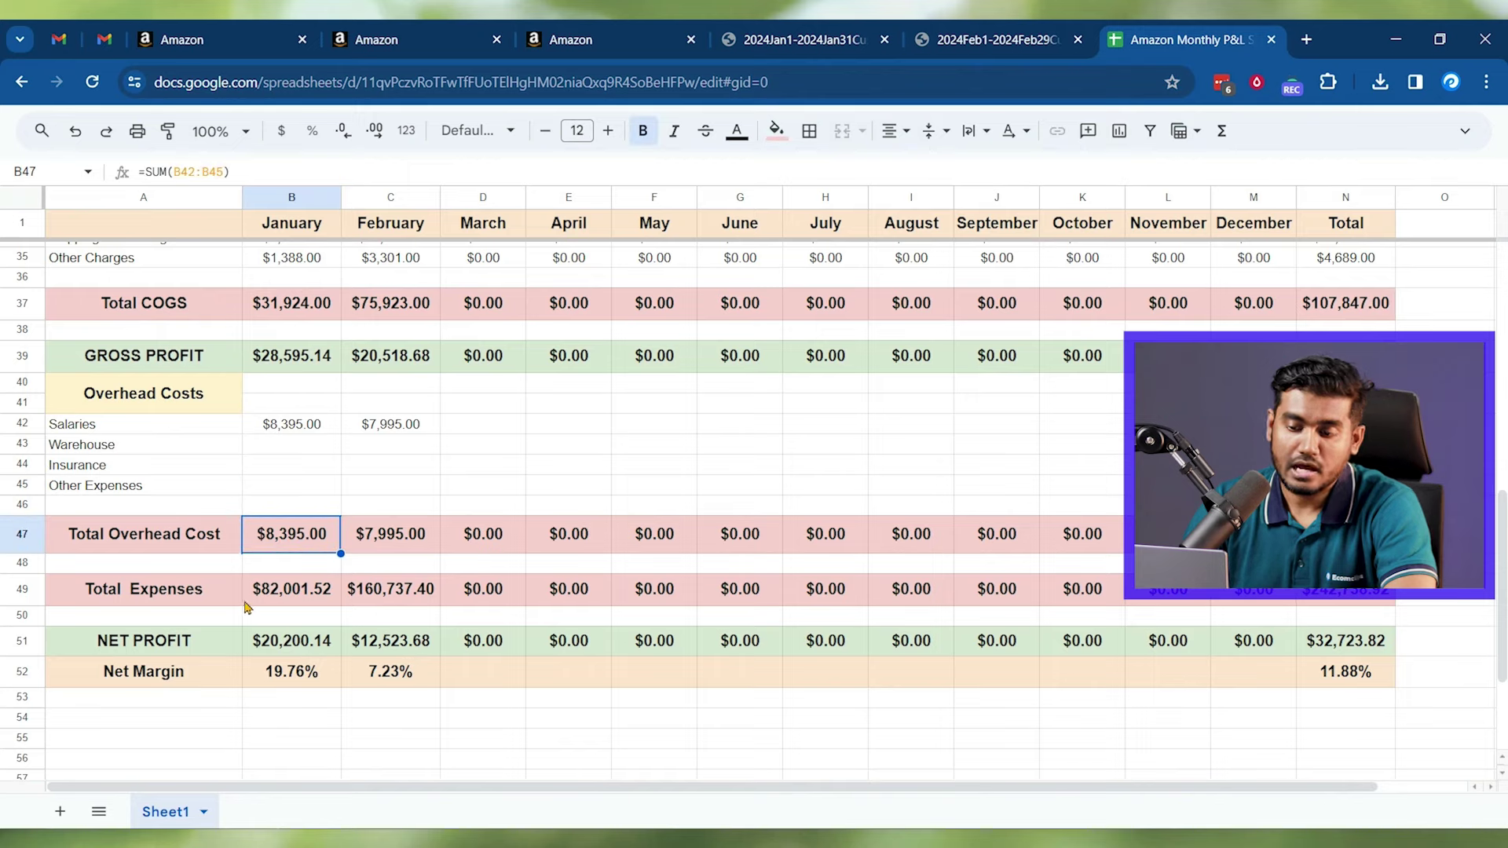
{"action": "left_click", "coordinate": [171, 599]}
{"action": "left_click", "coordinate": [291, 599]}
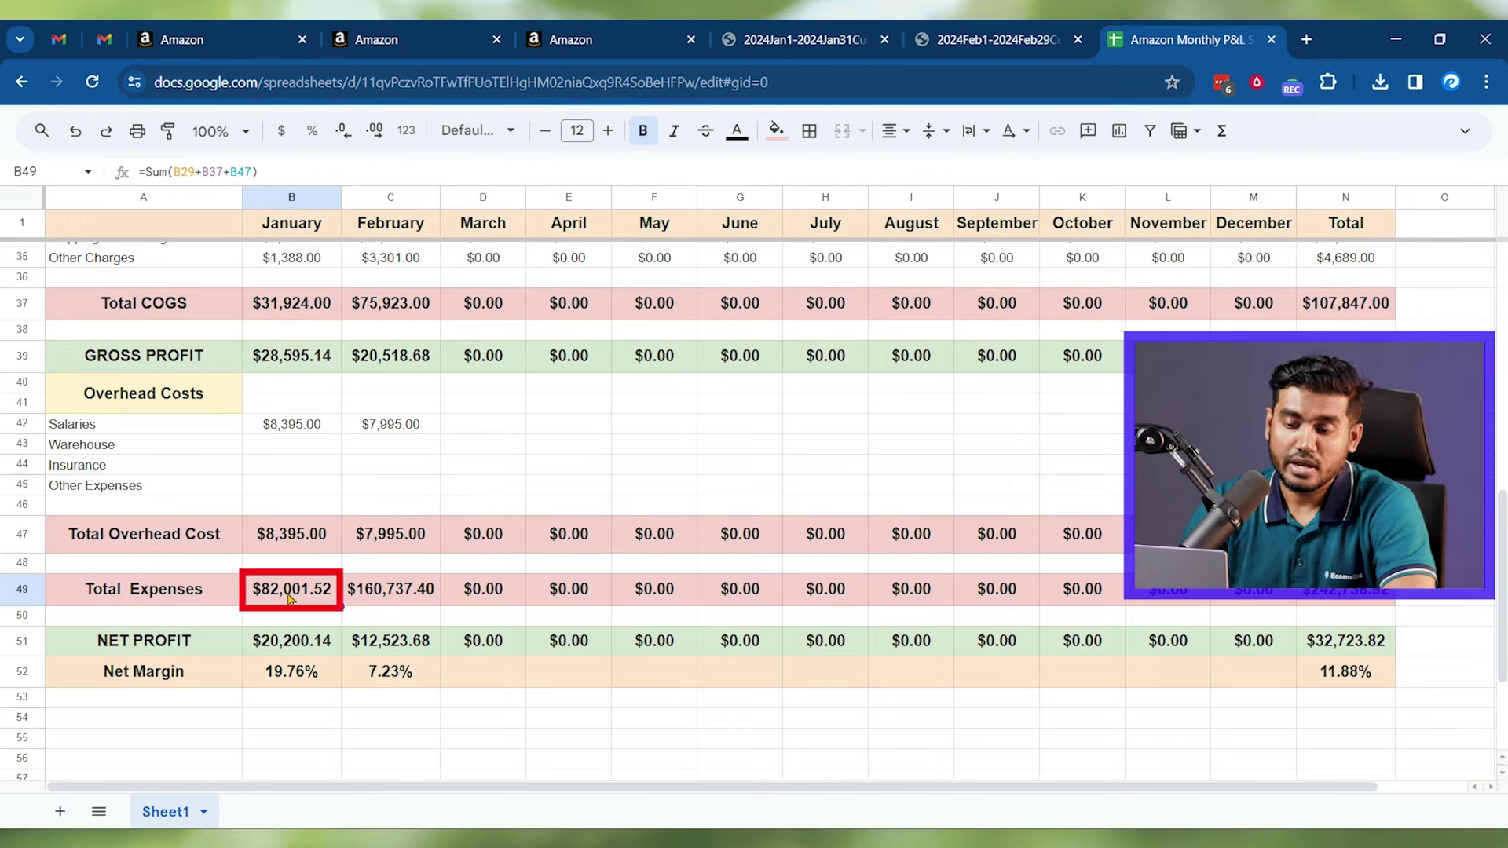
{"action": "left_click", "coordinate": [182, 603]}
{"action": "left_click", "coordinate": [306, 593]}
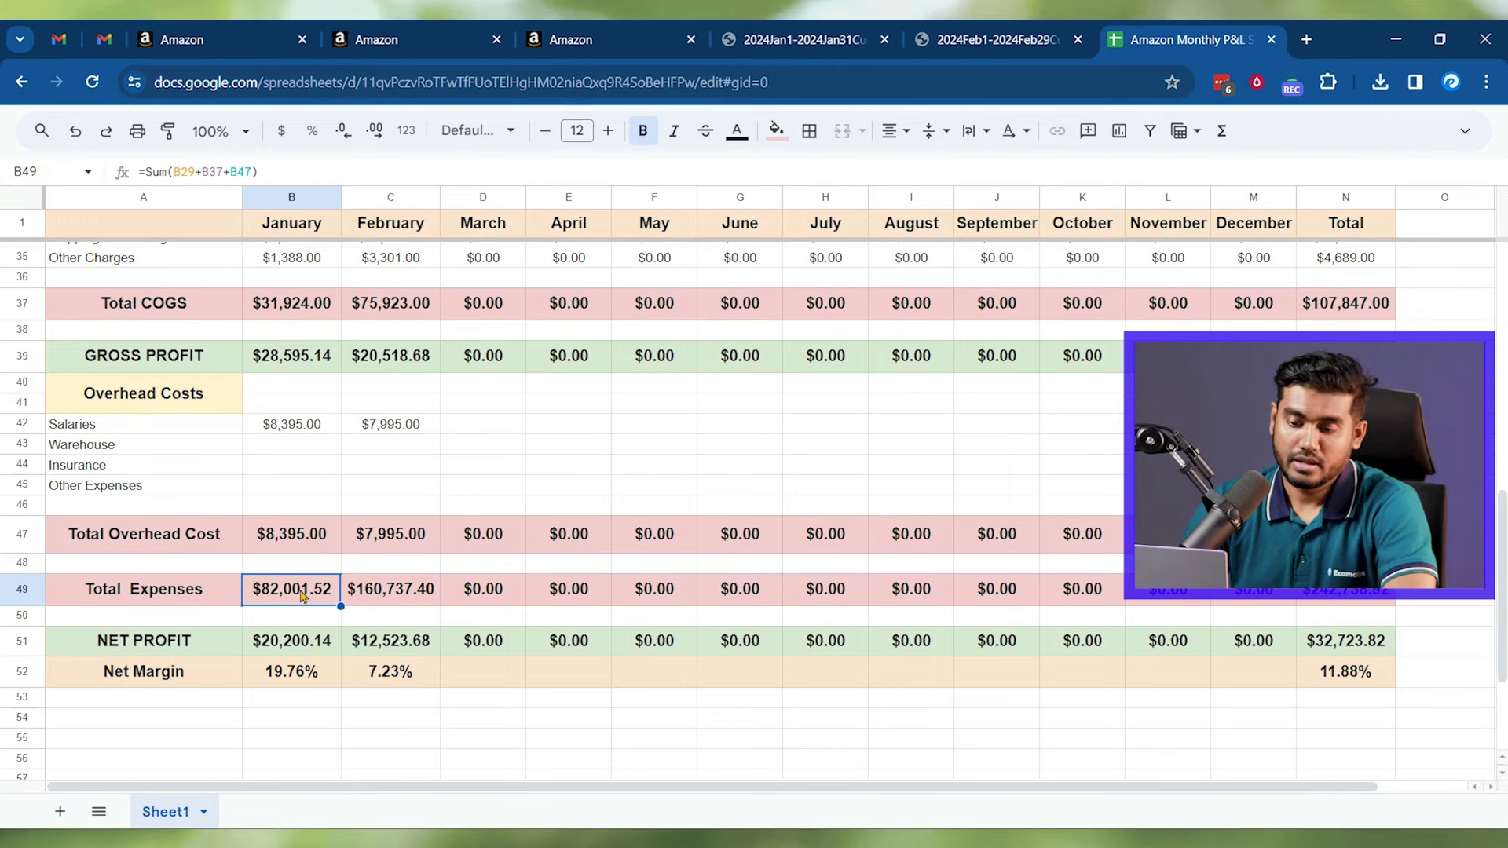
{"action": "left_click", "coordinate": [293, 649]}
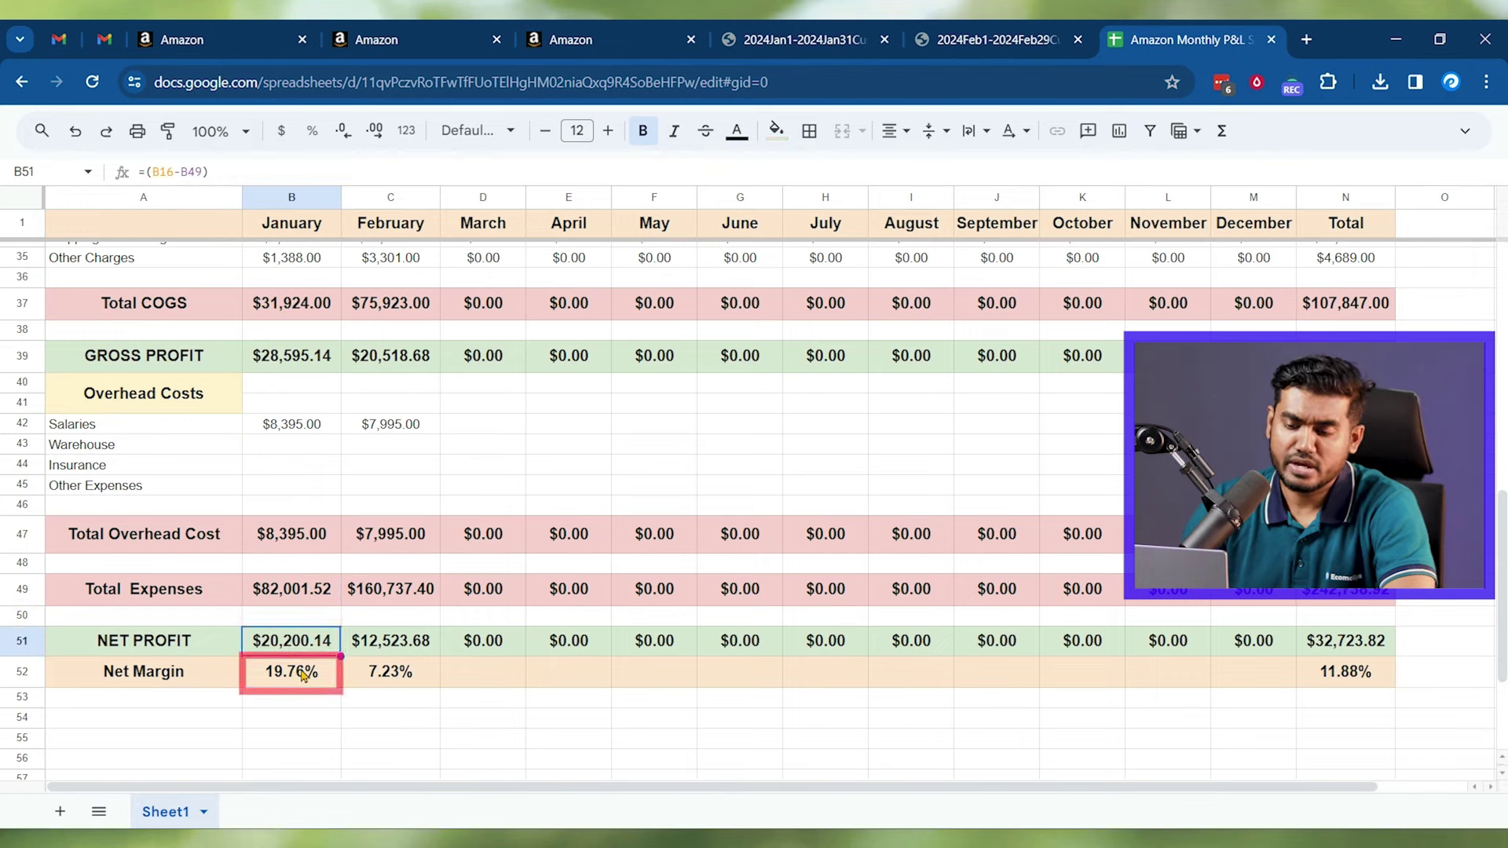
{"action": "left_click", "coordinate": [298, 677]}
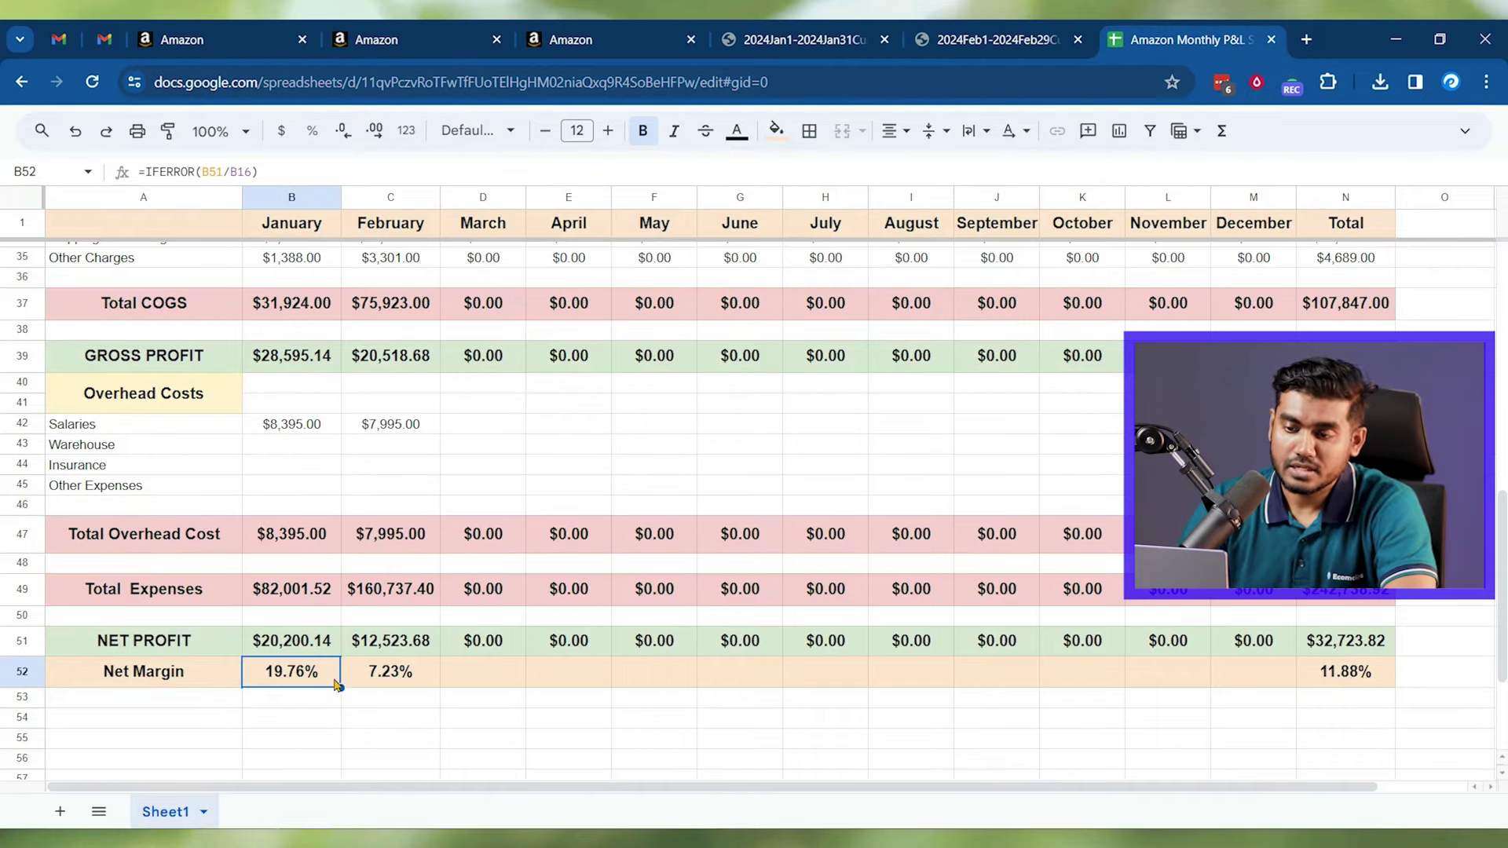
{"action": "scroll", "coordinate": [393, 638], "scroll_direction": "up", "scroll_amount": 10}
{"action": "left_click", "coordinate": [396, 358]}
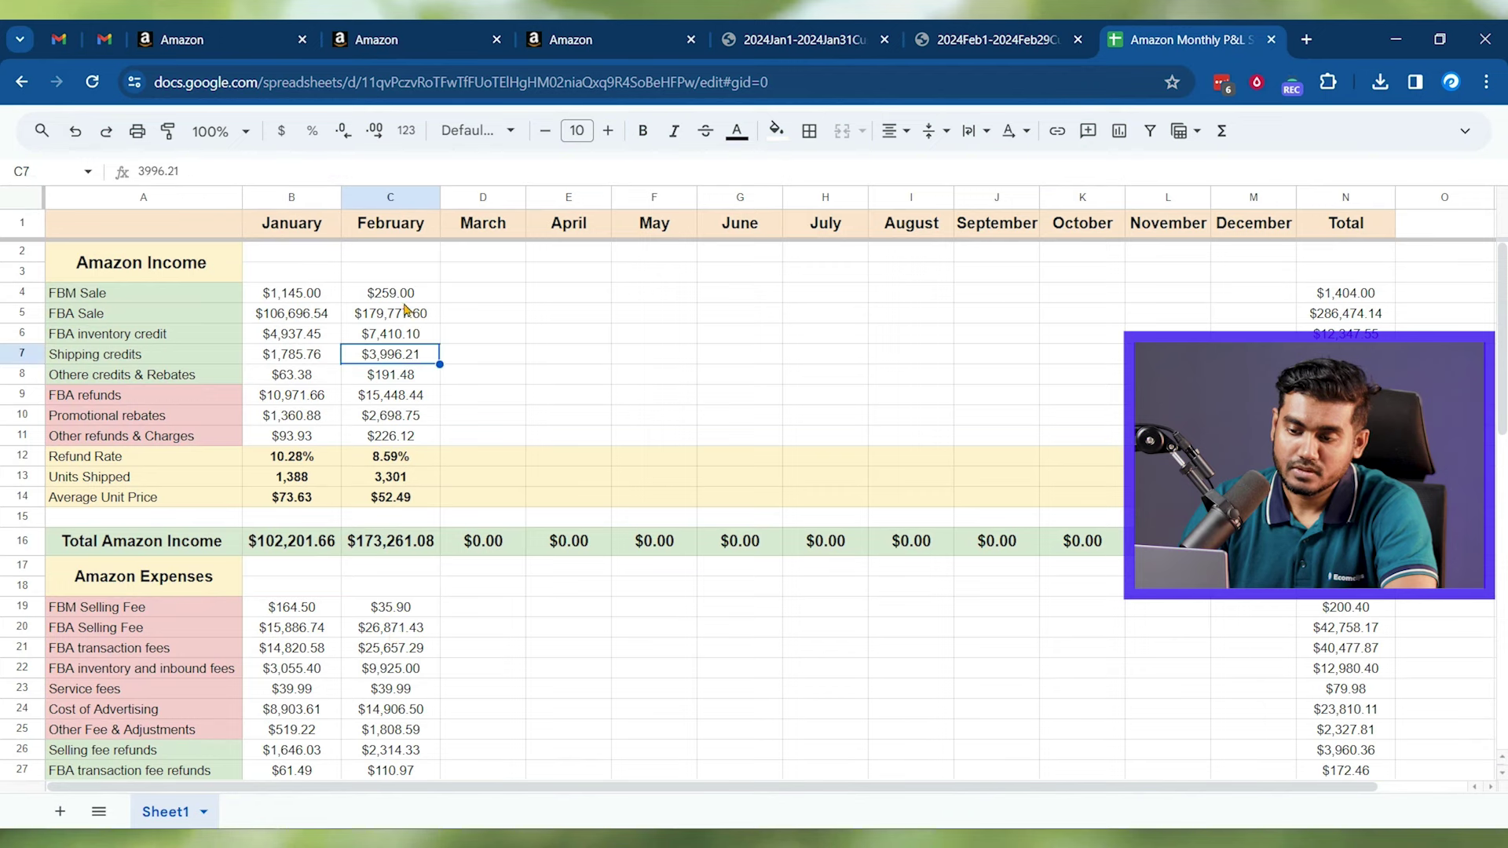
{"action": "left_click_drag", "start_coordinate": [403, 297], "coordinate": [393, 416]}
{"action": "left_click", "coordinate": [385, 548]}
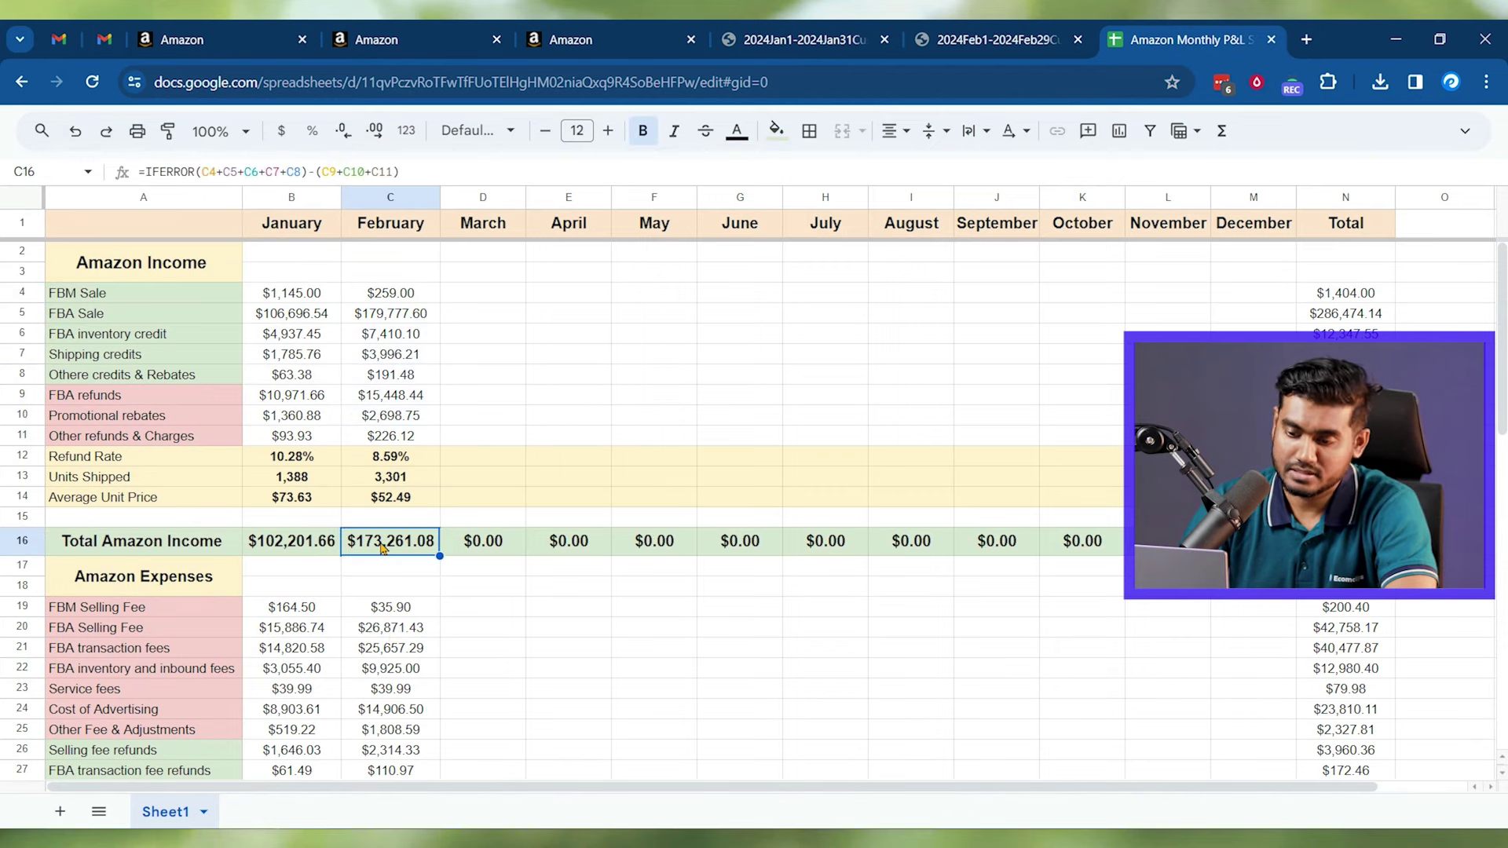
{"action": "scroll", "coordinate": [382, 547], "scroll_direction": "down", "scroll_amount": 10}
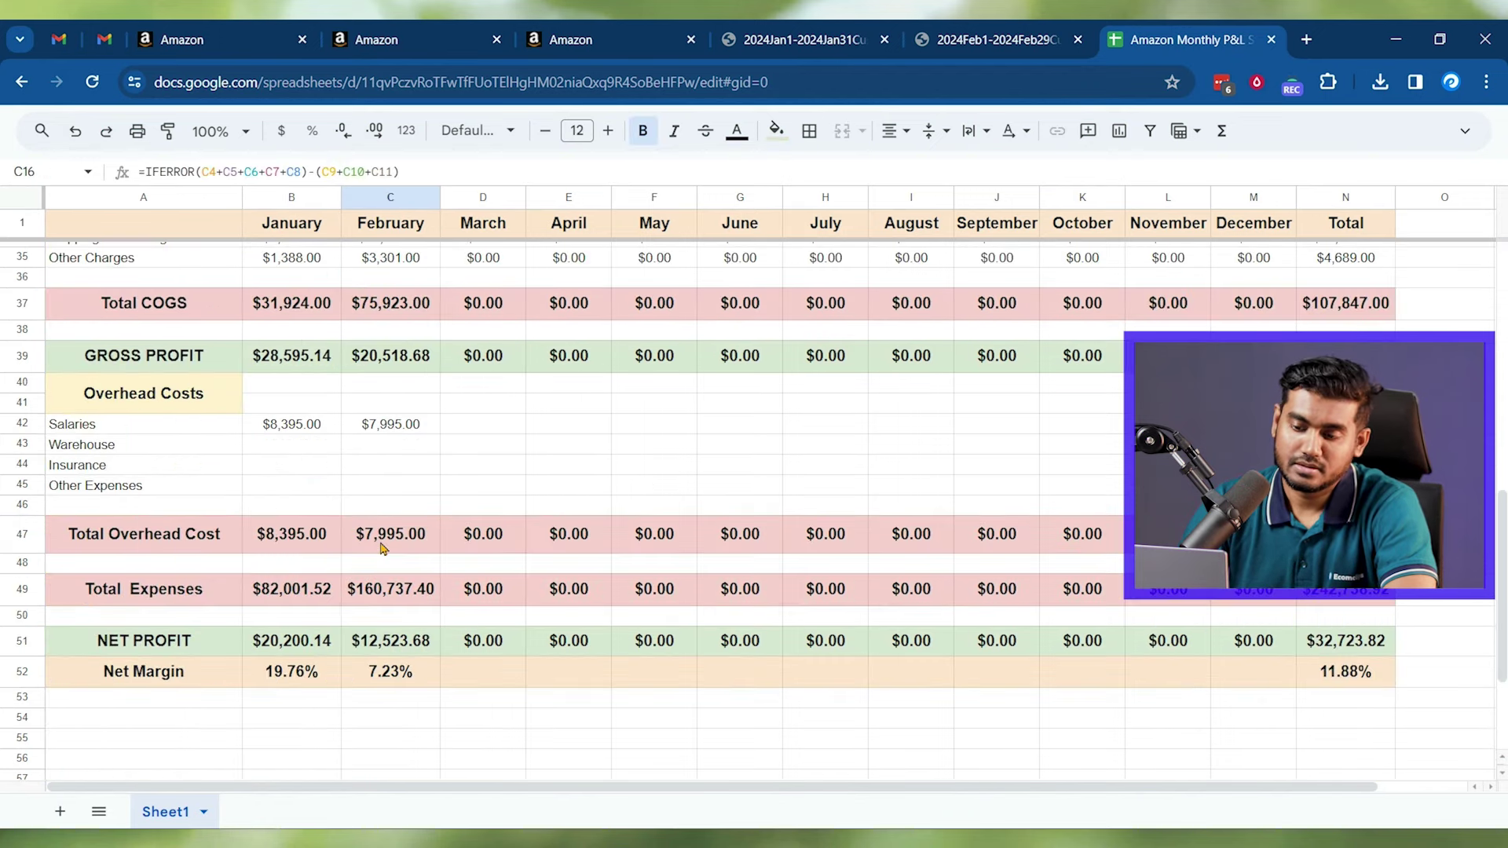
{"action": "left_click", "coordinate": [390, 647]}
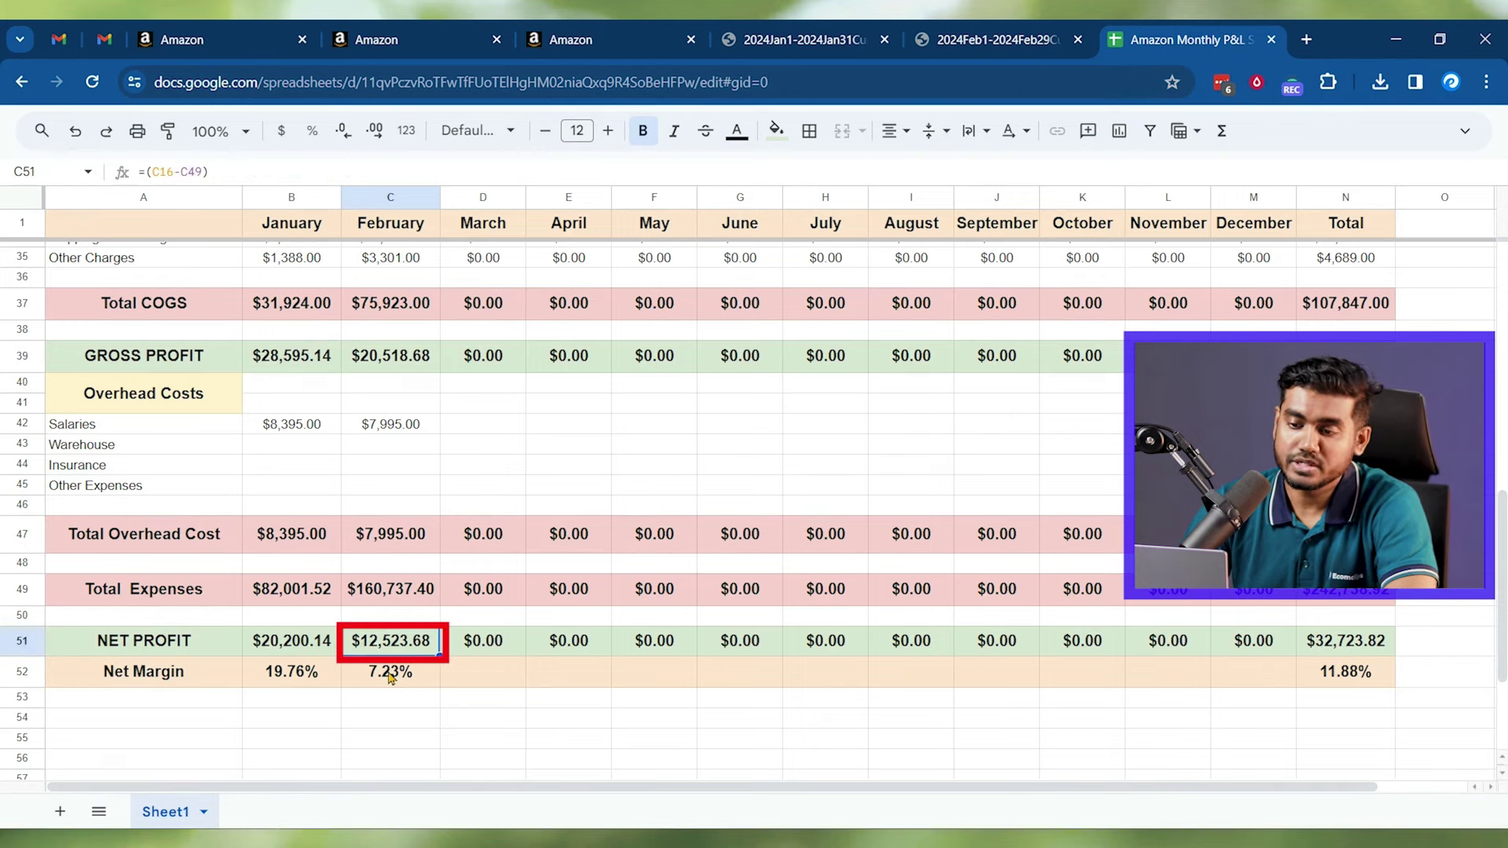
{"action": "scroll", "coordinate": [390, 676], "scroll_direction": "up", "scroll_amount": 10}
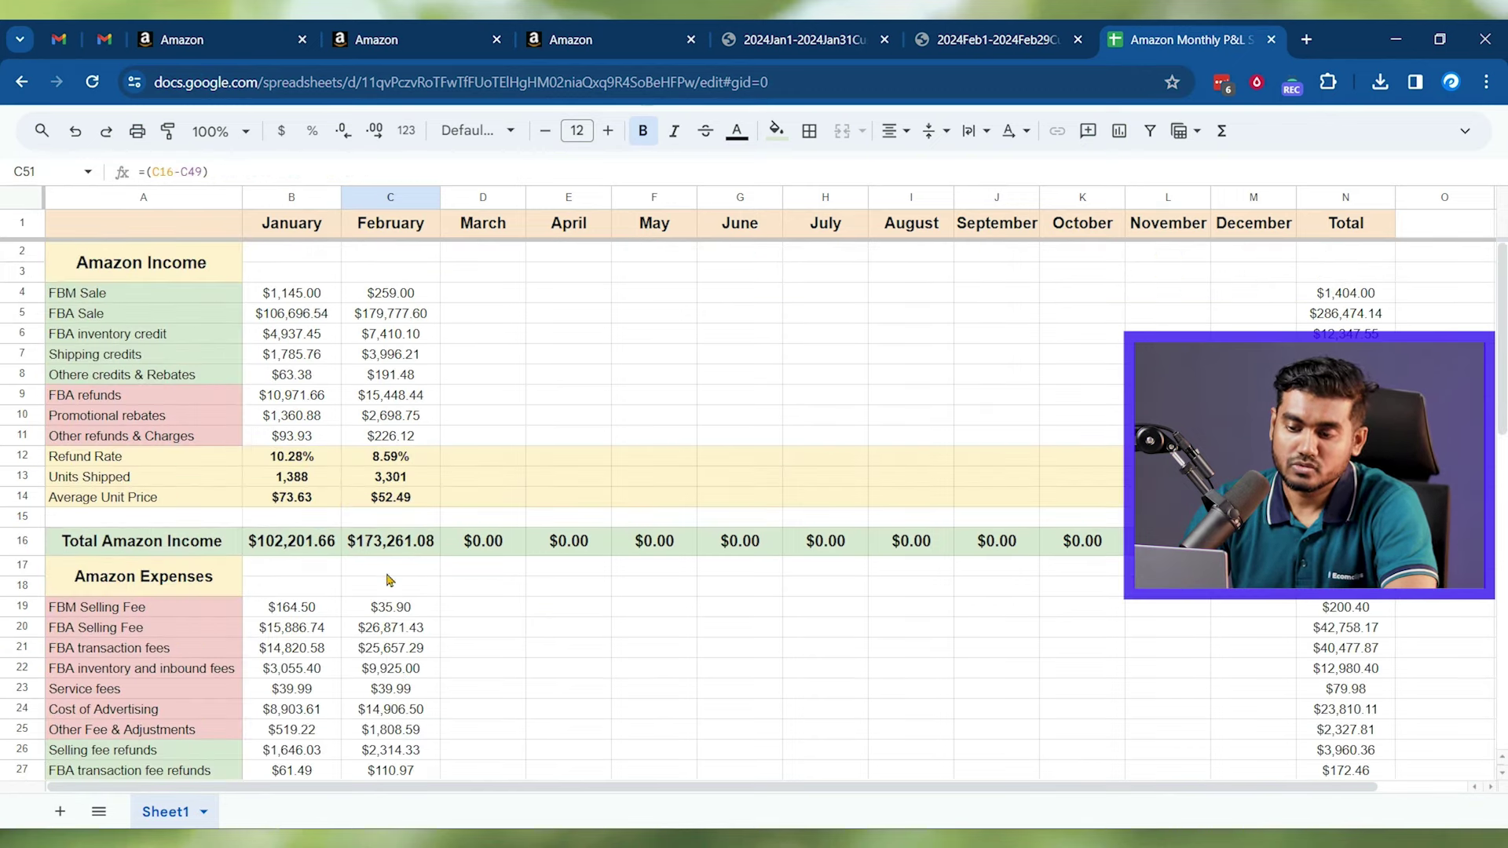
{"action": "left_click", "coordinate": [397, 503]}
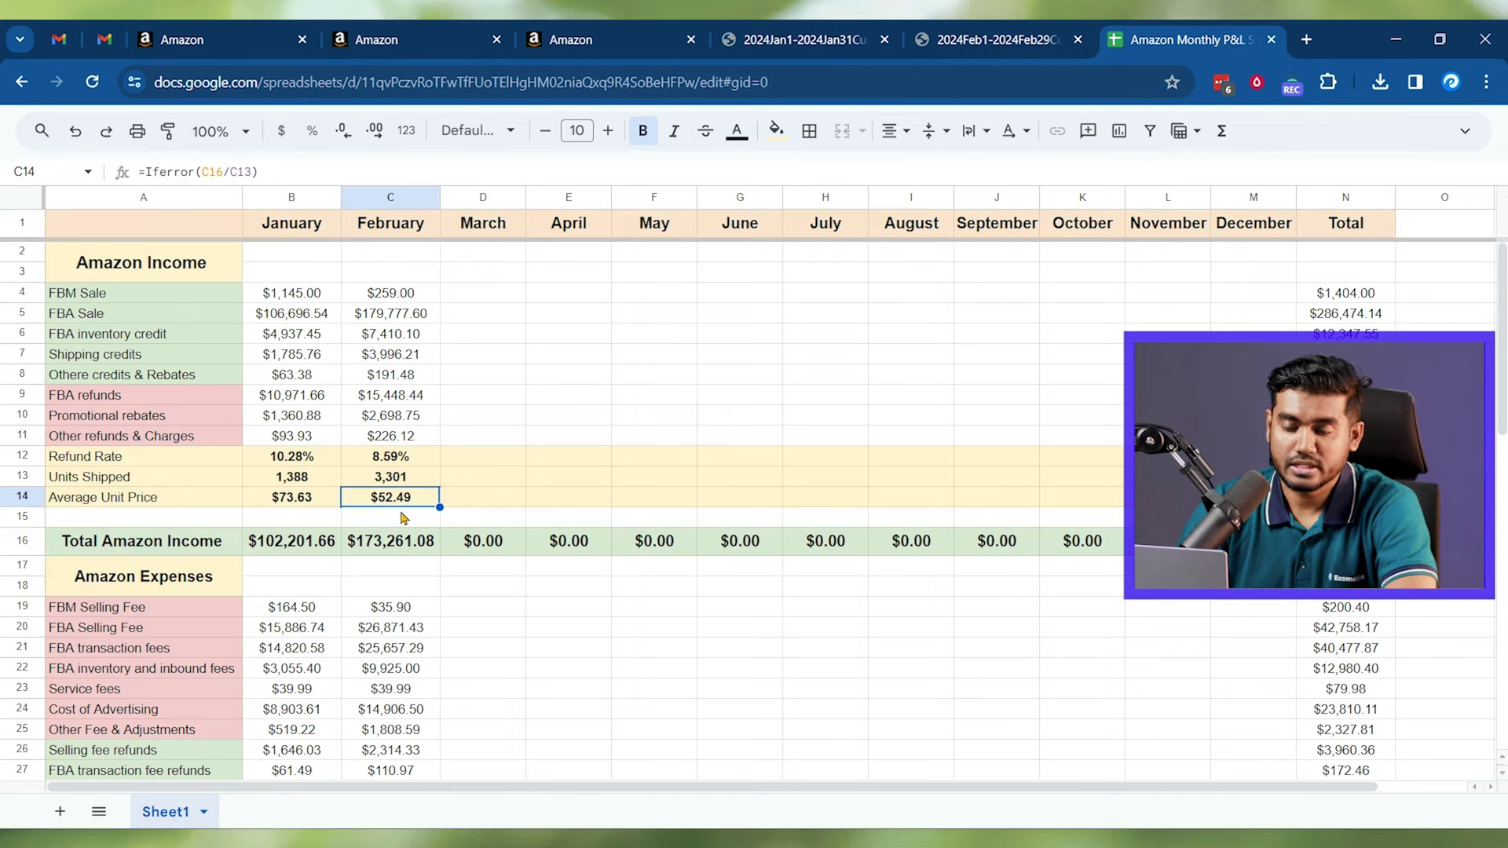
{"action": "scroll", "coordinate": [396, 534], "scroll_direction": "down", "scroll_amount": 12}
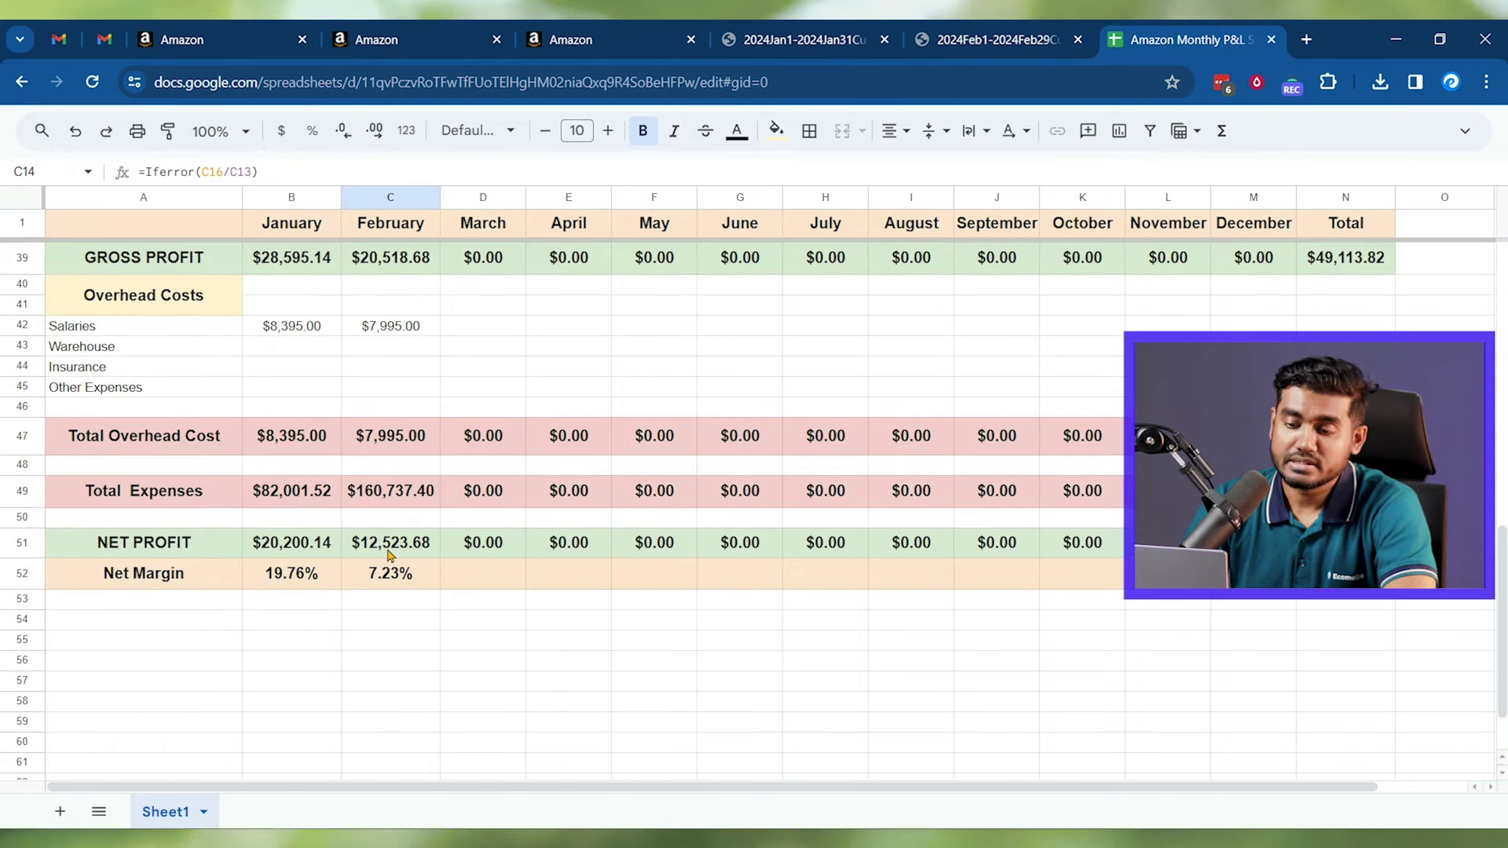
{"action": "left_click", "coordinate": [392, 550]}
{"action": "left_click", "coordinate": [400, 573]}
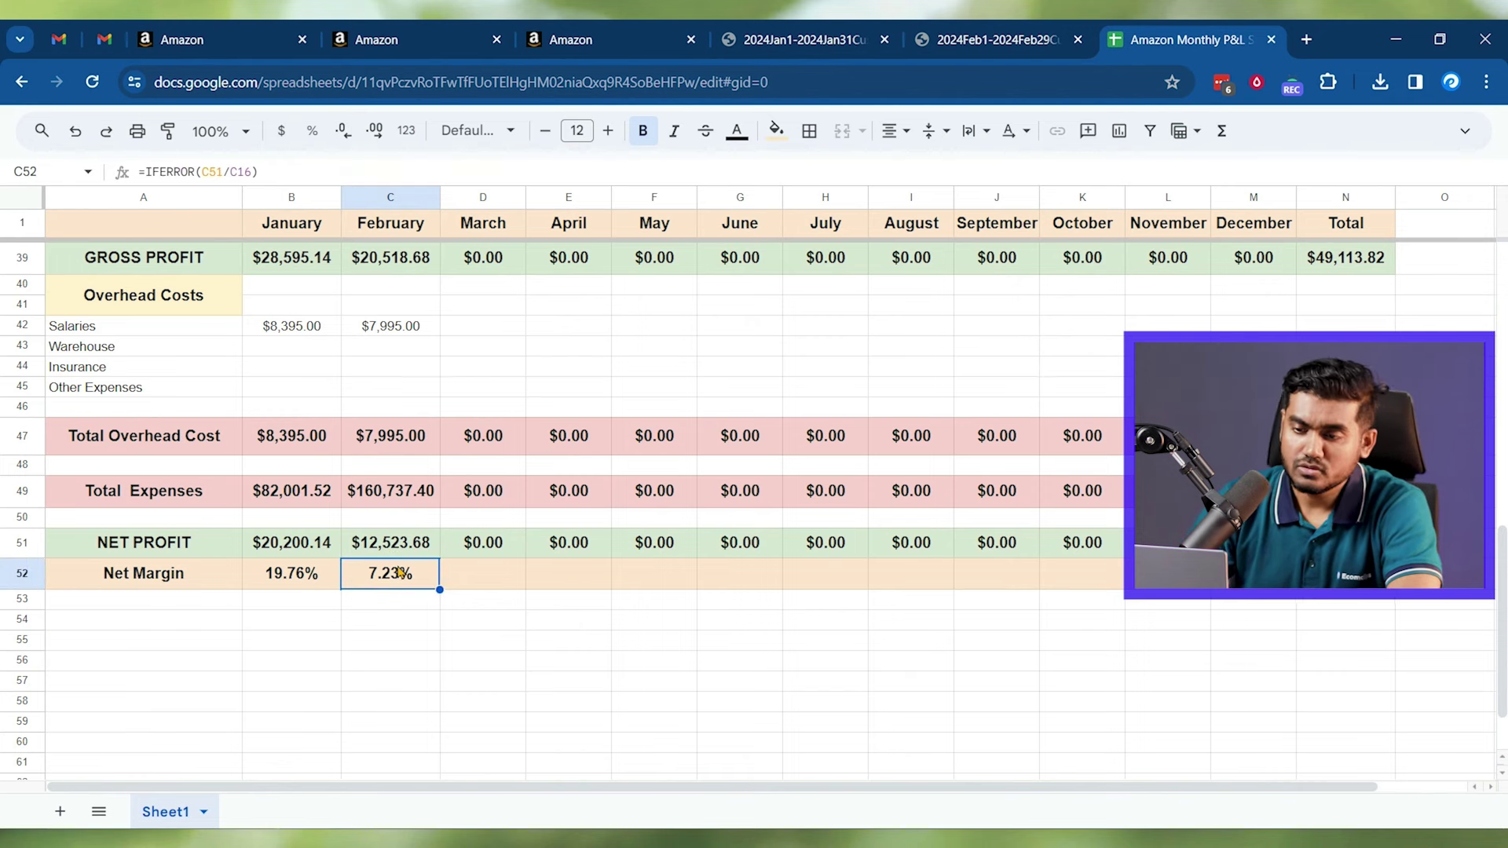
{"action": "scroll", "coordinate": [401, 573], "scroll_direction": "up", "scroll_amount": 6}
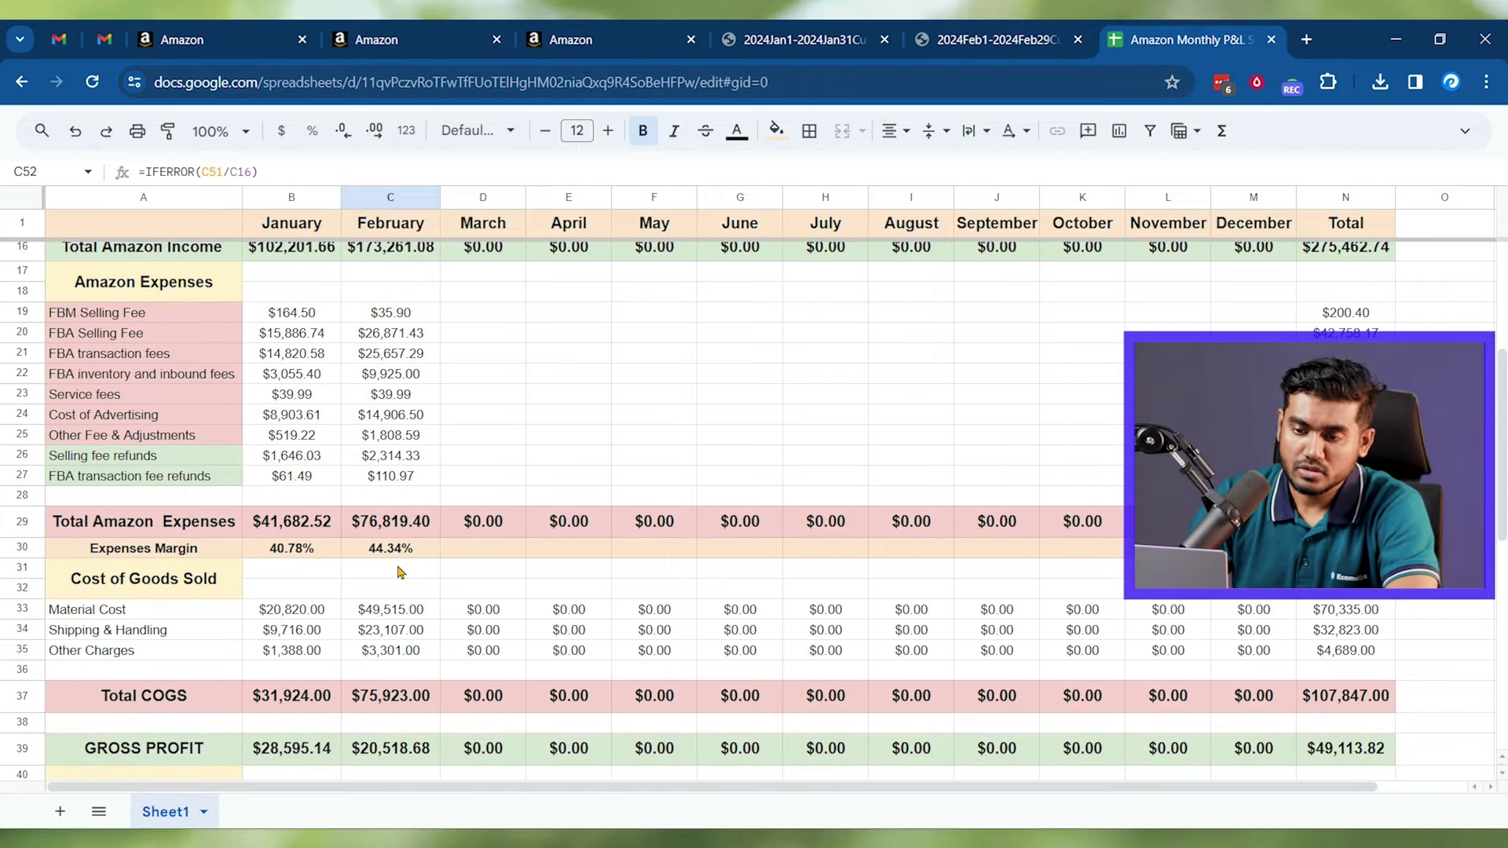
{"action": "scroll", "coordinate": [401, 573], "scroll_direction": "up", "scroll_amount": 5}
{"action": "scroll", "coordinate": [401, 573], "scroll_direction": "down", "scroll_amount": 5}
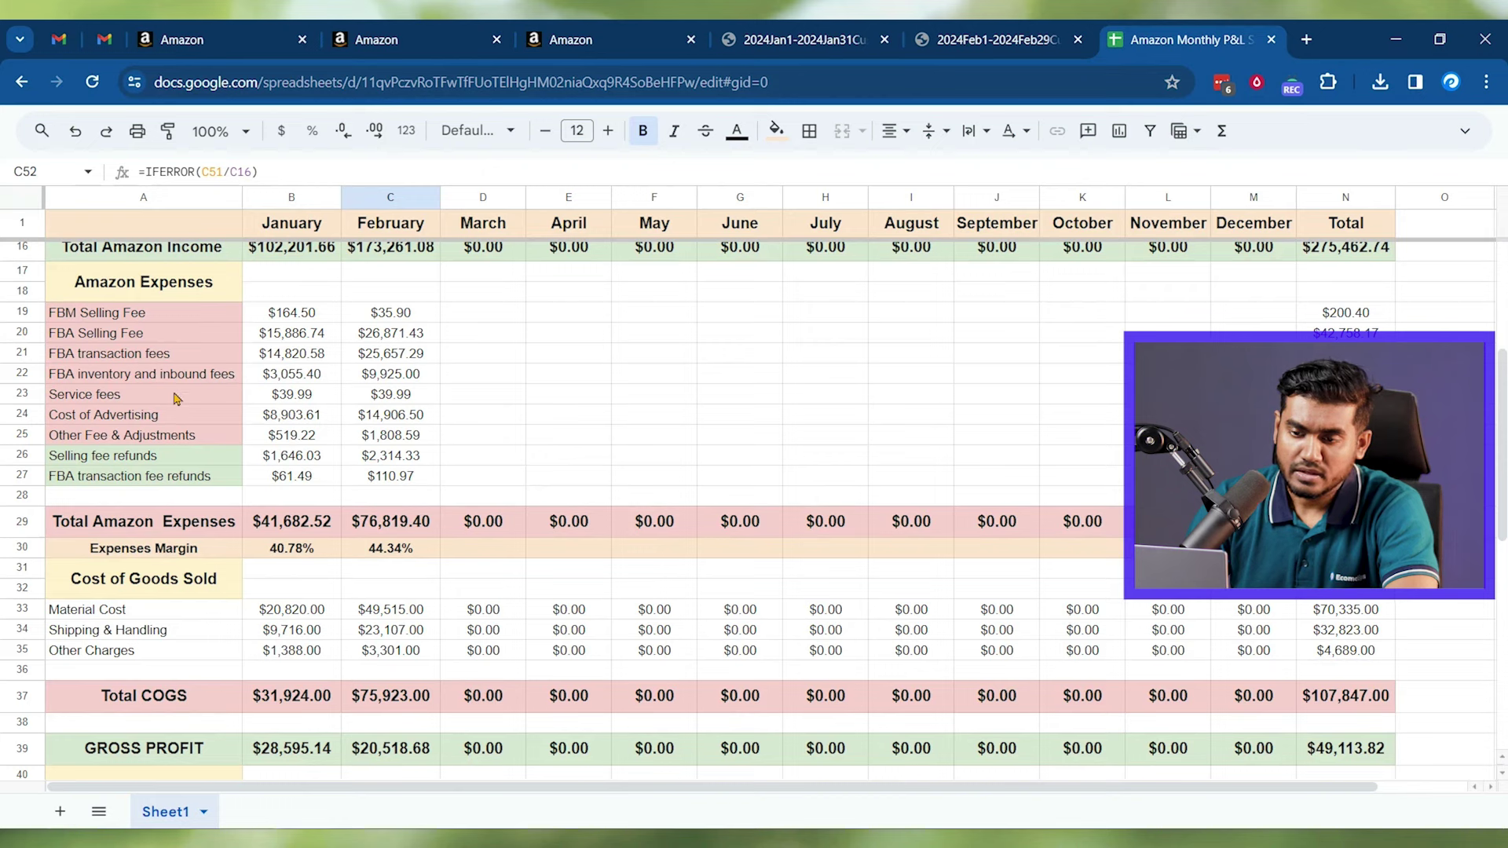
{"action": "left_click_drag", "start_coordinate": [132, 336], "coordinate": [395, 337]}
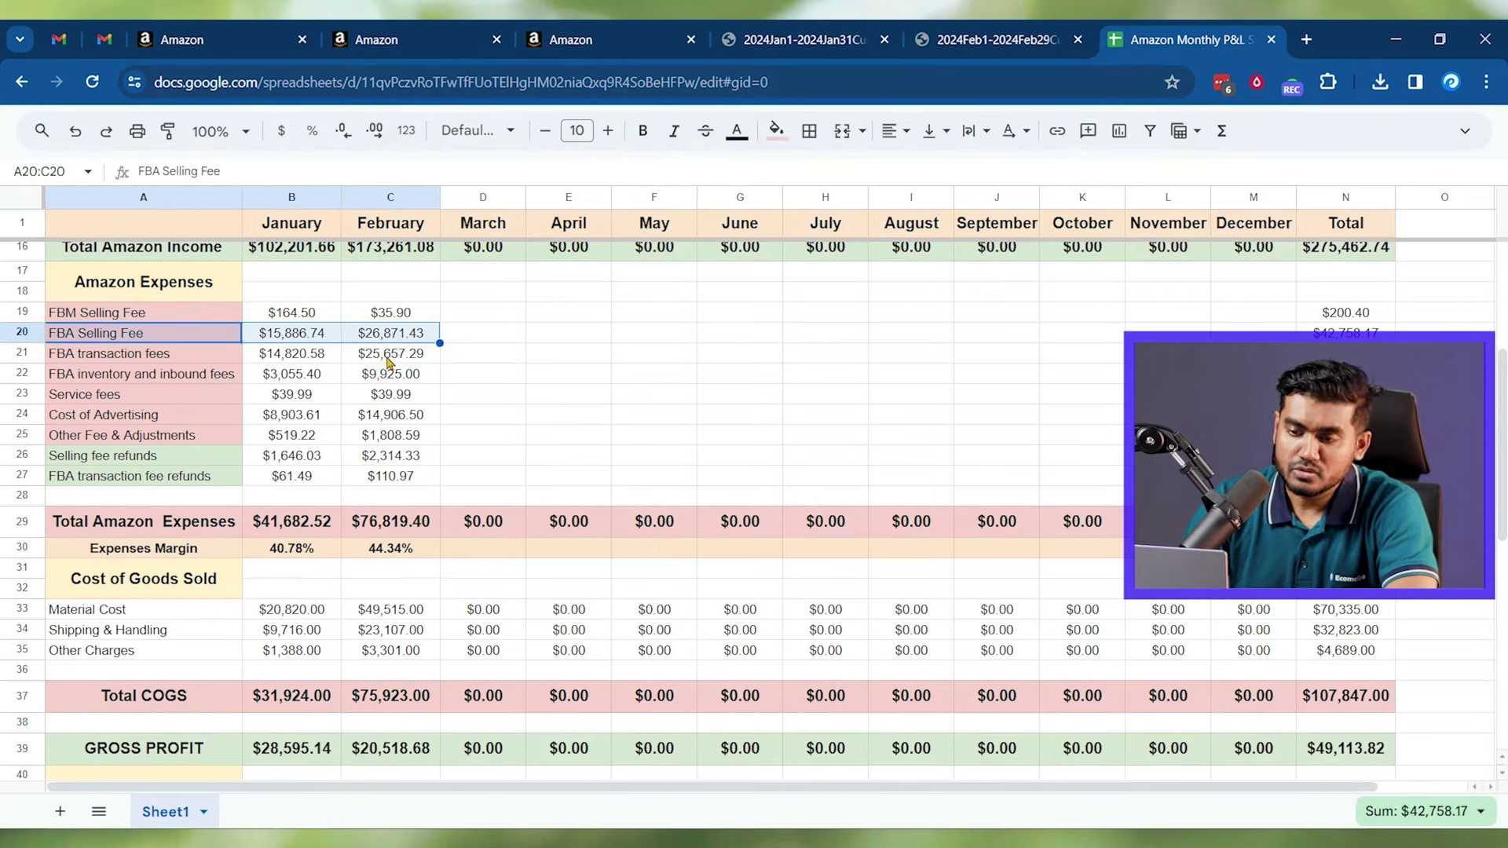
{"action": "left_click", "coordinate": [318, 343]}
{"action": "left_click", "coordinate": [386, 343]}
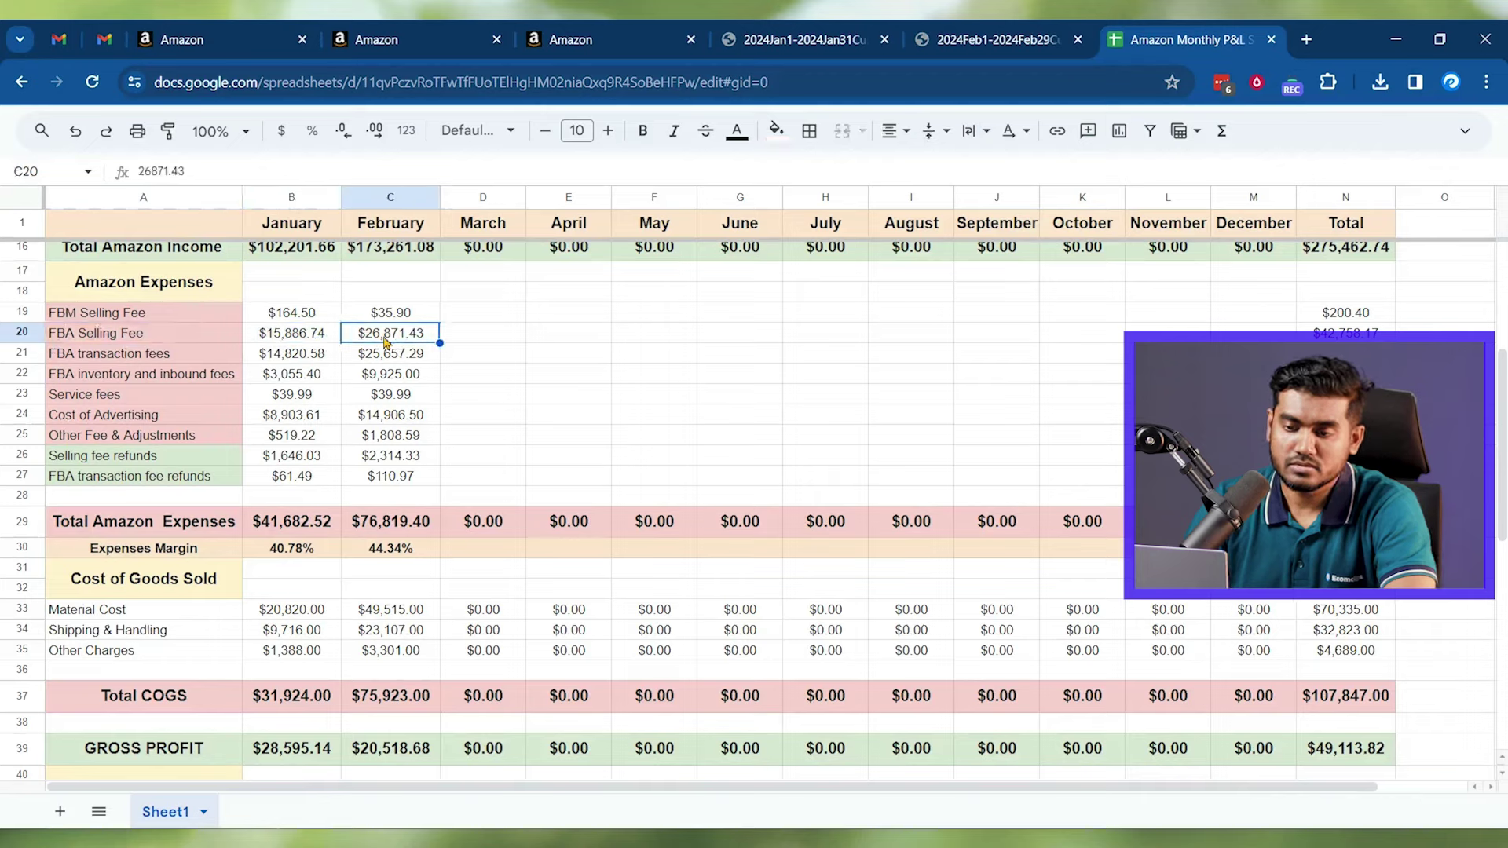
{"action": "left_click", "coordinate": [292, 342]}
{"action": "left_click", "coordinate": [414, 343]}
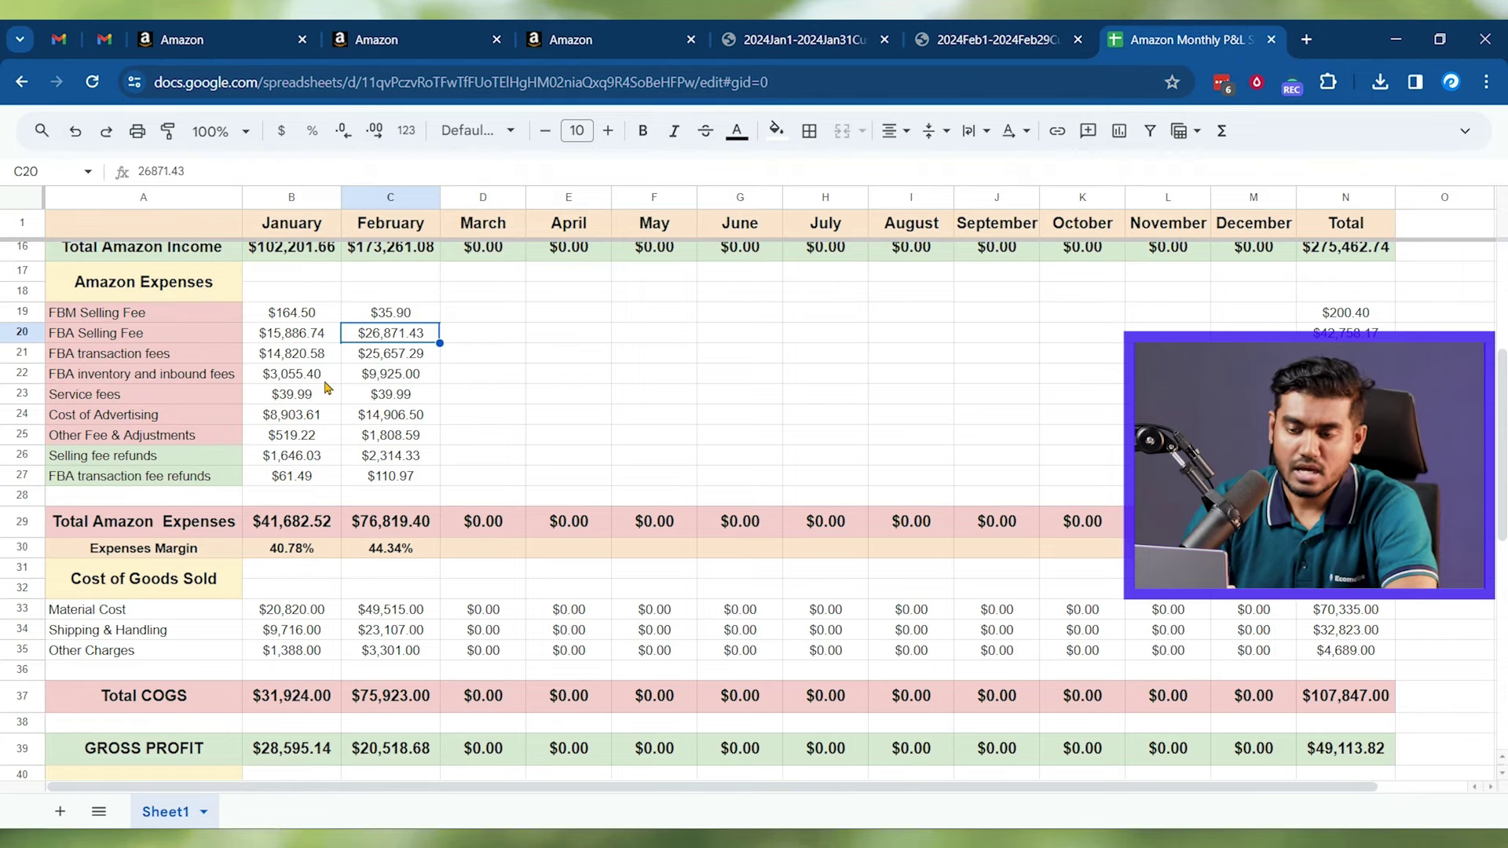
{"action": "left_click", "coordinate": [258, 346]}
{"action": "left_click", "coordinate": [375, 344]}
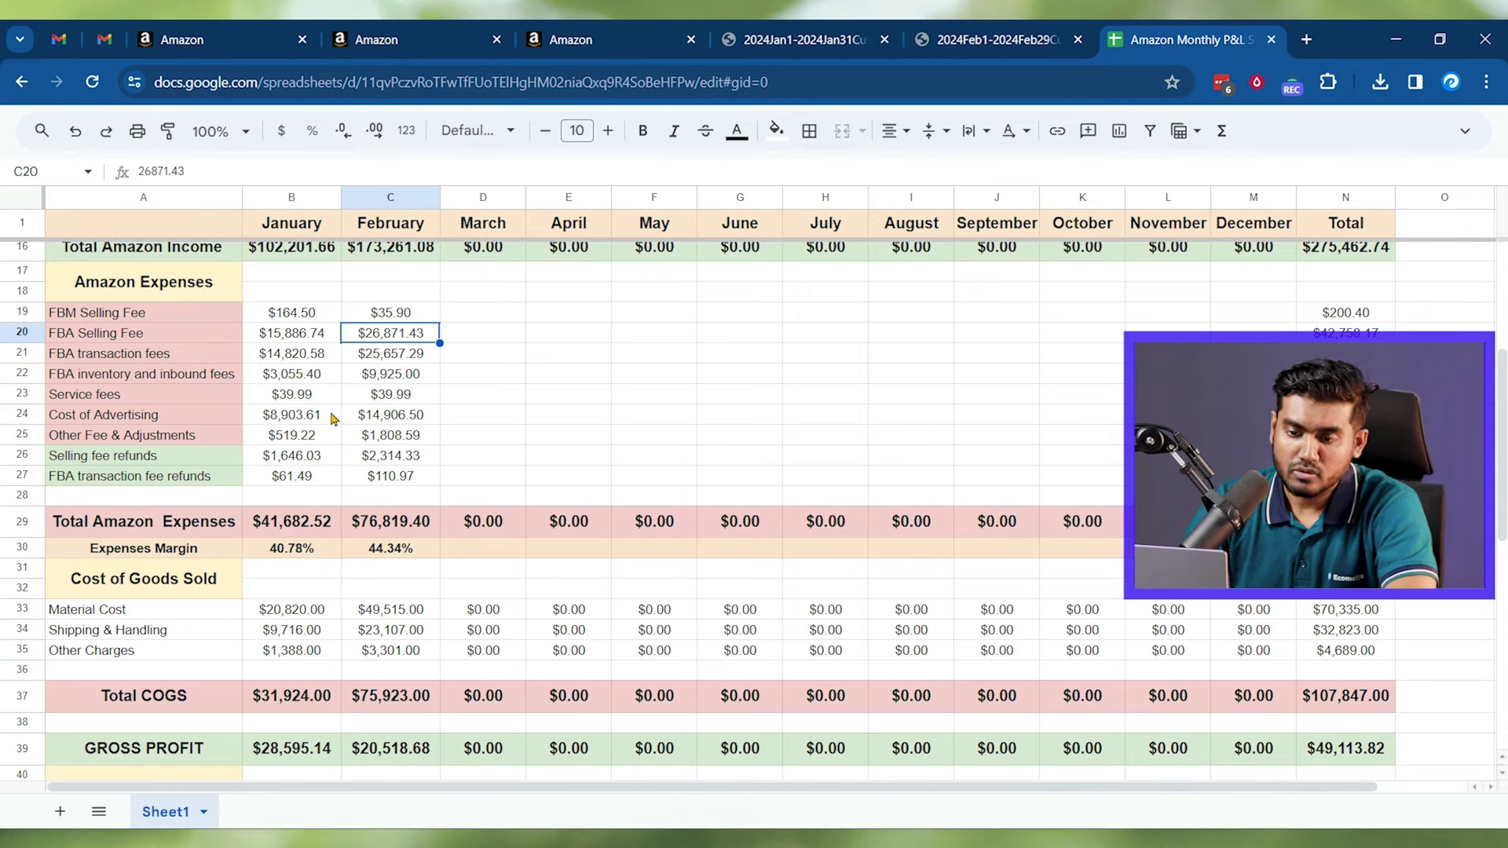
{"action": "left_click", "coordinate": [299, 417]}
{"action": "left_click", "coordinate": [390, 419]}
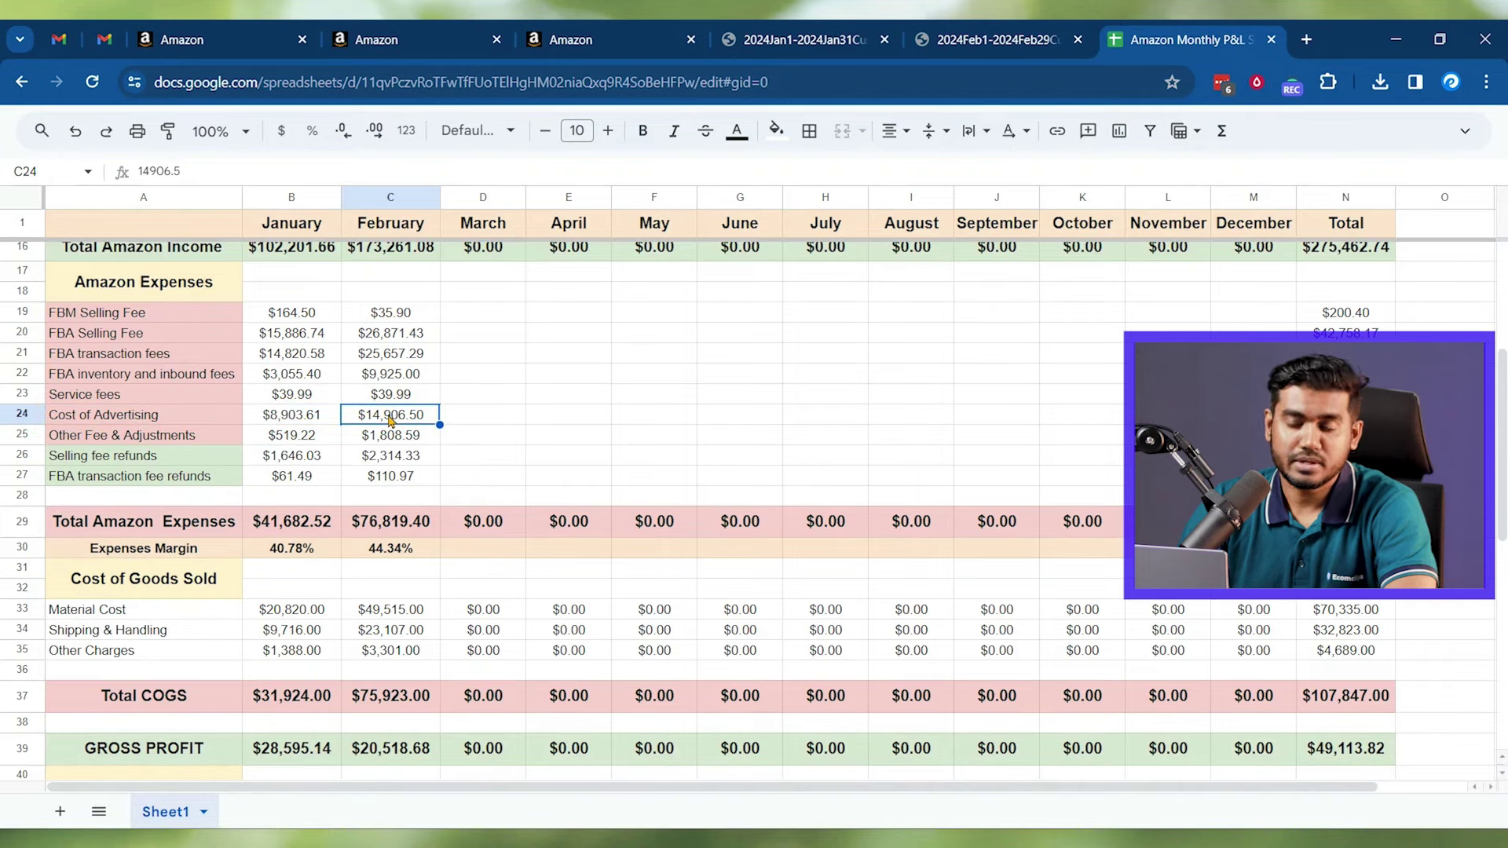
{"action": "left_click", "coordinate": [303, 418]}
{"action": "left_click", "coordinate": [380, 428]}
{"action": "scroll", "coordinate": [379, 428], "scroll_direction": "up", "scroll_amount": 2}
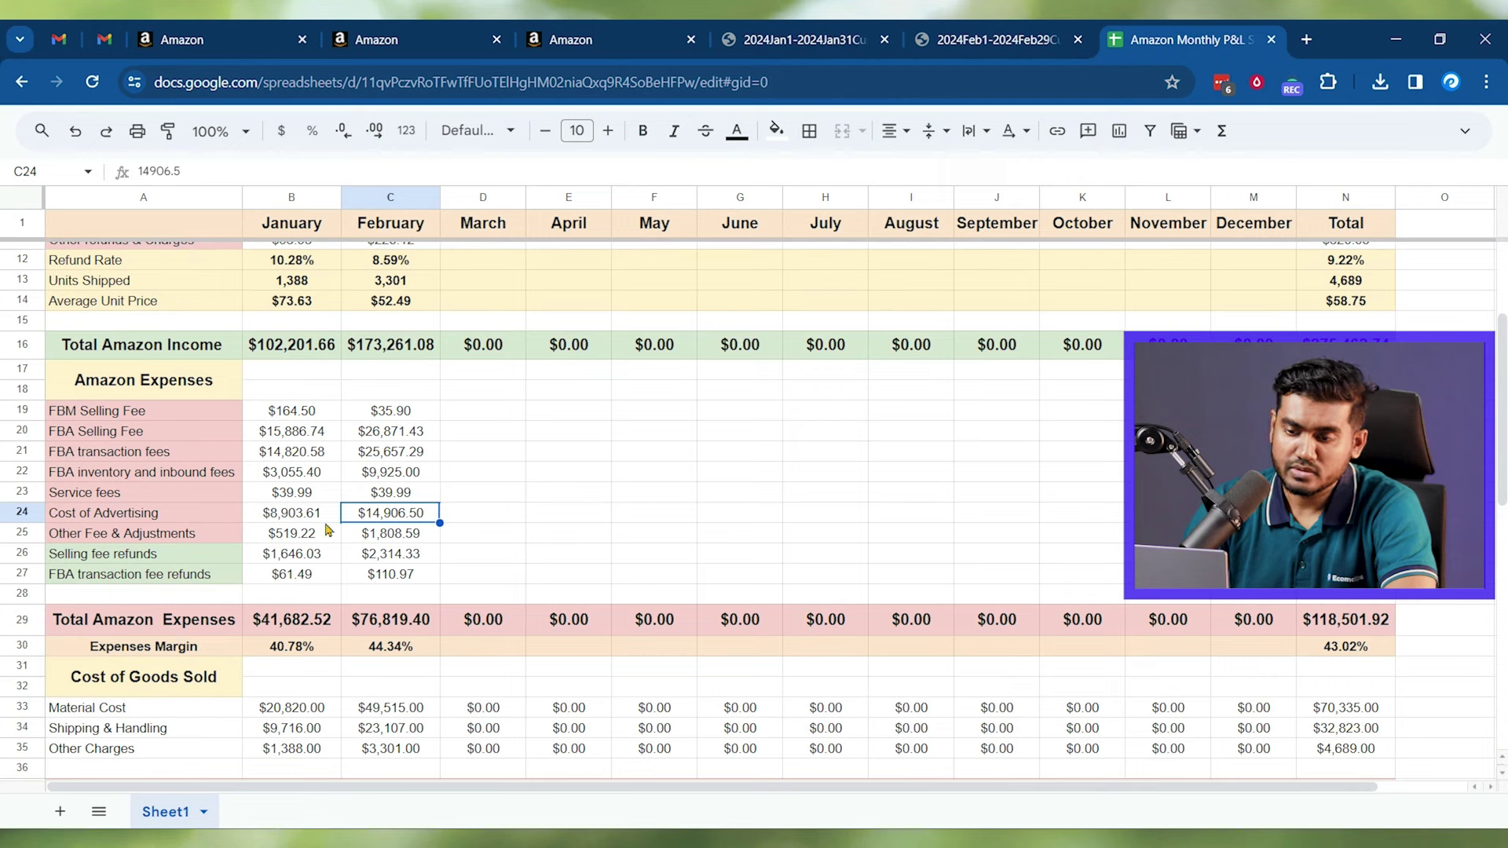
{"action": "left_click", "coordinate": [304, 353]}
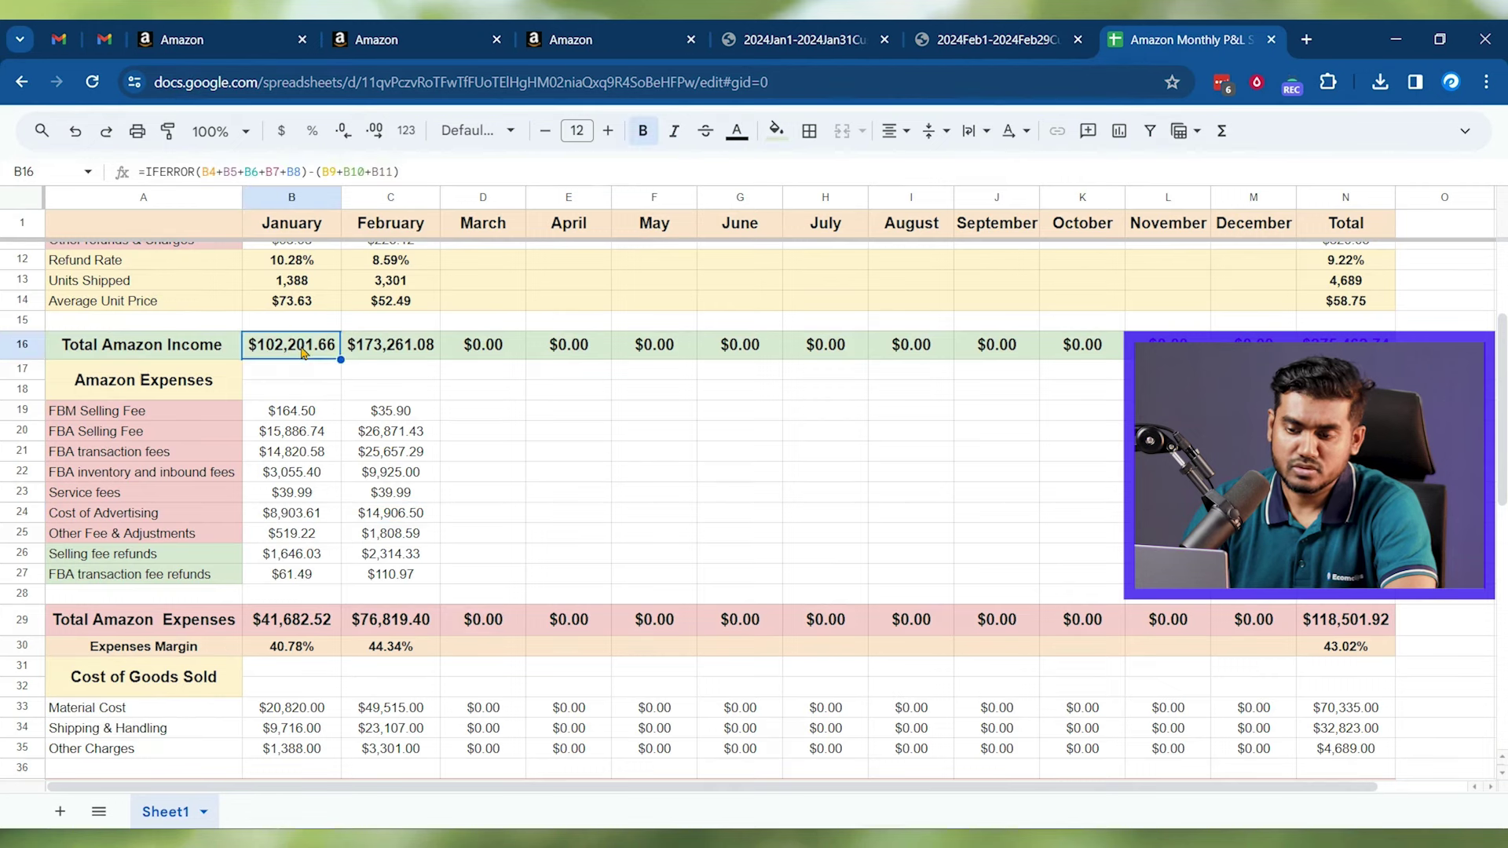
{"action": "left_click", "coordinate": [283, 515]}
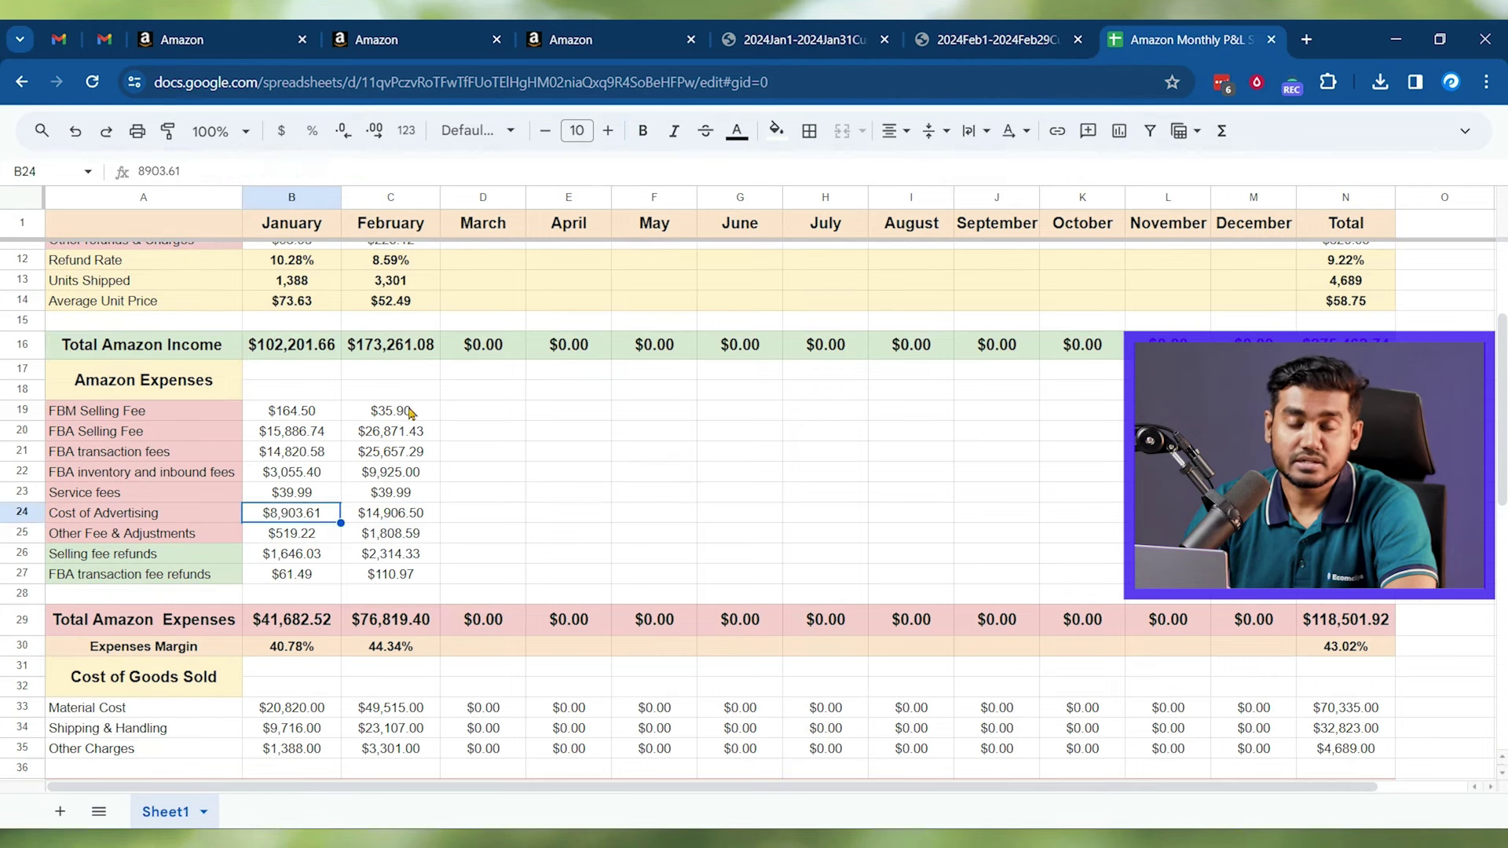
{"action": "left_click", "coordinate": [407, 357]}
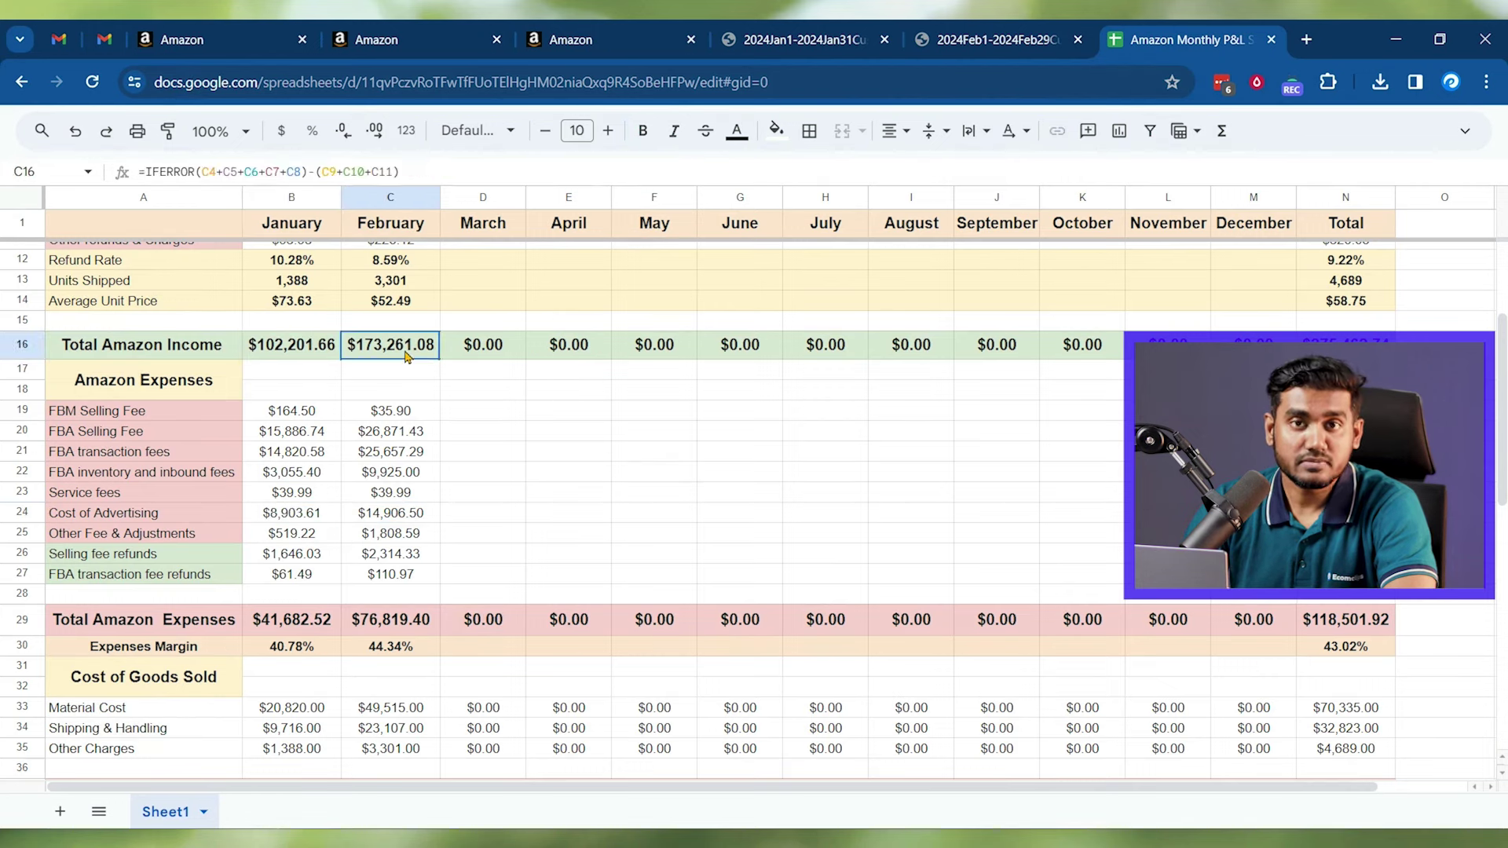
{"action": "left_click", "coordinate": [433, 512]}
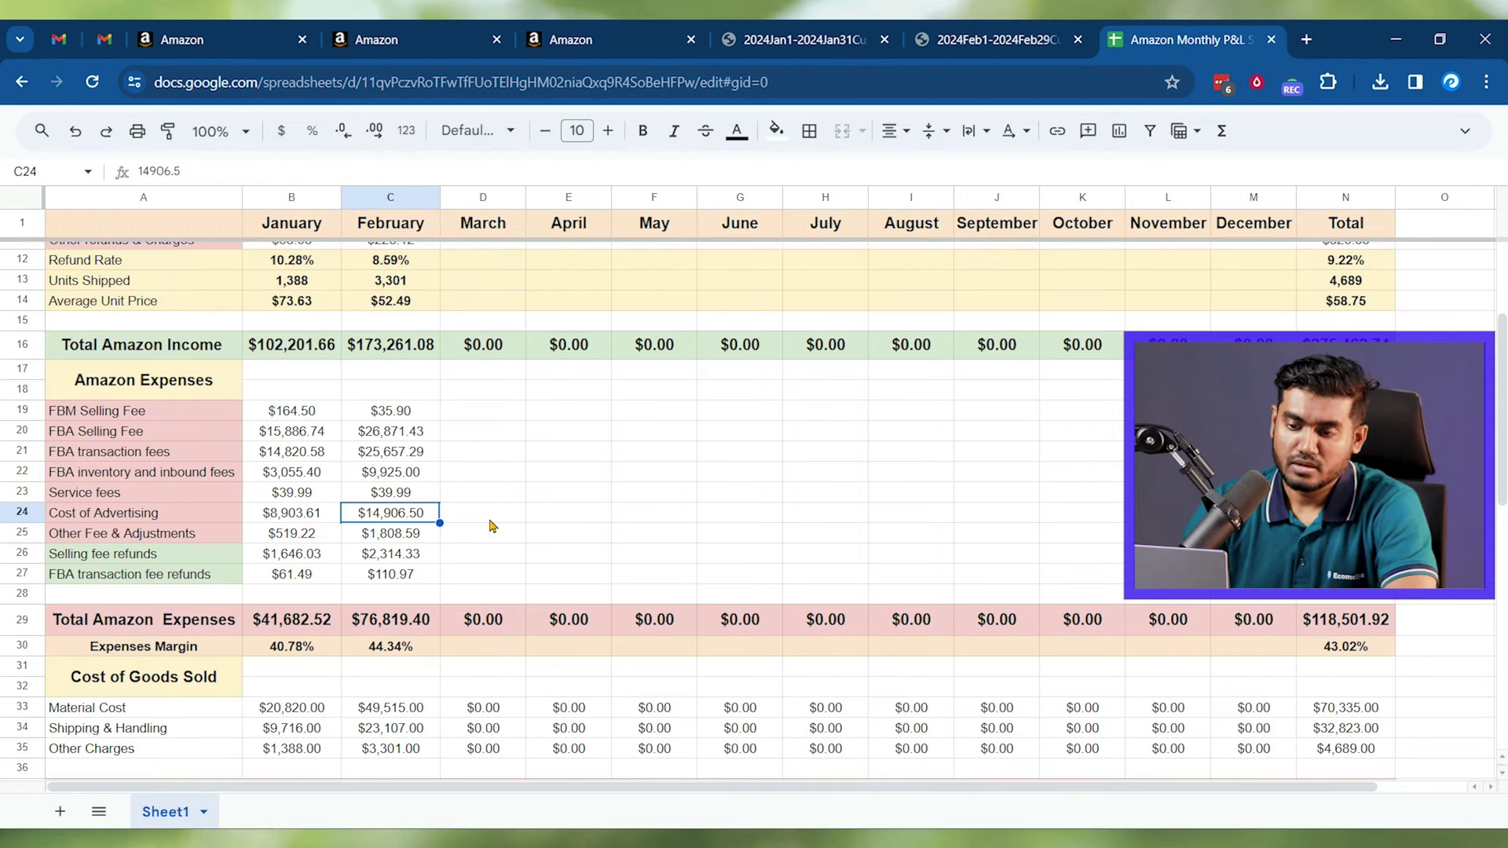
{"action": "left_click", "coordinate": [294, 358]}
{"action": "left_click", "coordinate": [397, 518]}
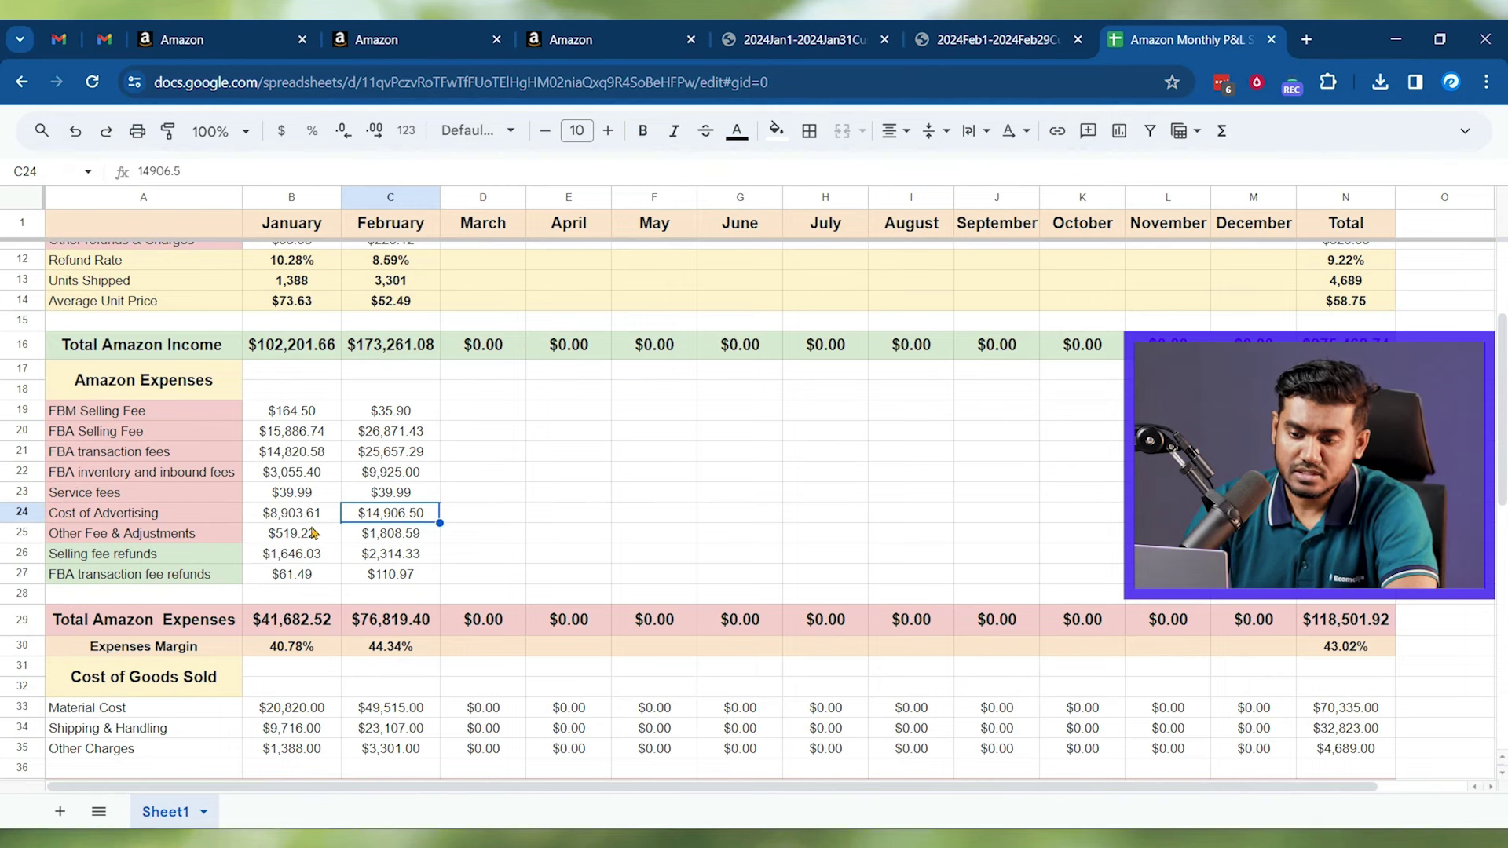
{"action": "scroll", "coordinate": [315, 532], "scroll_direction": "down", "scroll_amount": 3}
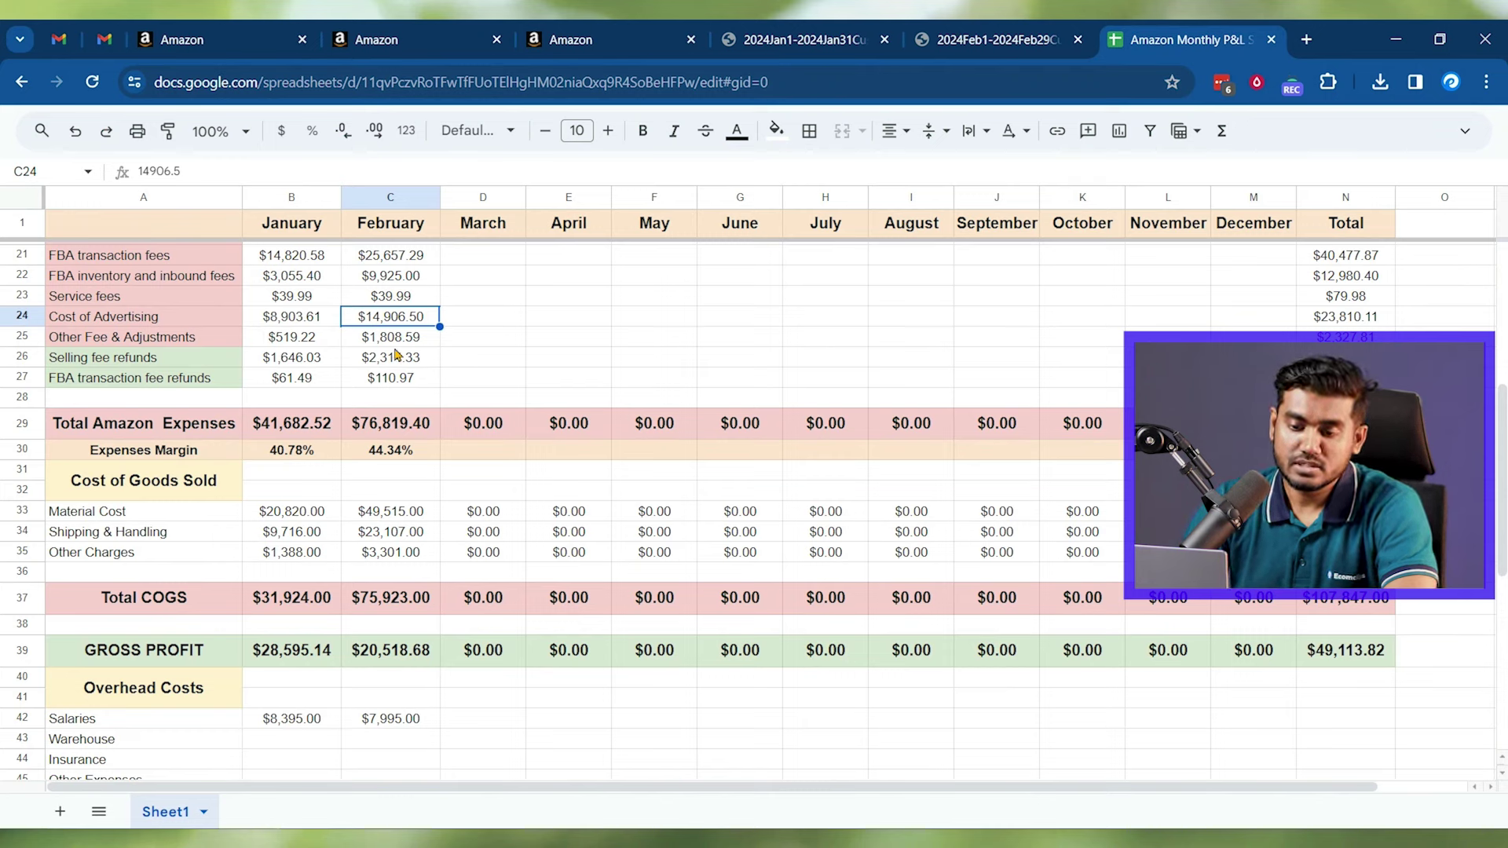
{"action": "left_click_drag", "start_coordinate": [122, 518], "coordinate": [453, 523]}
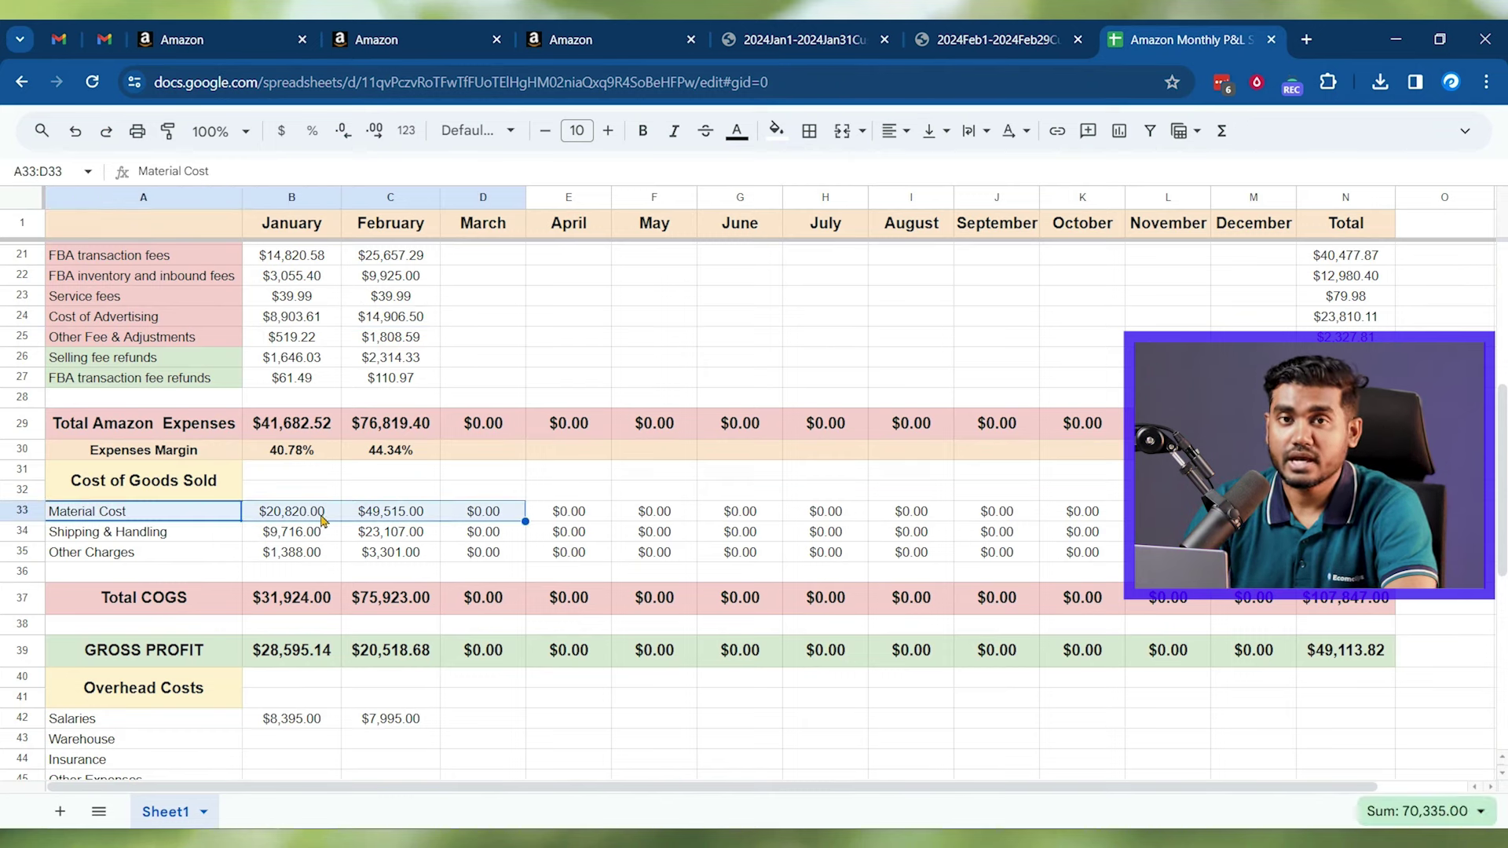
{"action": "left_click", "coordinate": [124, 520]}
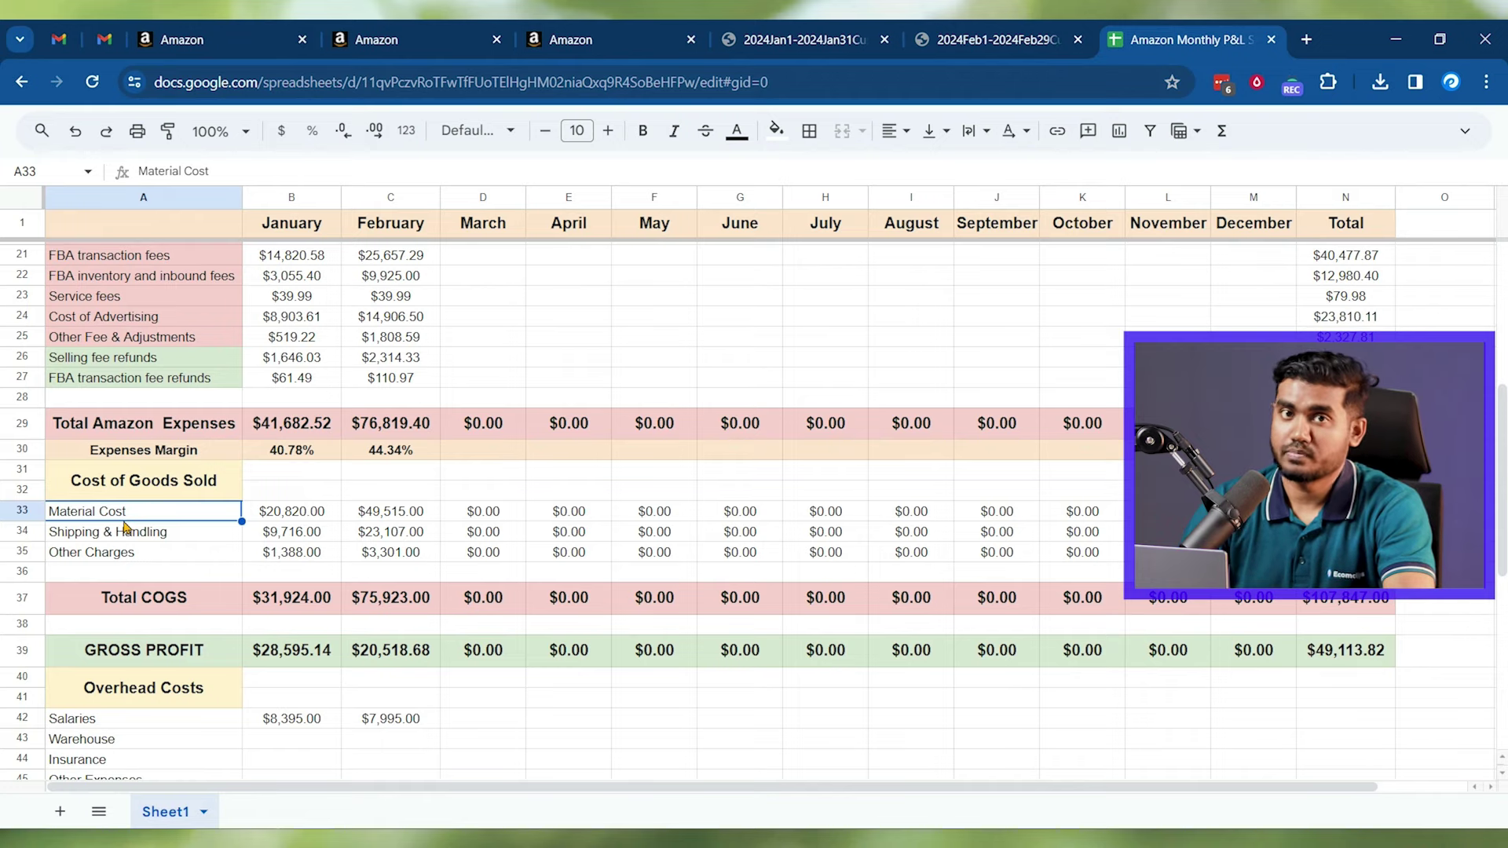
{"action": "scroll", "coordinate": [208, 551], "scroll_direction": "up", "scroll_amount": 3}
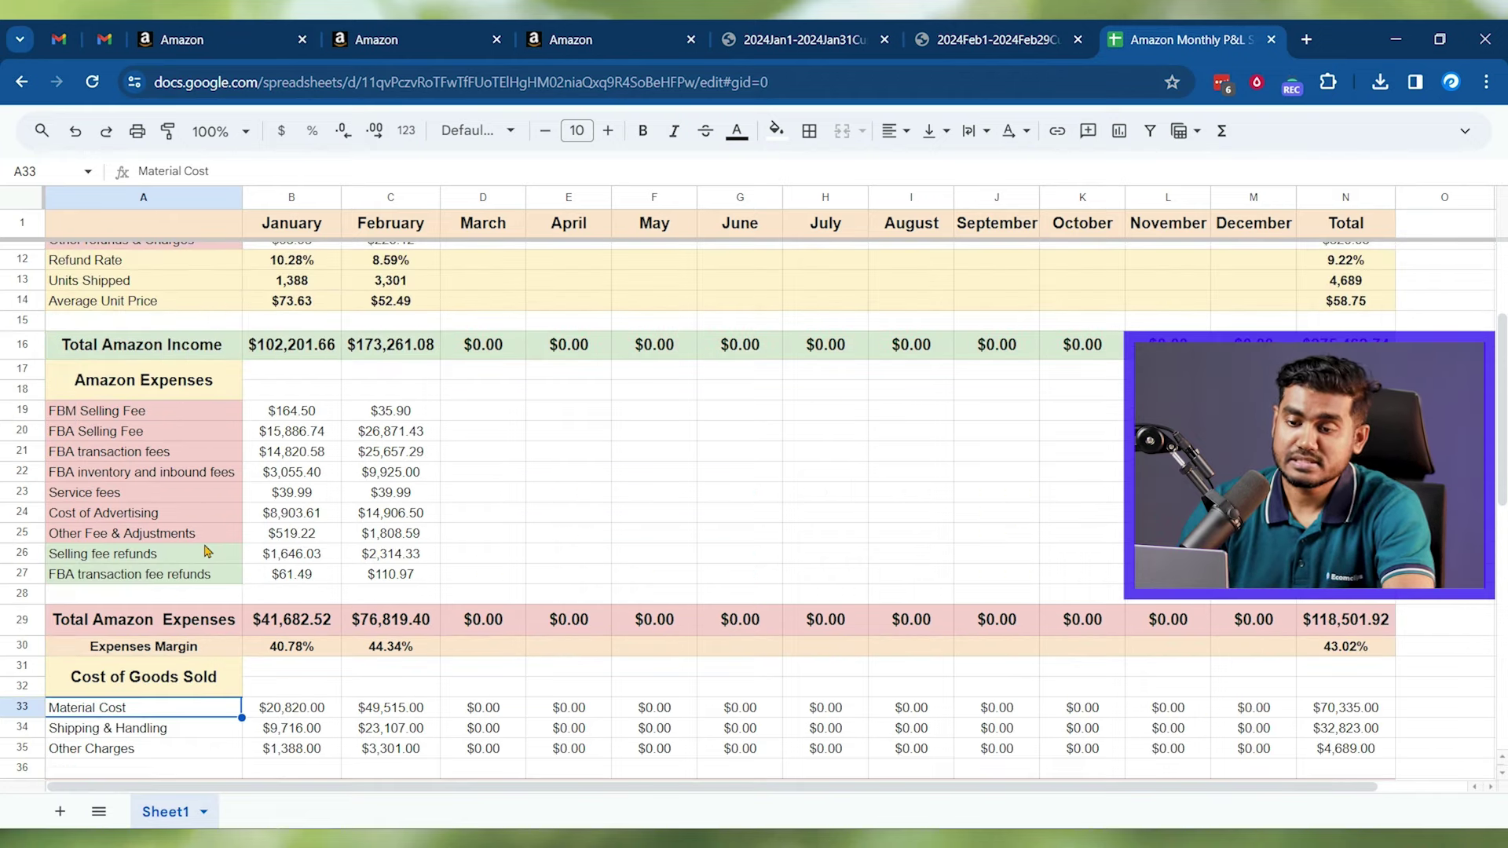
{"action": "scroll", "coordinate": [235, 534], "scroll_direction": "up", "scroll_amount": 2}
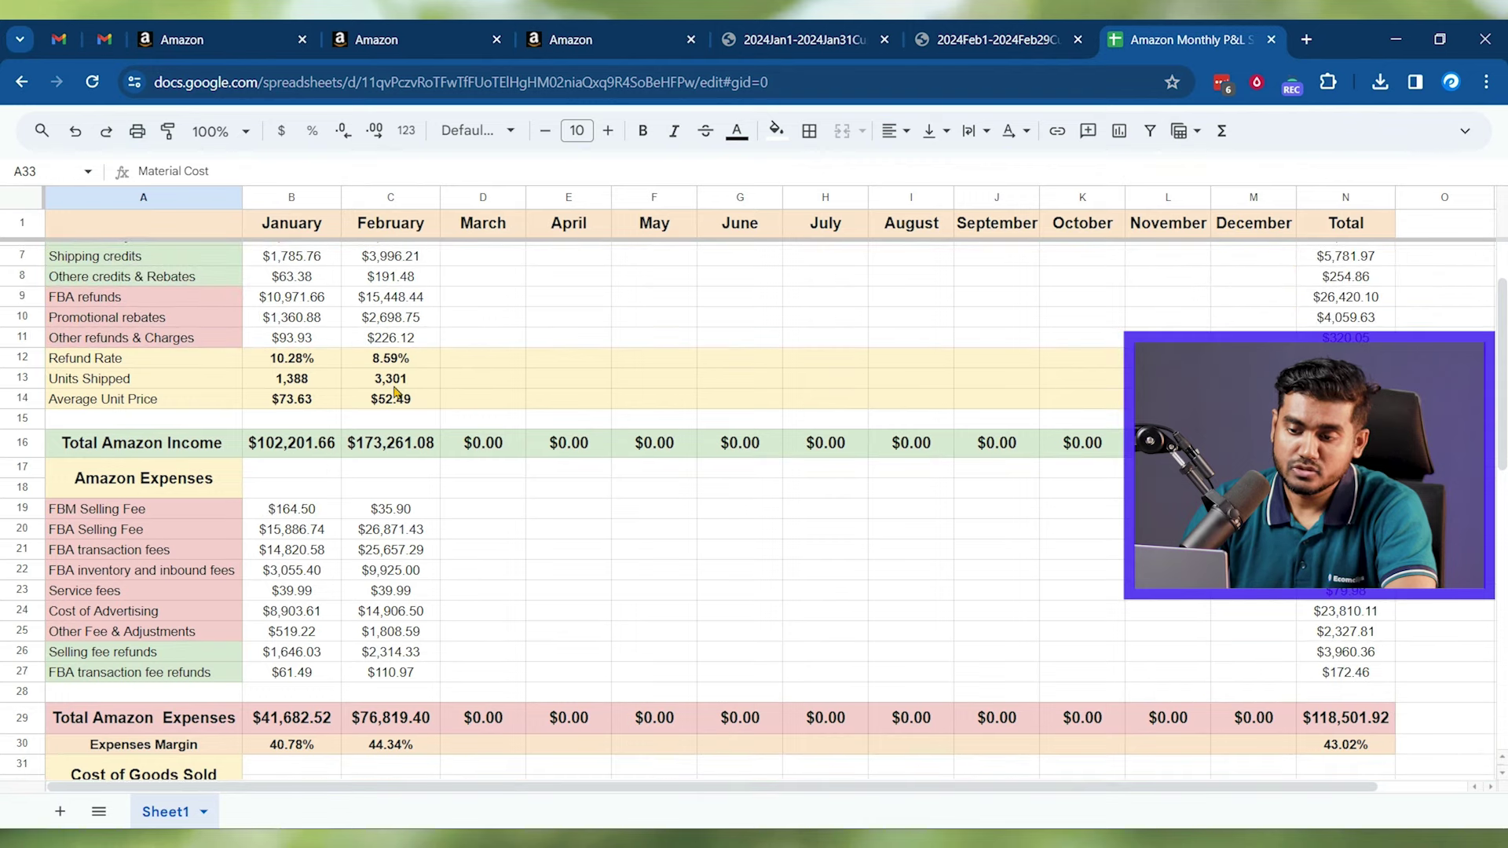
{"action": "left_click_drag", "start_coordinate": [410, 403], "coordinate": [280, 403]}
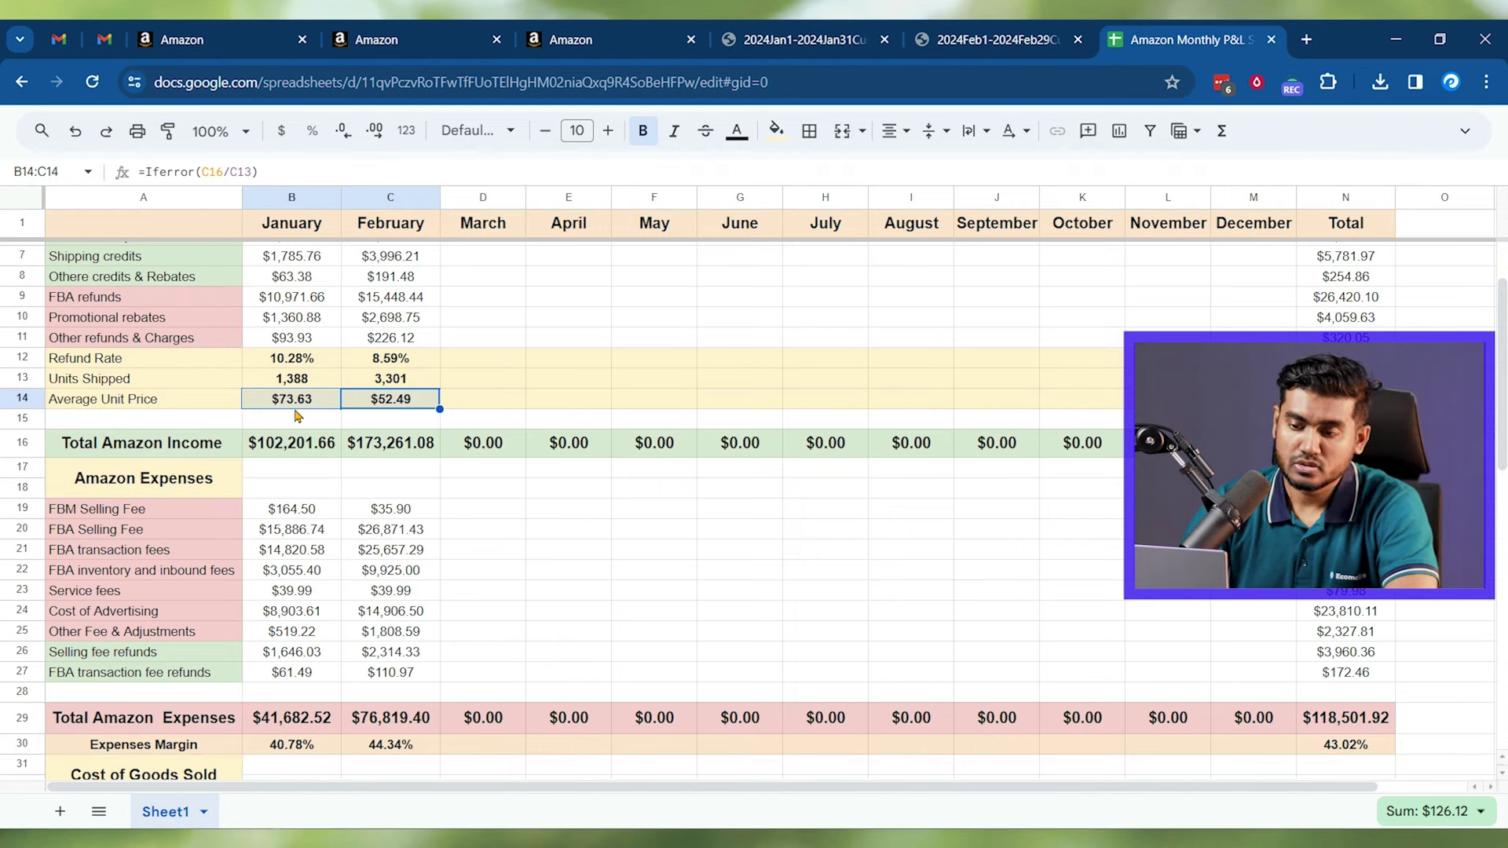
{"action": "left_click", "coordinate": [390, 408]}
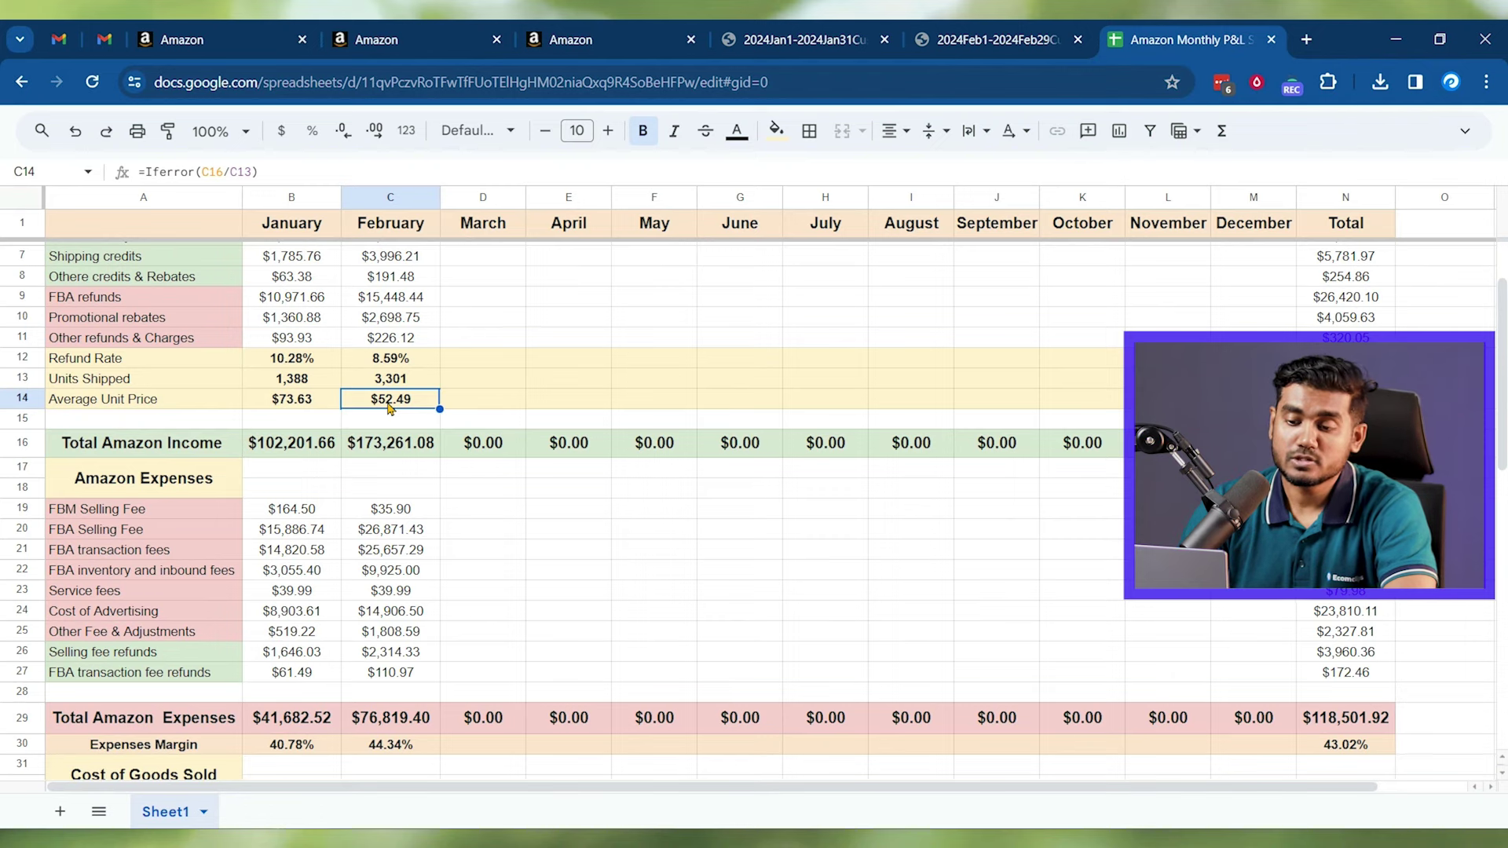
Step: Inspect February's Total Amazon Expenses formula in C29: fee rows 19–25 minus refunds, $76,819.40
{"action": "scroll", "coordinate": [389, 408], "scroll_direction": "down", "scroll_amount": 4}
{"action": "left_click", "coordinate": [387, 434]}
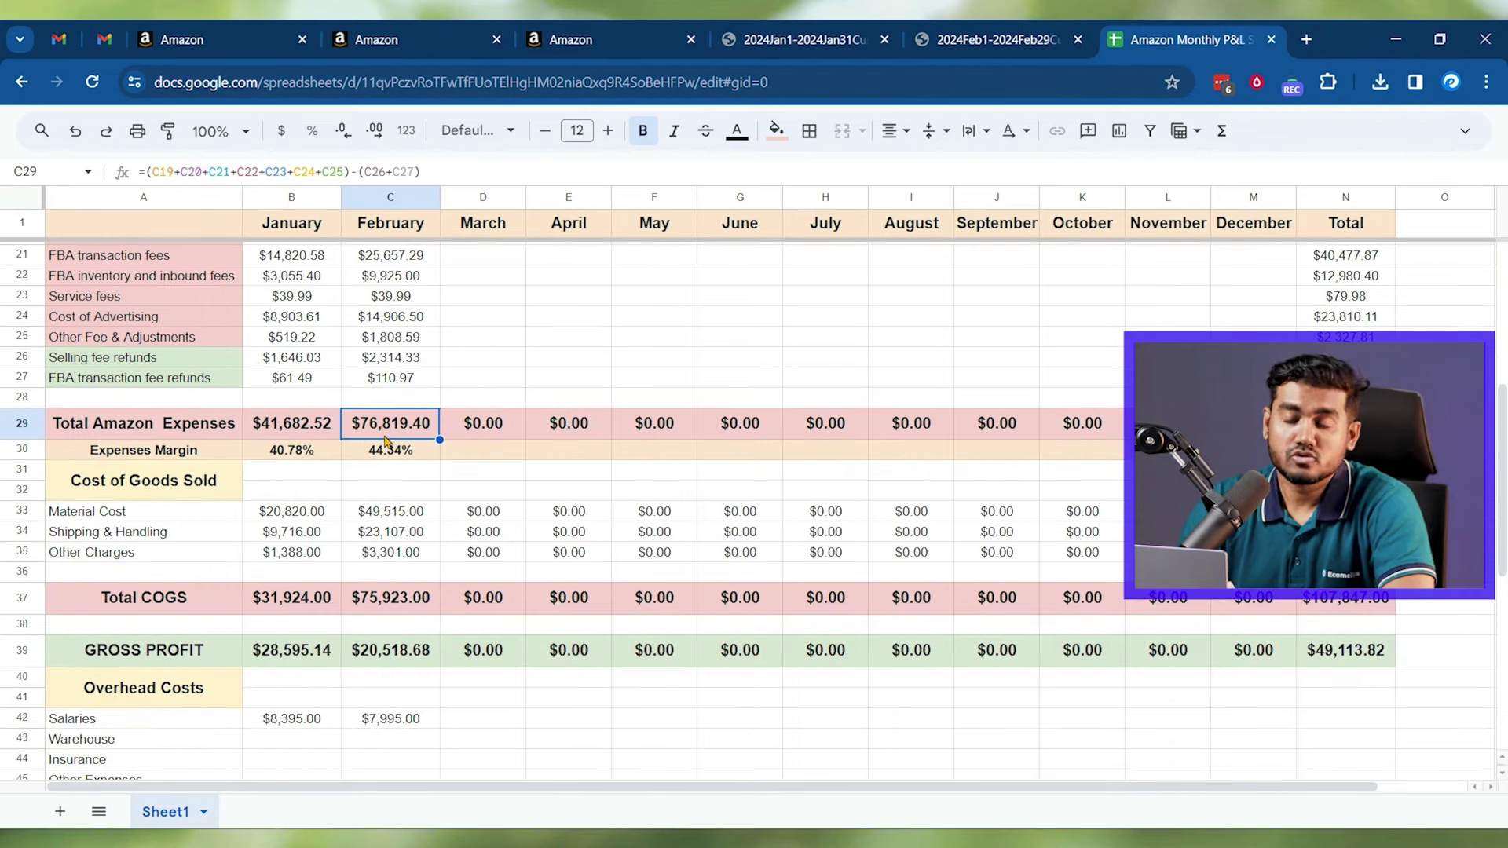